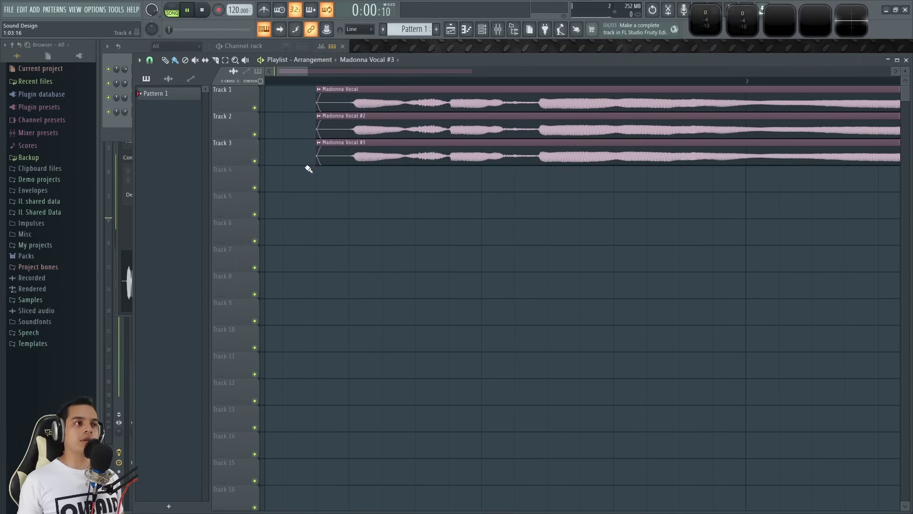
- Play the original vocal alone by muting Tracks 2 and 3, stop playback and unmute both tracks
left_click(255, 134)
left_click(254, 160)
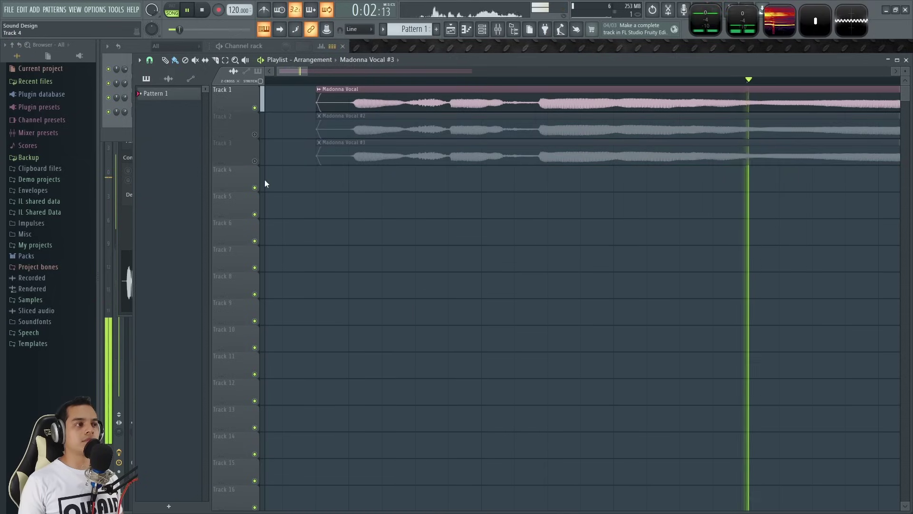
key("space")
left_click(254, 160)
left_click(254, 134)
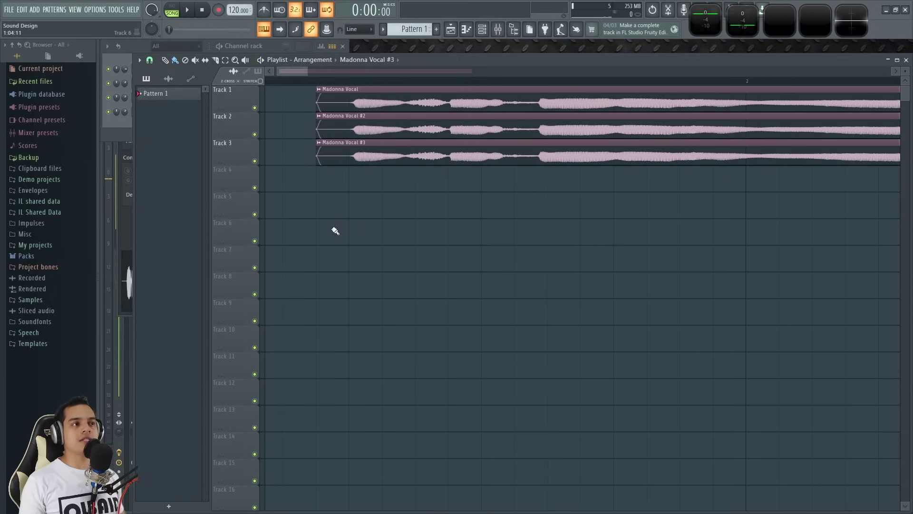
- Shift the Madonna Vocal #2 clip slightly earlier and the Madonna Vocal #3 clip slightly later than the original, and play the result
scroll(339, 219, "up", 2)
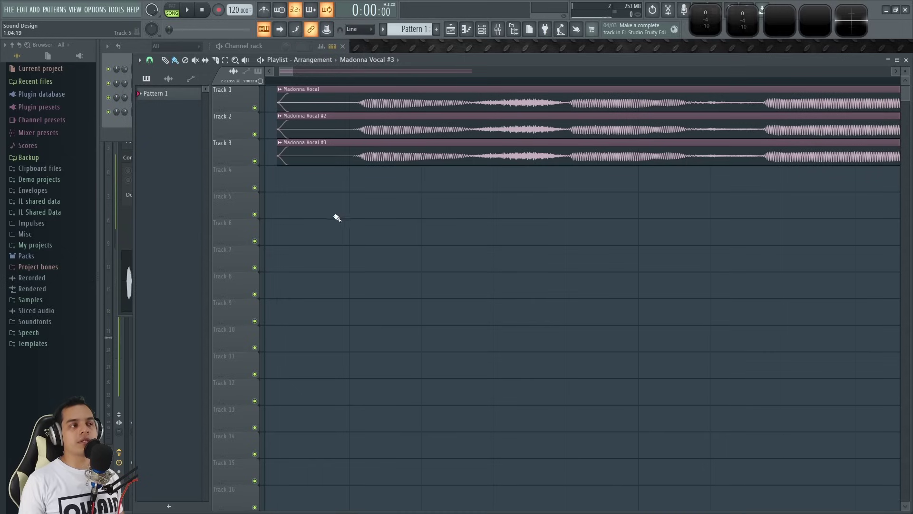
scroll(338, 217, "down", 1)
left_click_drag(334, 201, 399, 202)
left_click_drag(439, 126, 447, 152)
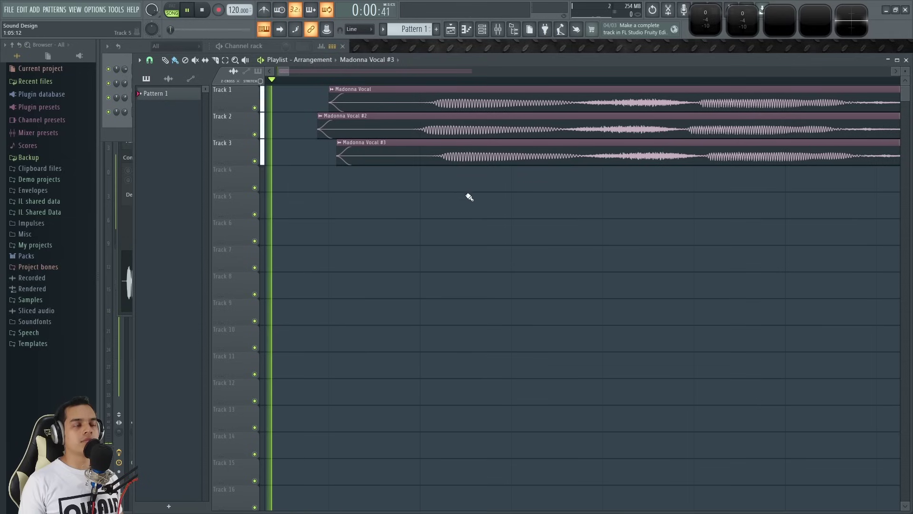
scroll(485, 230, "down", 5)
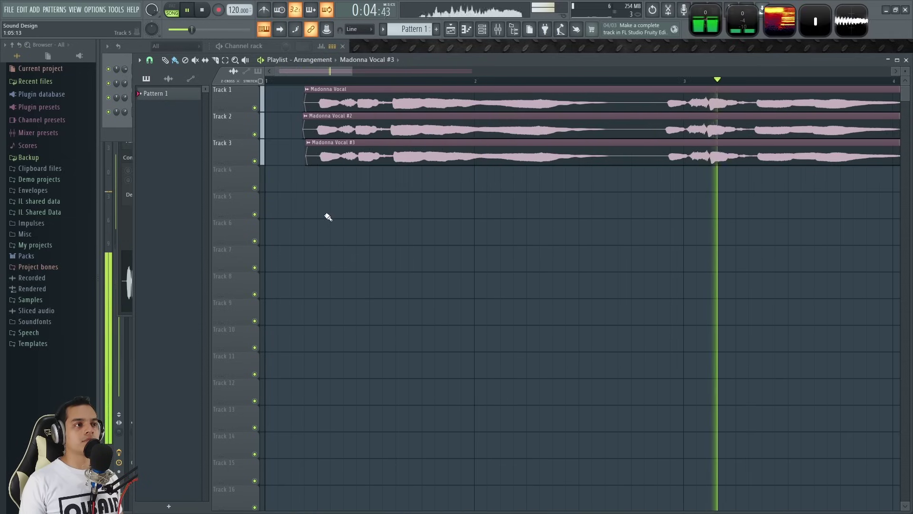
key("space")
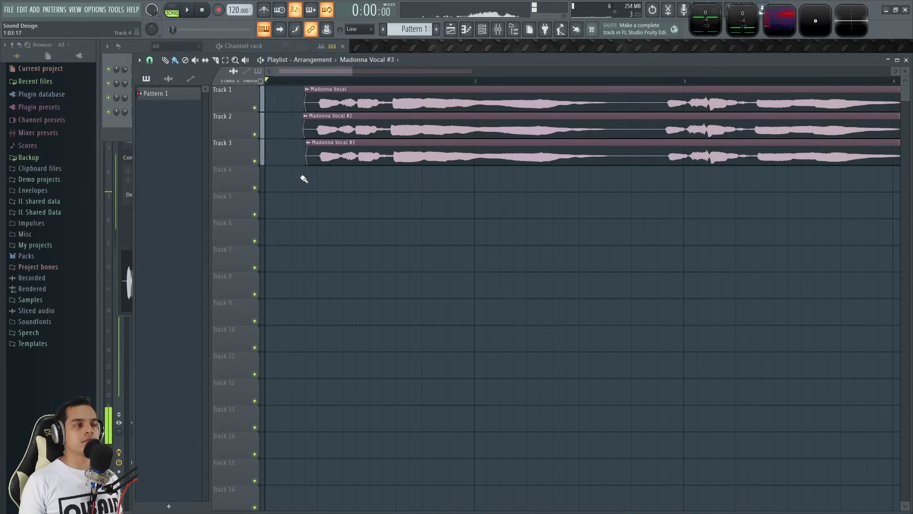
- Pan the Madonna Vocal #2 clip to the left in its channel settings and close them
scroll(304, 179, "up", 6)
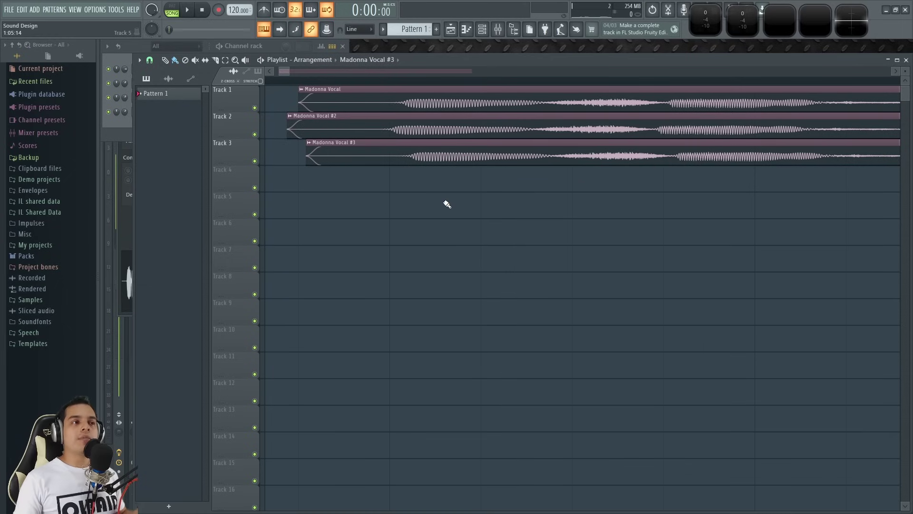
double_click(404, 129)
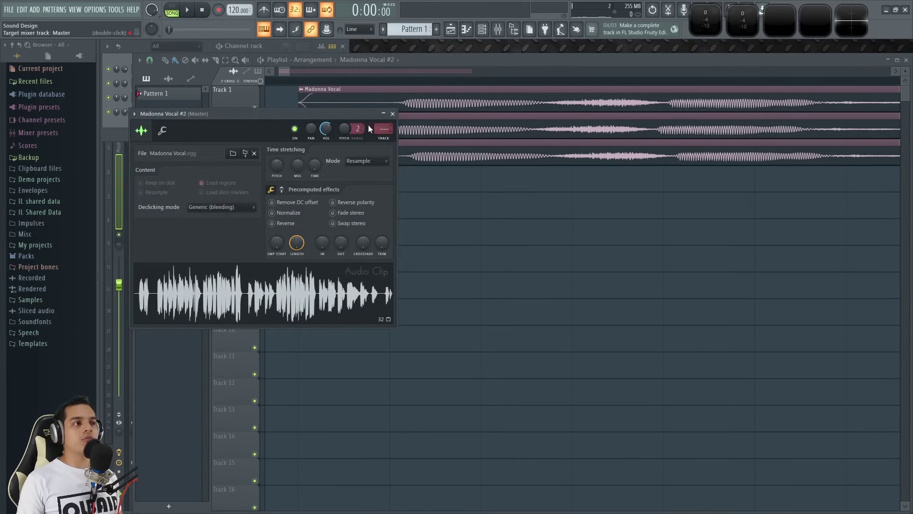
left_click_drag(339, 113, 395, 139)
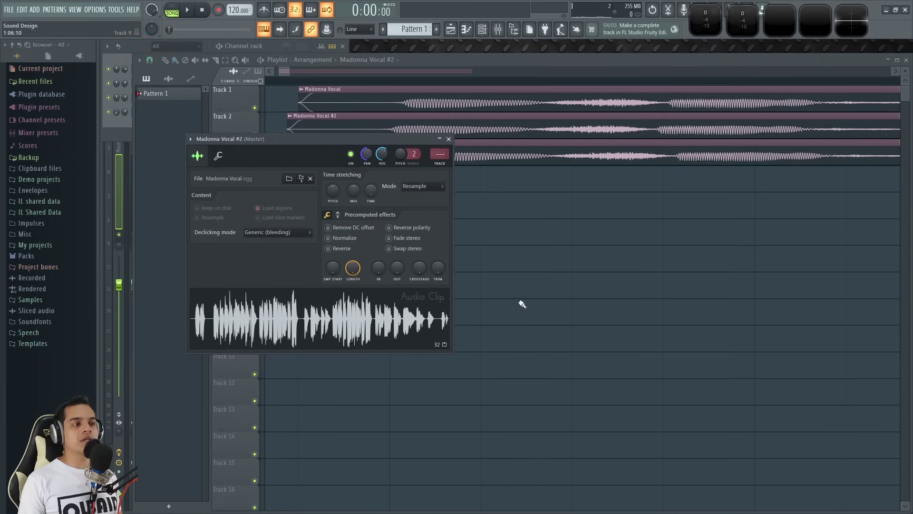
left_click(449, 139)
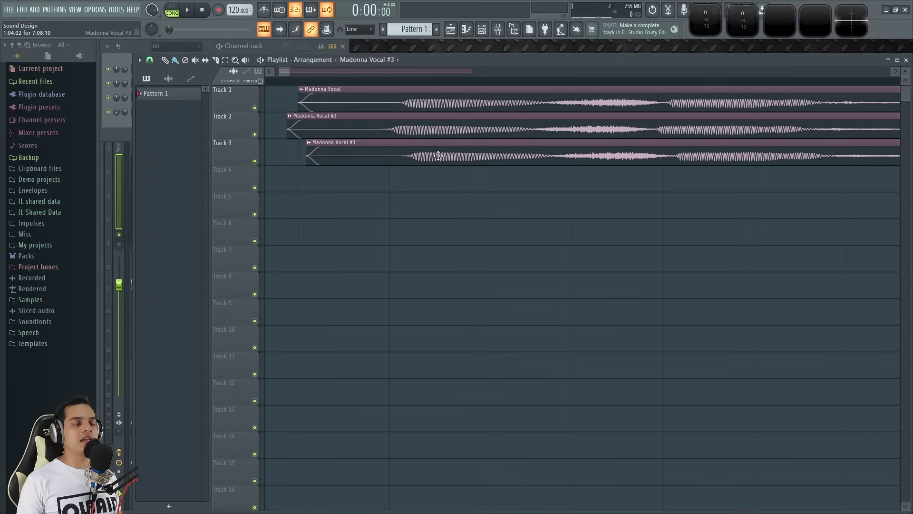
- Pan the Madonna Vocal #3 clip 100% right in its channel settings and close them
double_click(505, 152)
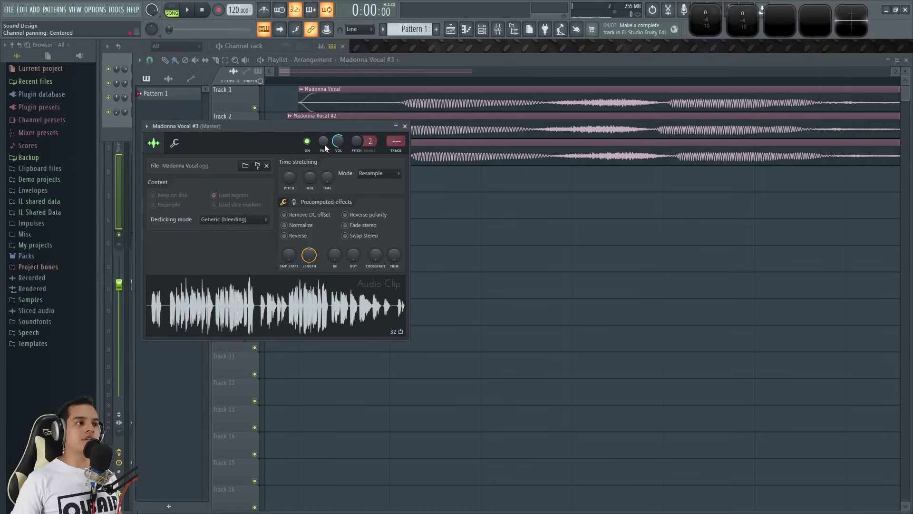
left_click_drag(324, 141, 324, 114)
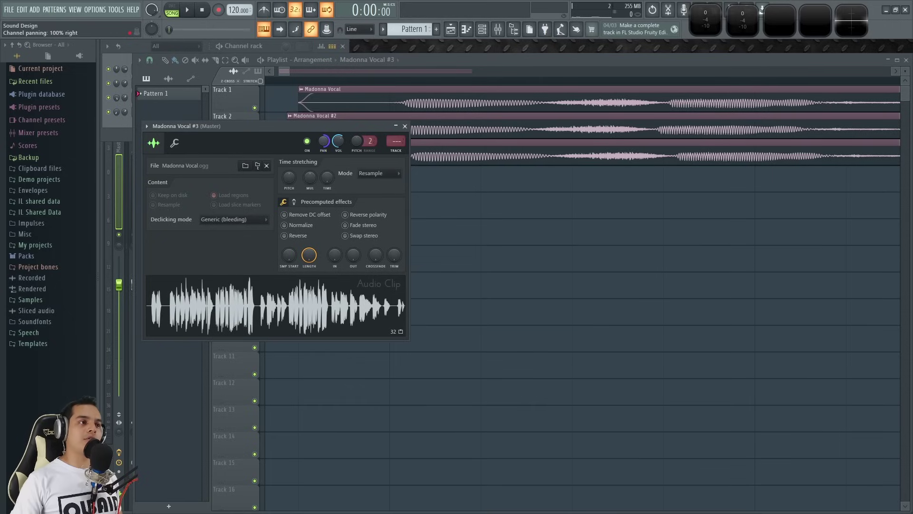
left_click(405, 127)
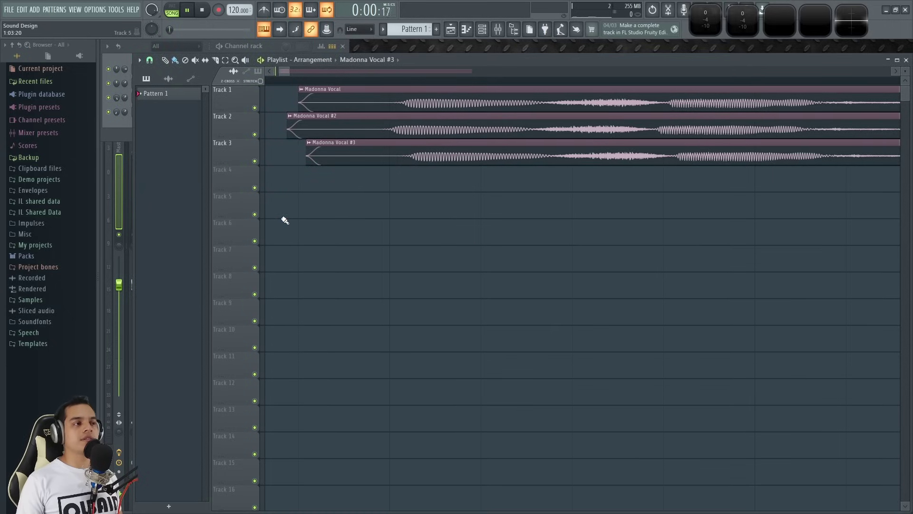
- Play the panned vocal layers, check the master meters in the mixer and stop playback
scroll(436, 237, "up", 3)
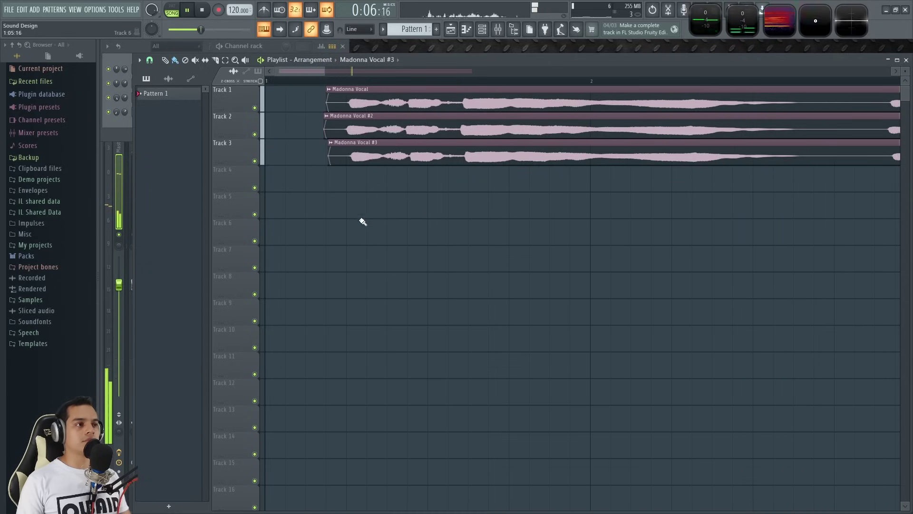
key("F9")
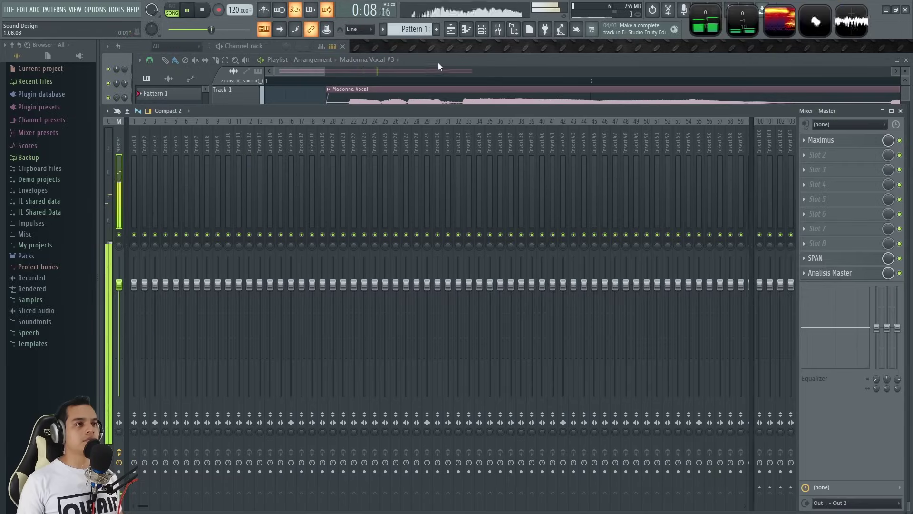
key("F9")
key("space")
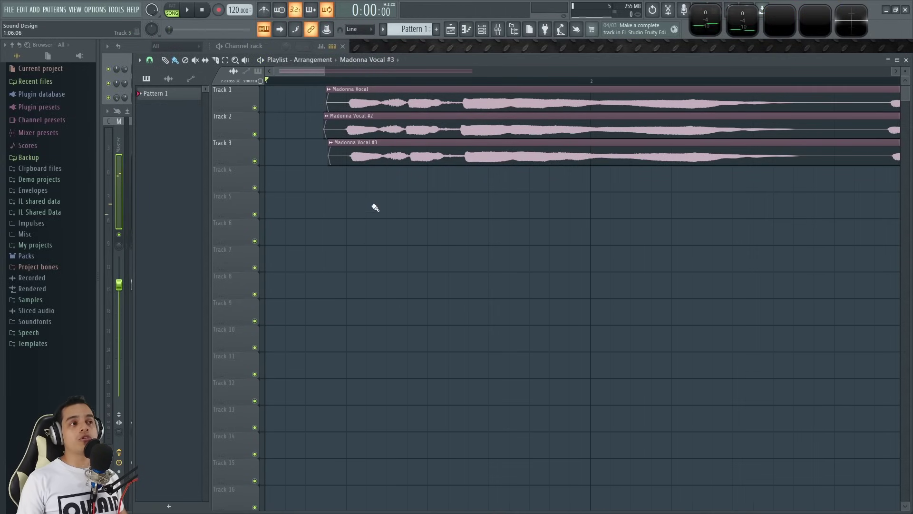
- Set the channel volume of both duplicate clips, Madonna Vocal #2 and #3, to 28%
scroll(328, 194, "up", 2)
left_click_drag(446, 217, 465, 115)
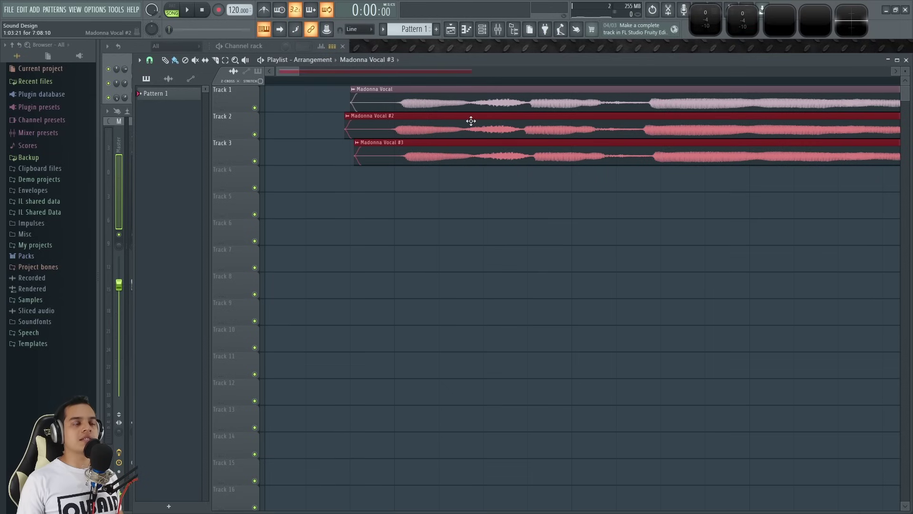
double_click(471, 121)
left_click(494, 178)
double_click(444, 124)
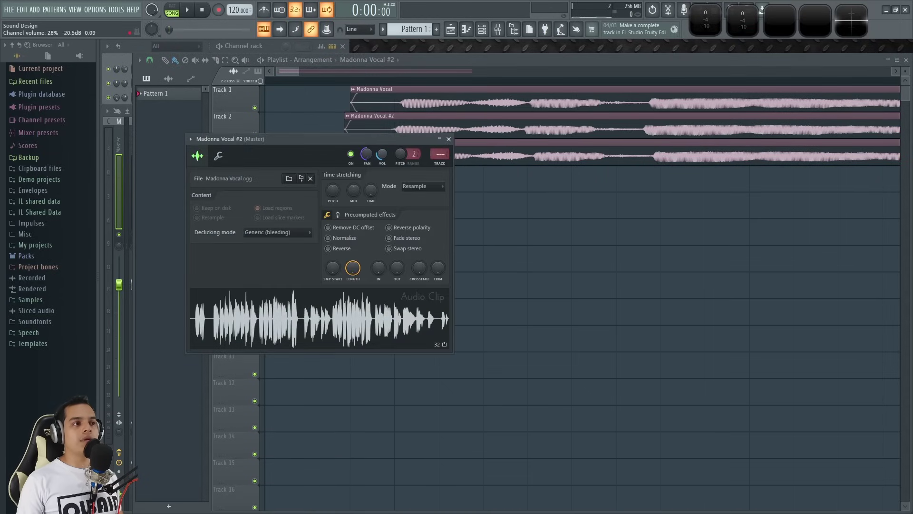
double_click(518, 152)
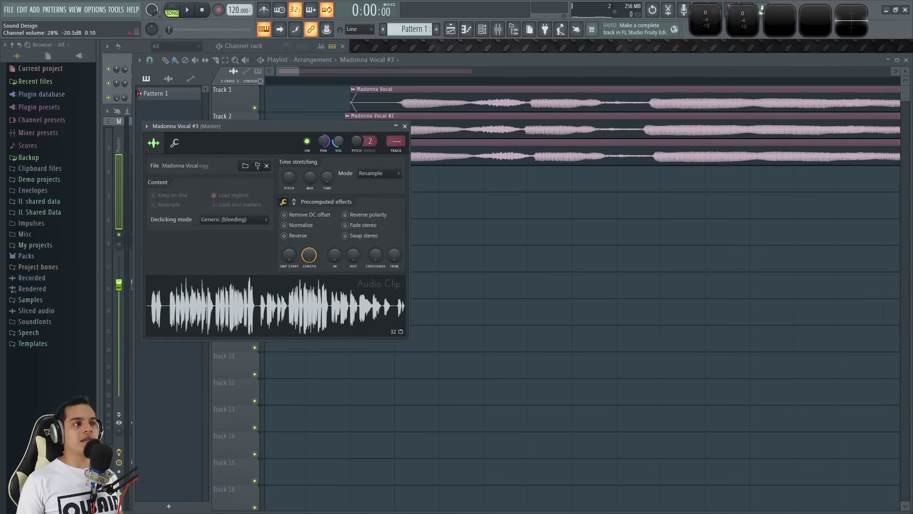
left_click(534, 243)
- Play the layered vocals, soloing Track 1 briefly to compare it with the full stack, stop playback and save the project
key("space")
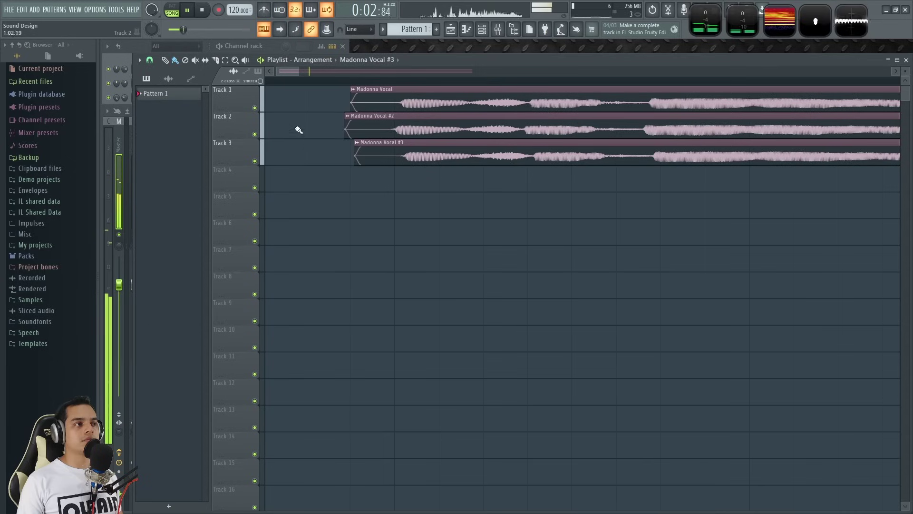
right_click(257, 109)
right_click(257, 109)
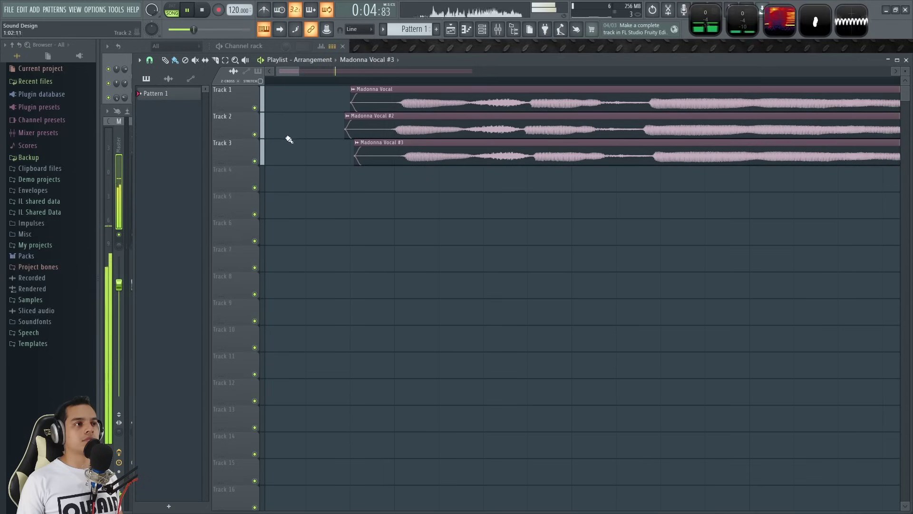
scroll(432, 236, "up", 5)
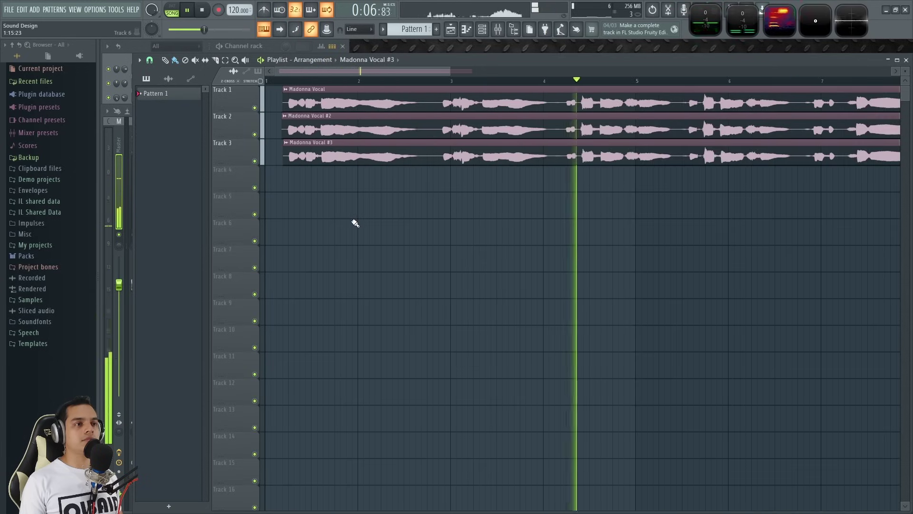
key("space")
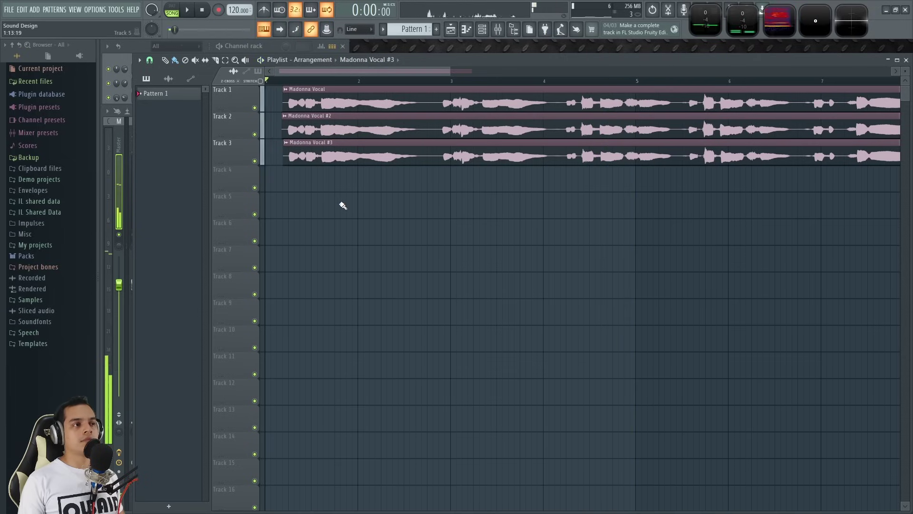
key("ctrl+s")
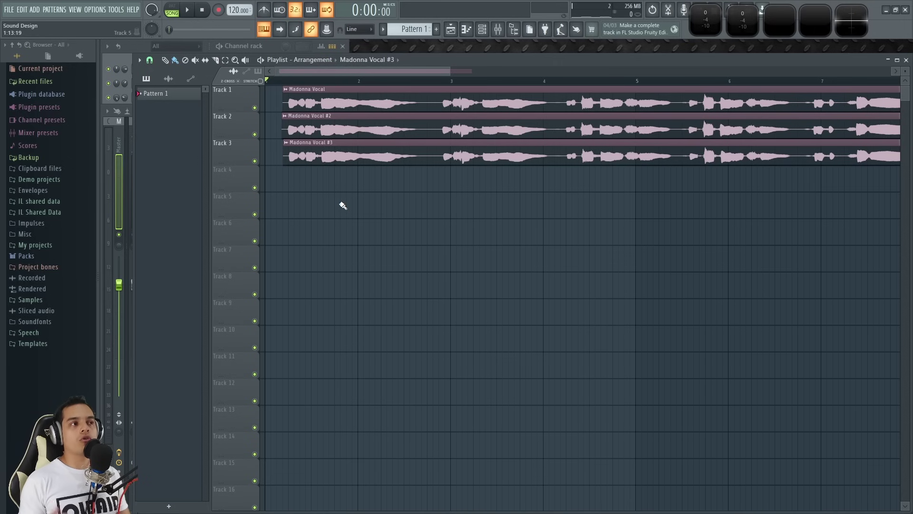
- Play the arrangement with the mixer open to check the master track's stereo image, and return to the playlist
key("F9")
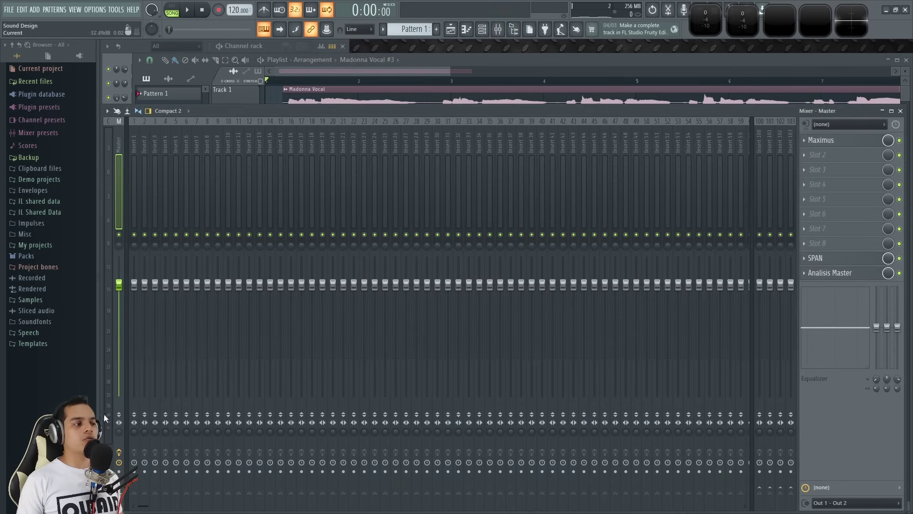
key("space")
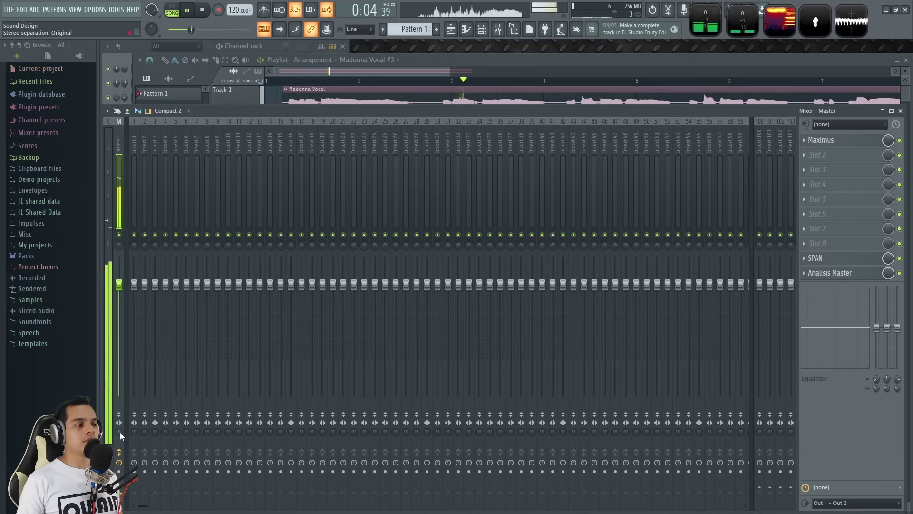
key("space")
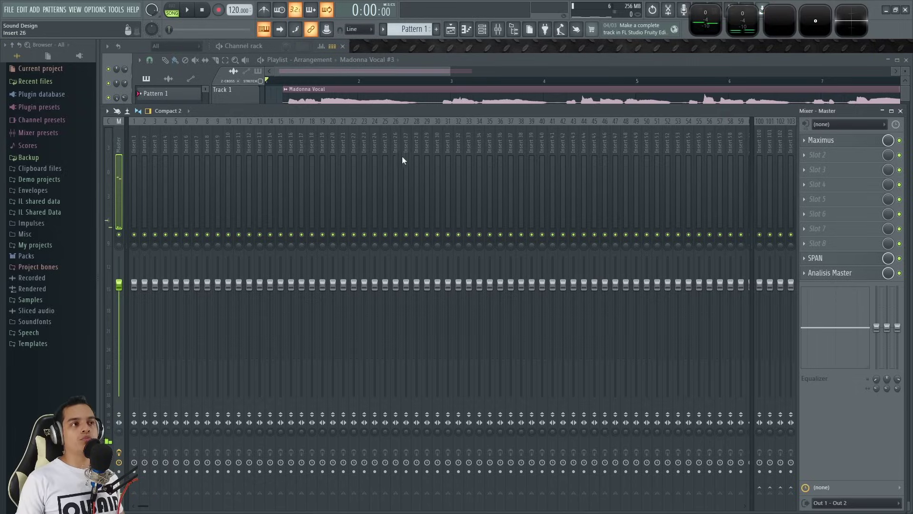
left_click(467, 61)
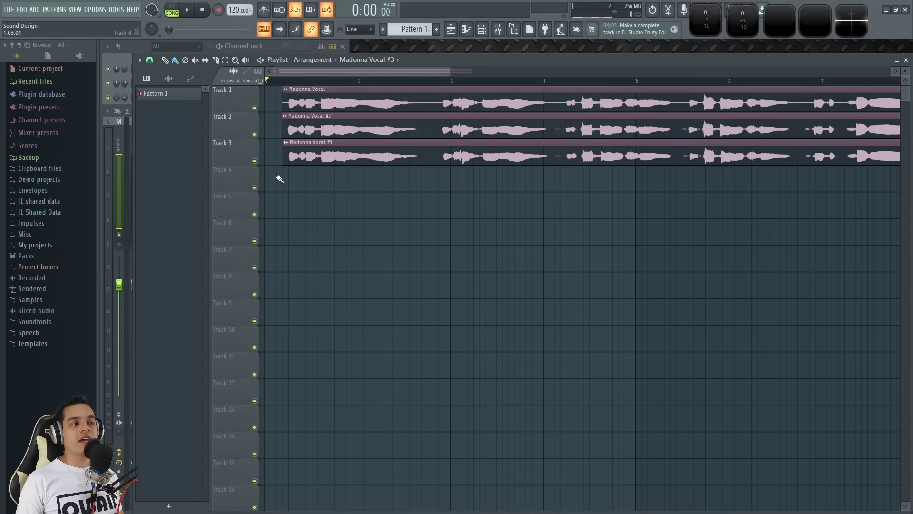
- Examine the start offsets between the three vocal clips in the playlist
scroll(297, 140, "up", 3)
scroll(324, 147, "up", 3)
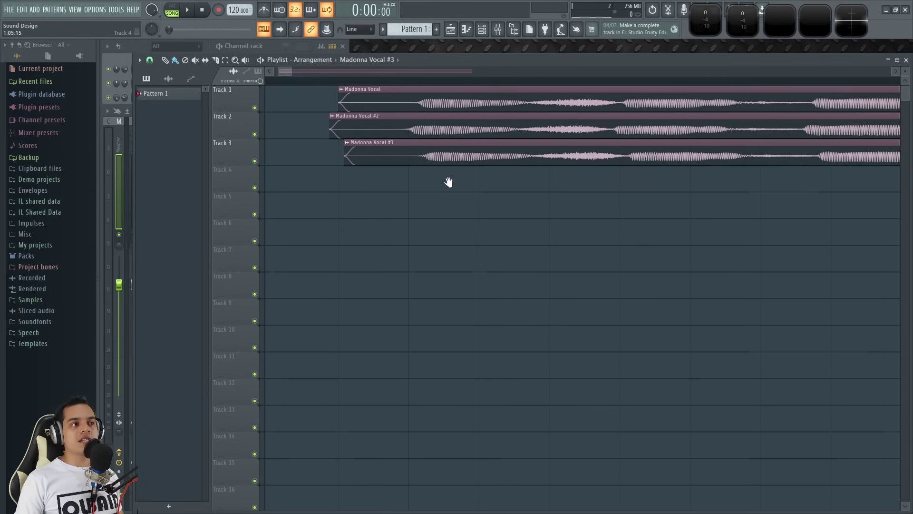
scroll(428, 191, "up", 2)
scroll(468, 188, "down", 4)
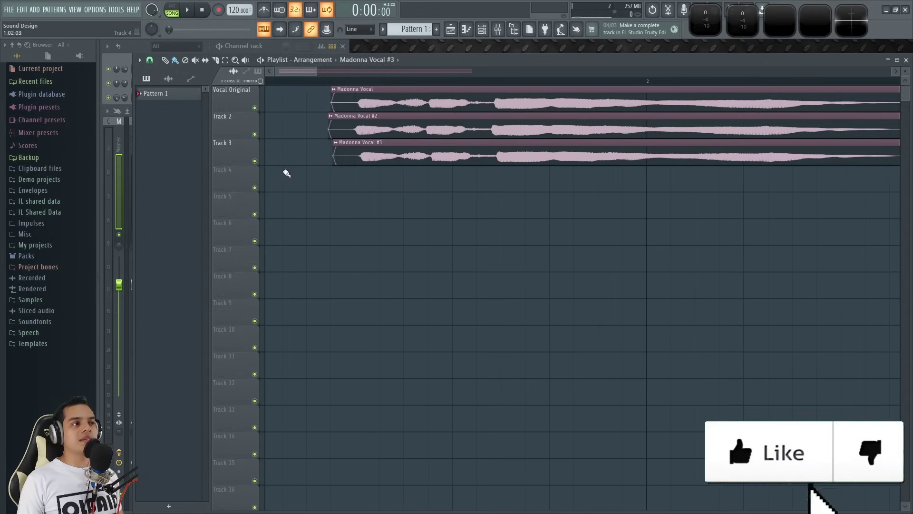
- Solo Track 2 and play it briefly from the start of the Madonna Vocal #2 clip
right_click(254, 134)
left_click(330, 81)
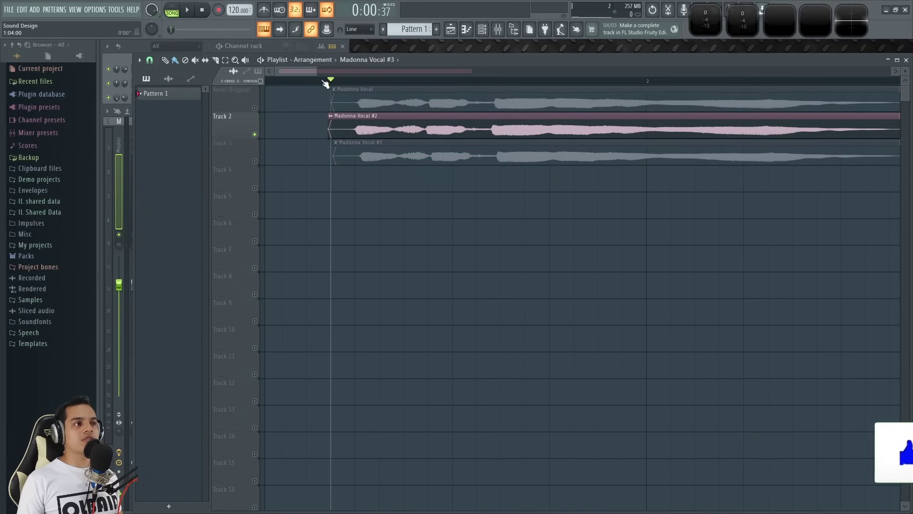
key("space")
key("space")
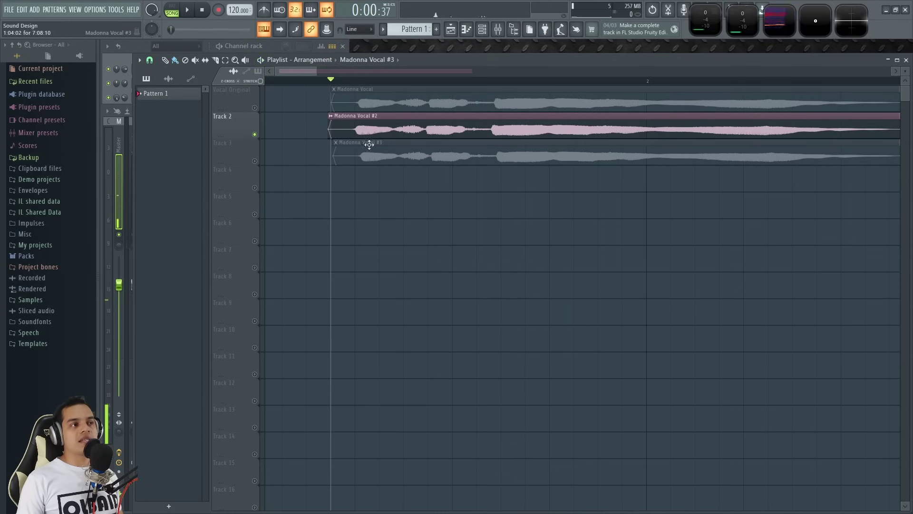
- Open the Madonna Vocal #2 clip's settings and set its time-stretching mode to Stretch Pro
scroll(365, 142, "up", 3)
double_click(403, 124)
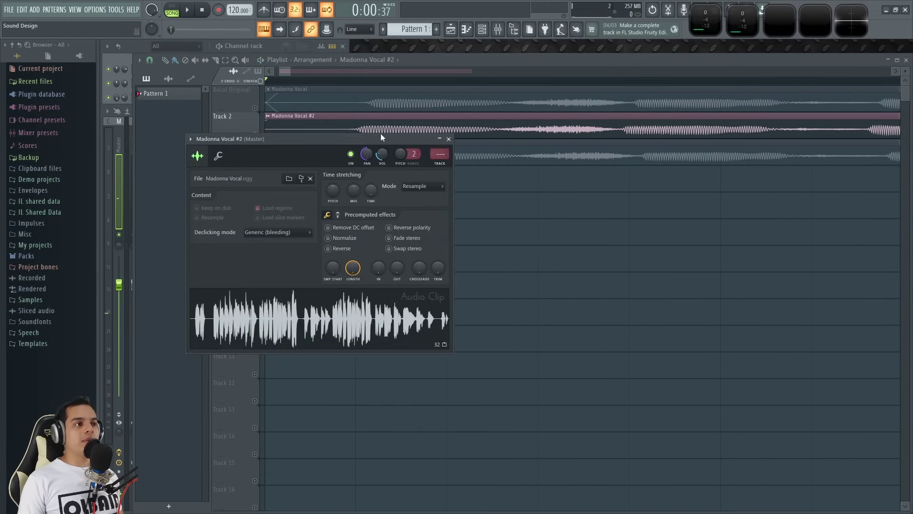
left_click_drag(368, 137, 411, 146)
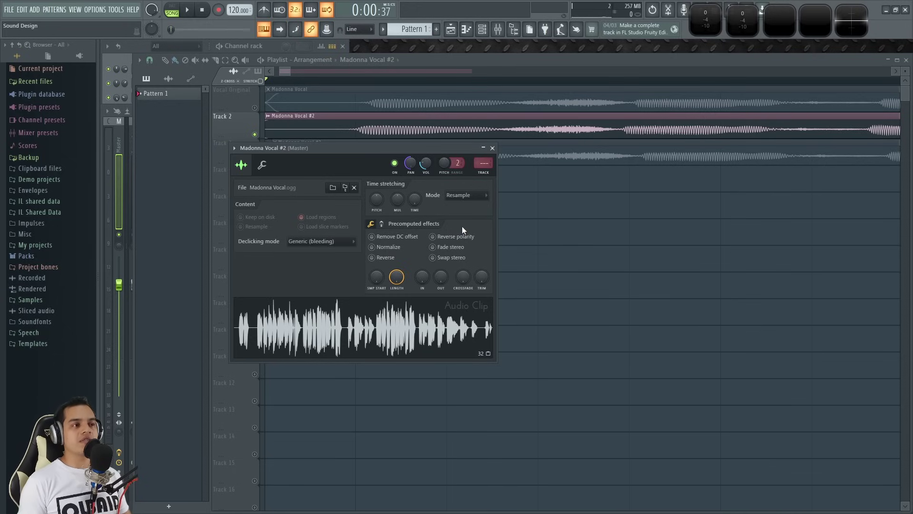
left_click(468, 196)
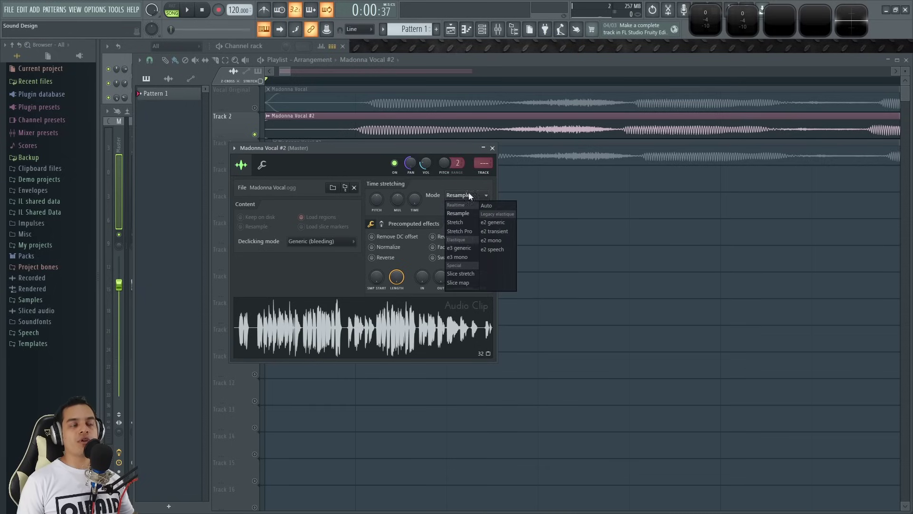
left_click(455, 144)
left_click(472, 195)
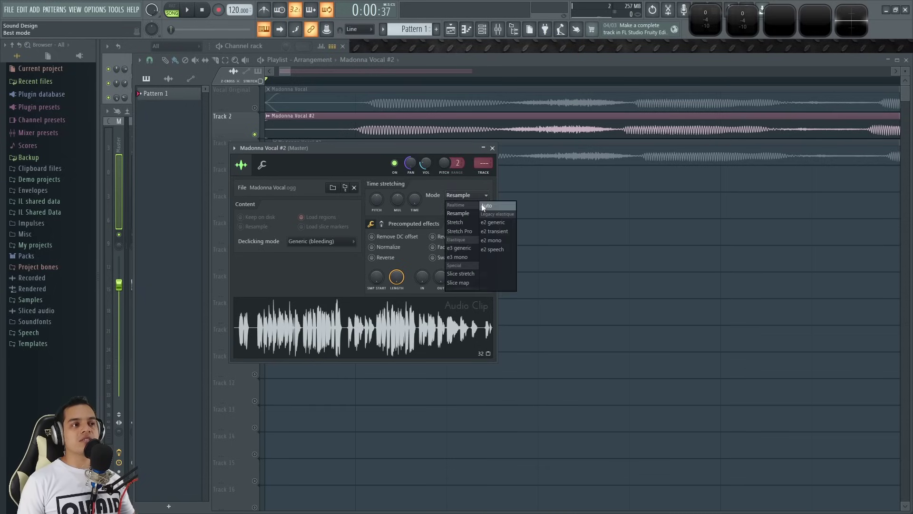
left_click(463, 231)
left_click_drag(401, 150, 460, 179)
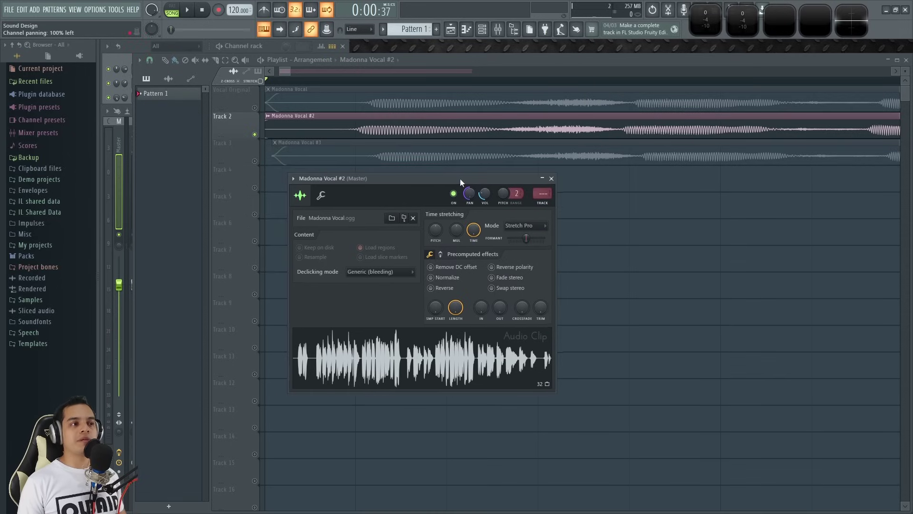
left_click_drag(447, 232, 454, 235)
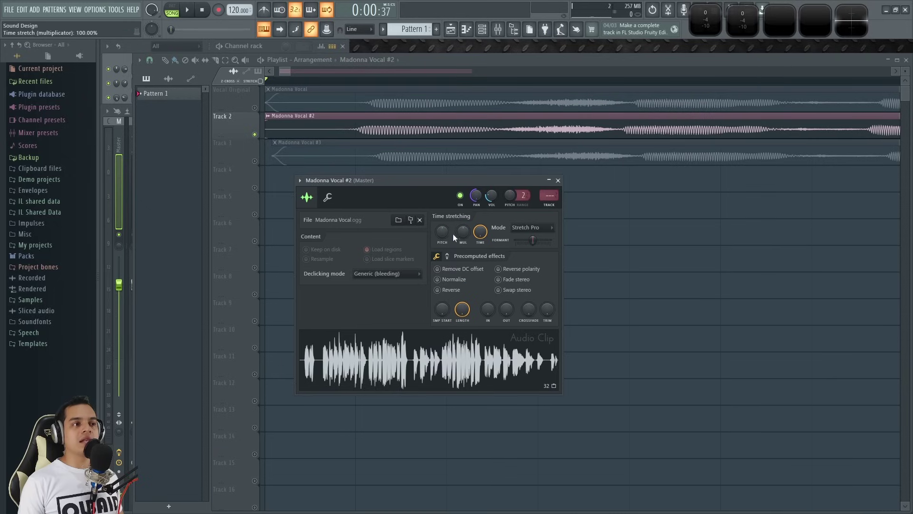
- Audition formant shifts on Madonna Vocal #2, trying +300 cents and settling at about -225 cents, and close its settings
key("space")
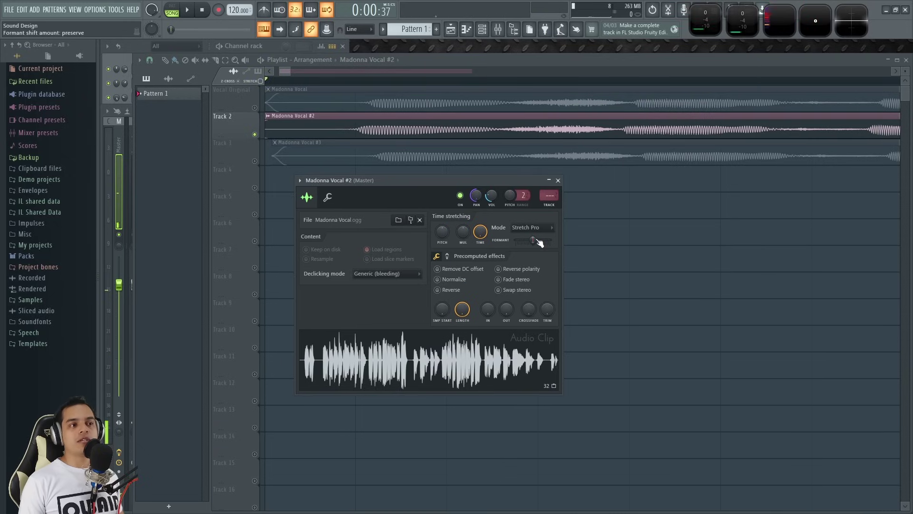
key("space")
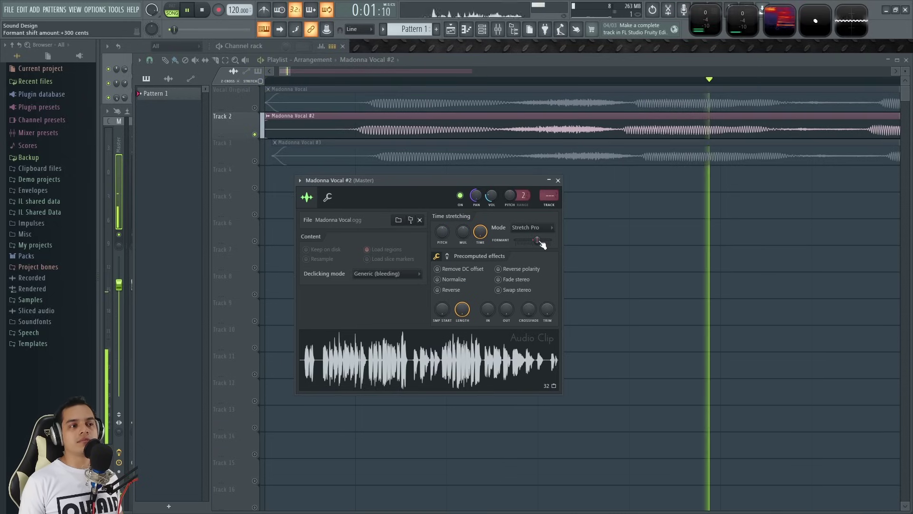
key("space")
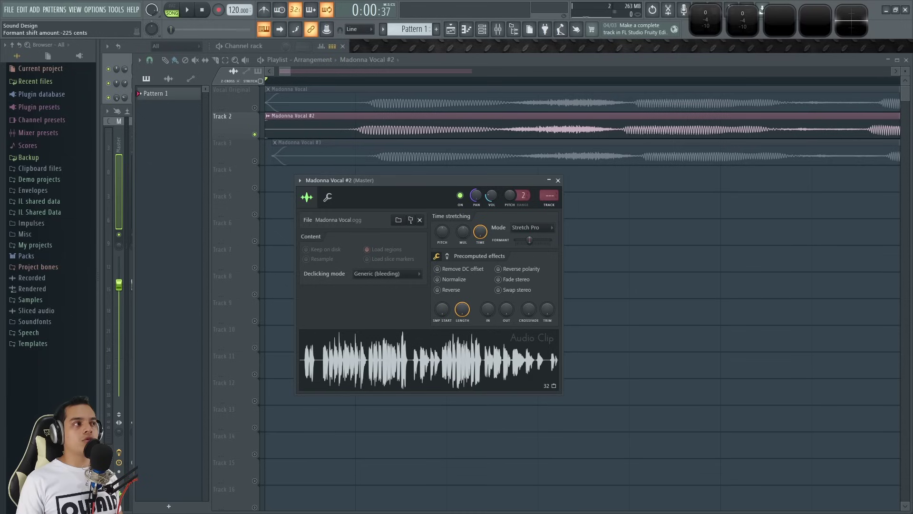
key("space")
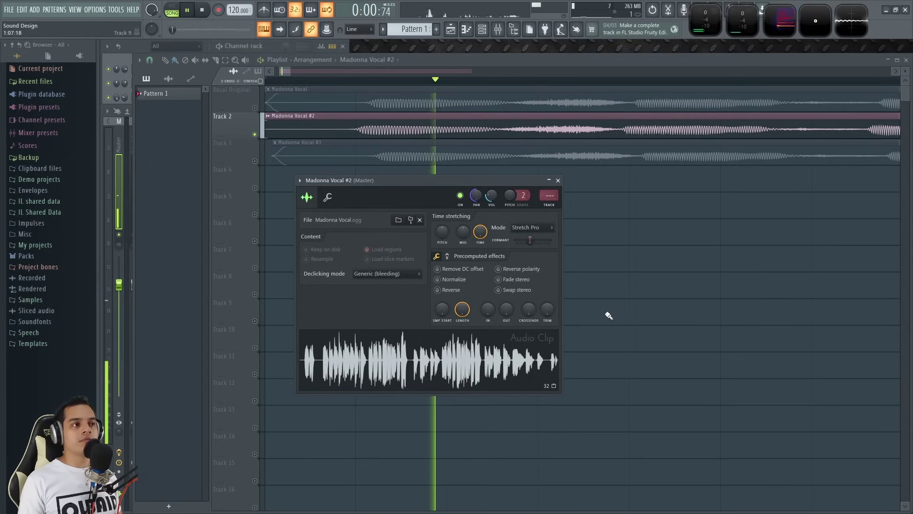
key("space")
left_click(559, 180)
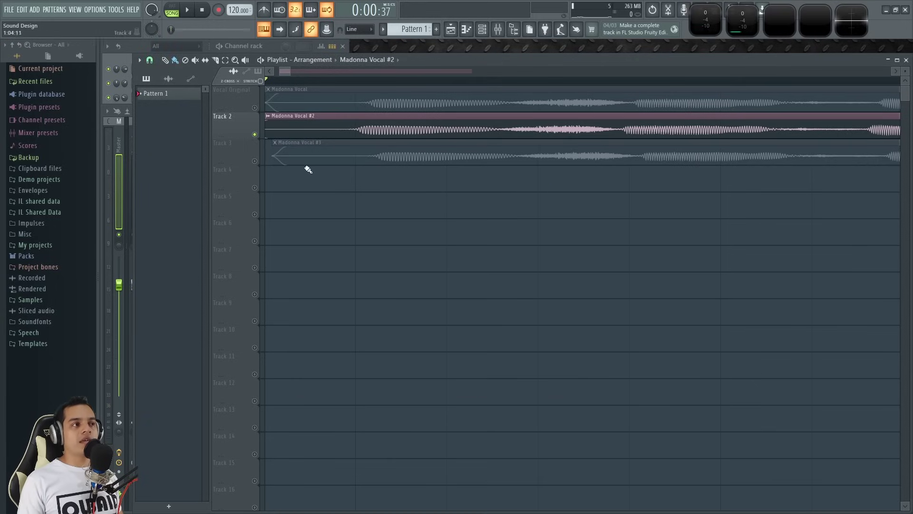
- Solo Track 3 and set the Madonna Vocal #3 clip's time-stretching mode to Stretch Pro
right_click(255, 161)
double_click(376, 155)
left_click(379, 173)
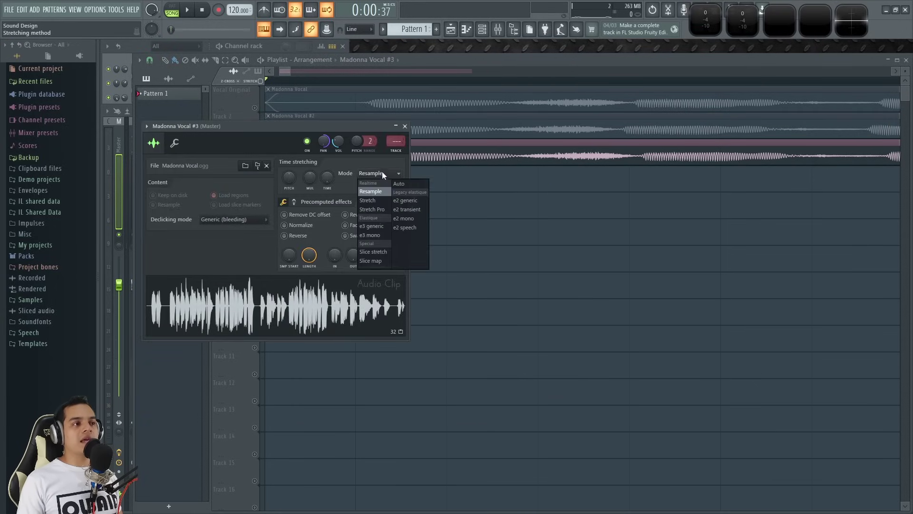
left_click(376, 210)
left_click_drag(305, 125, 484, 199)
- Set Madonna Vocal #3's formant shift to +200 cents while auditioning it, close its settings and stop playback
key("space")
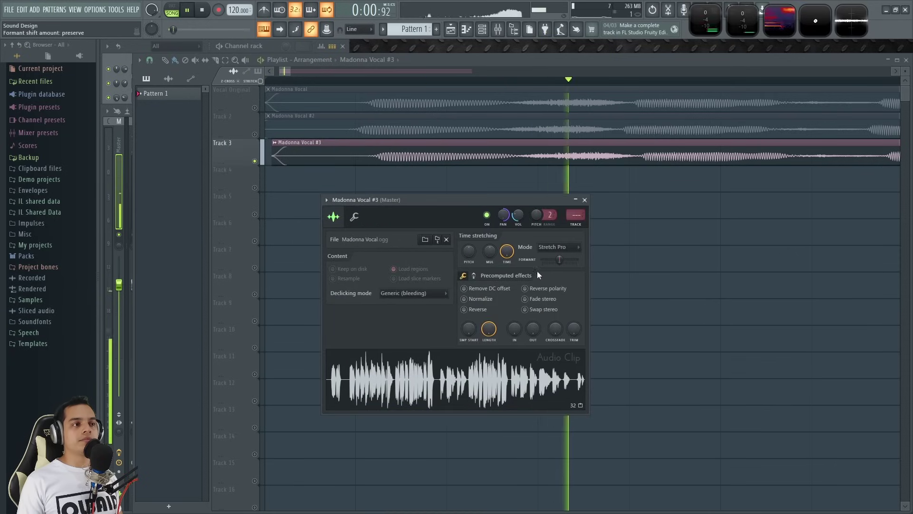
key("space")
left_click_drag(560, 260, 562, 260)
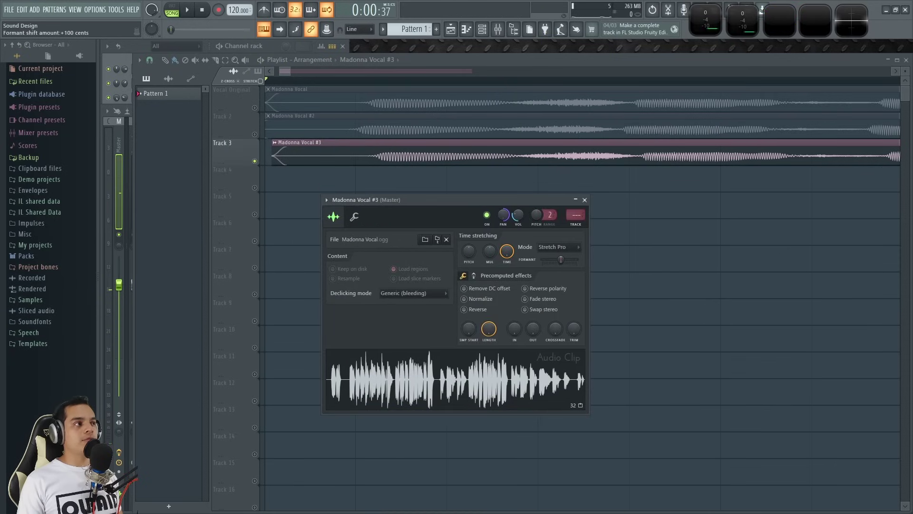
key("space")
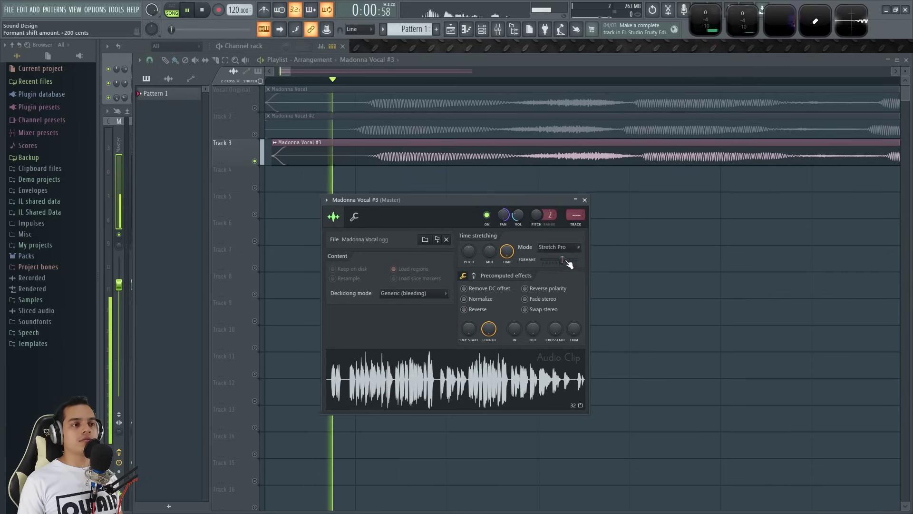
left_click(584, 200)
key("space")
- Re-enable Track 2 and the Vocal Original track, and play all three vocal layers together
left_click(255, 134)
left_click(255, 108)
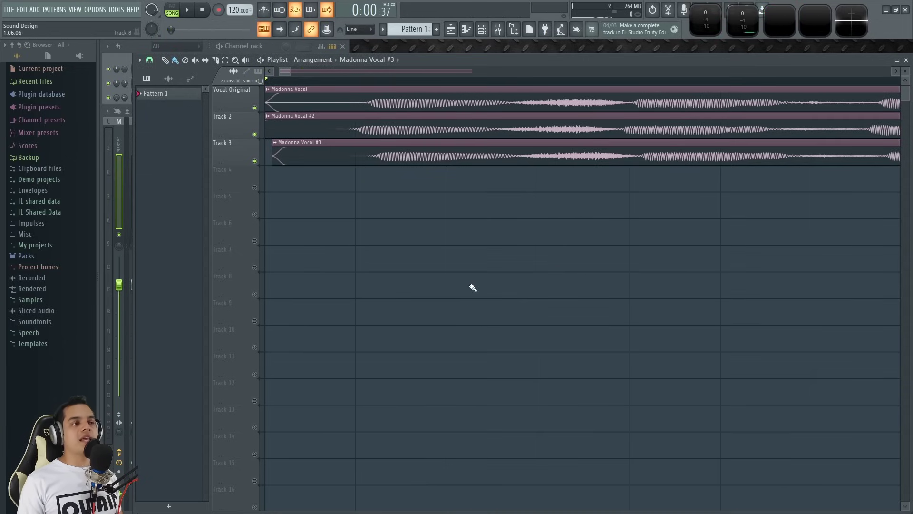
scroll(421, 271, "down", 3, "ctrl")
key("space")
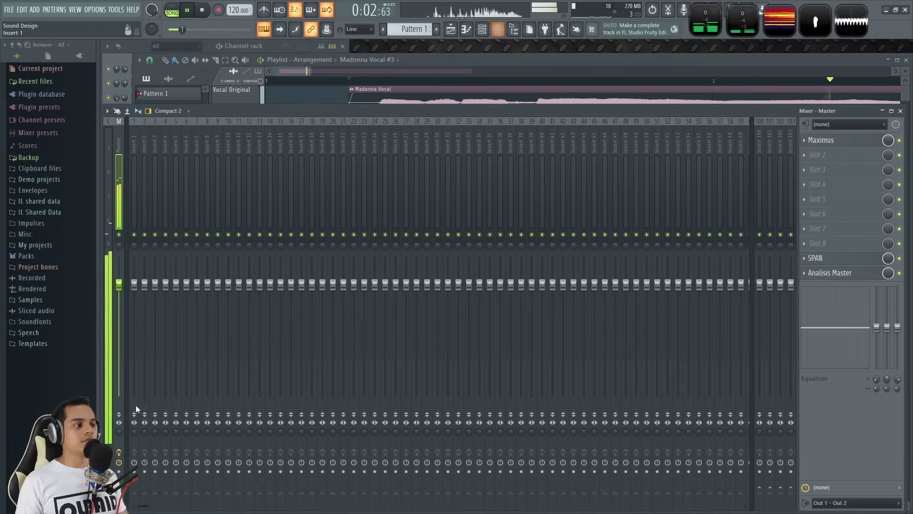
- Compare the master track's original stereo separation with 100% merged during playback, restore the original, and stop in the playlist
key("F9")
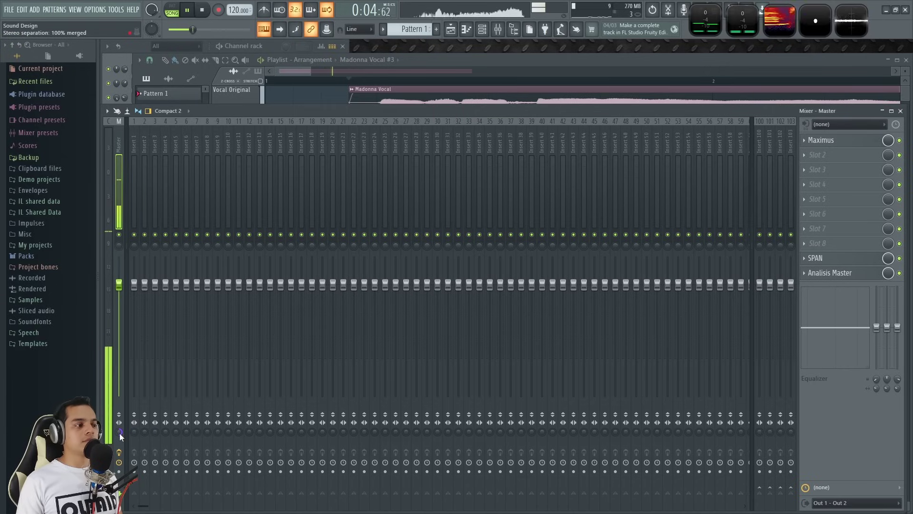
left_click(119, 433, "alt")
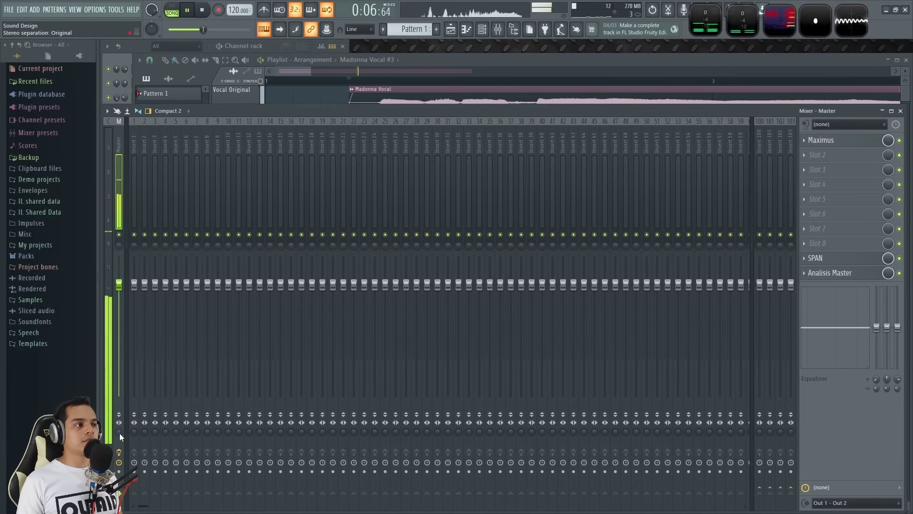
left_click_drag(119, 433, 119, 386)
left_click(118, 433, "alt")
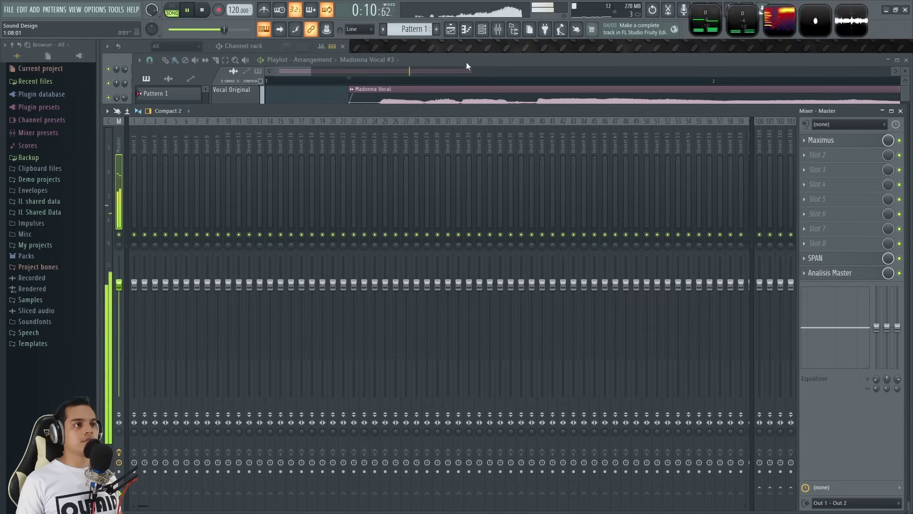
key("F9")
key("space")
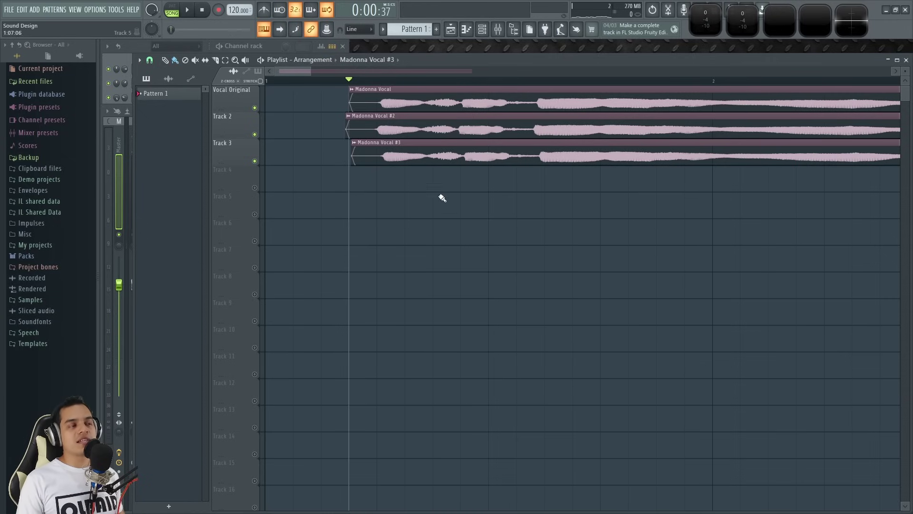
- Enlarge Tracks 2 and 3 to examine the duplicate vocals' waveforms, and reset both track heights
scroll(356, 149, "up", 2)
left_click_drag(240, 138, 242, 255)
left_click_drag(232, 159, 233, 188)
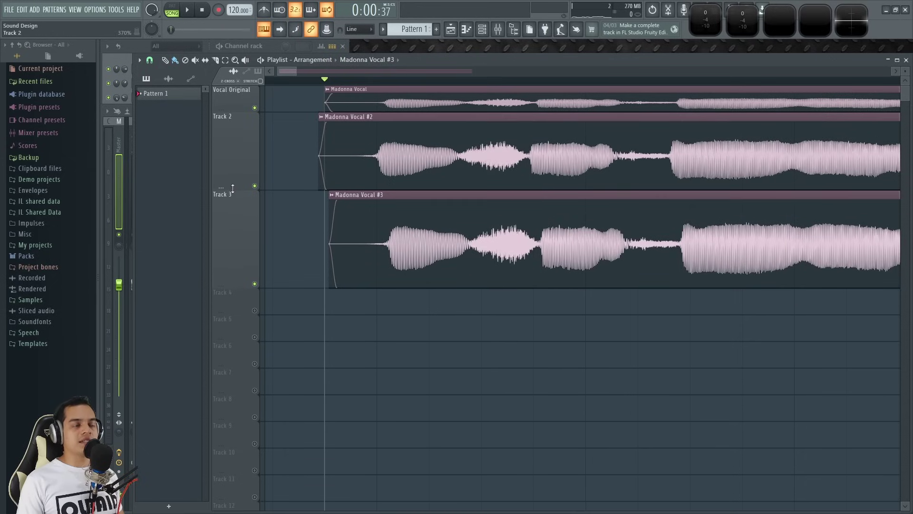
scroll(351, 309, "up", 2)
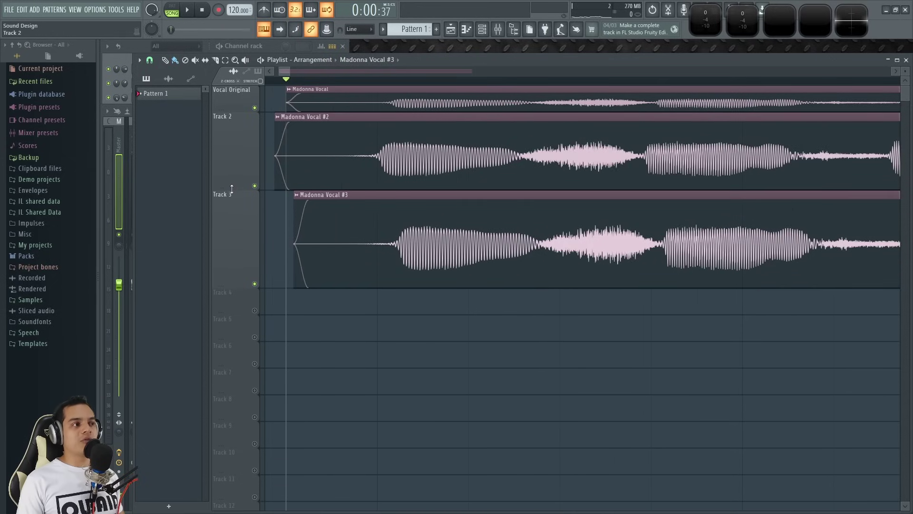
right_click(232, 189)
right_click(232, 237)
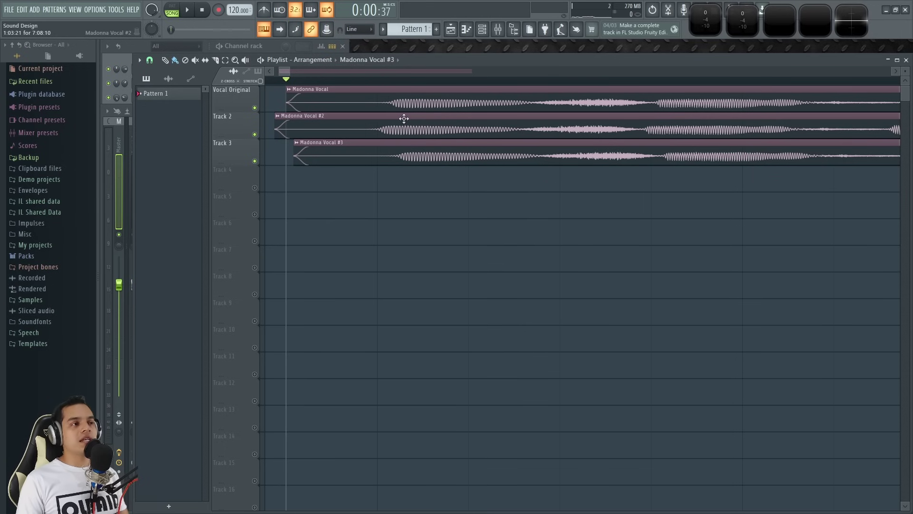
- Route Madonna Vocal to mixer insert 1, Madonna Vocal #3 to insert 2 and Madonna Vocal #2 to insert 3
key("F9")
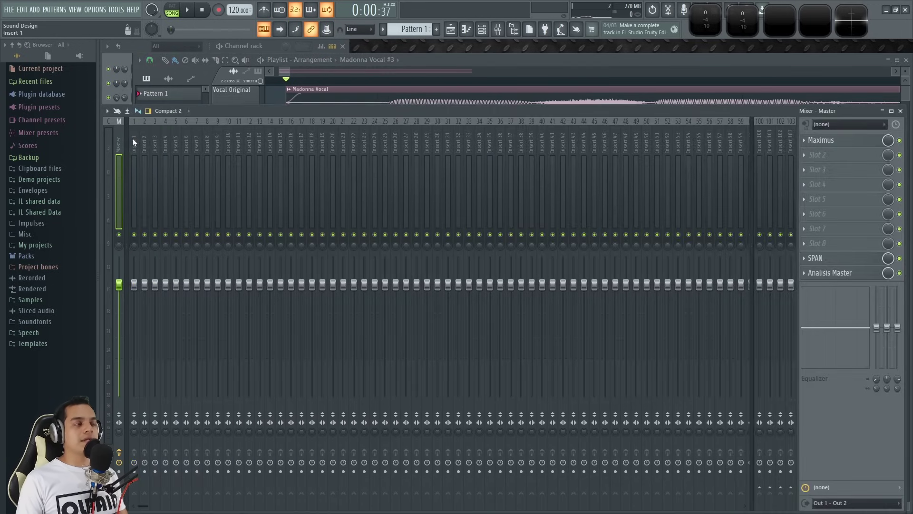
left_click(269, 42)
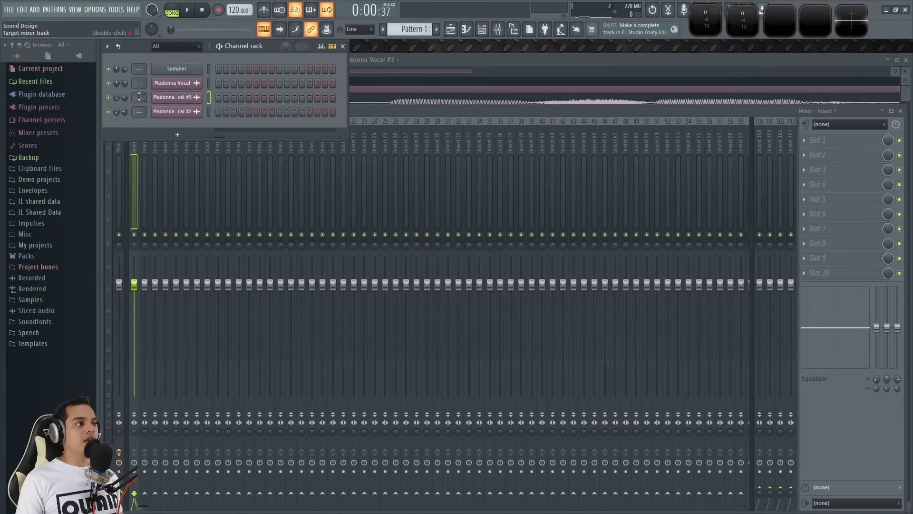
left_click_drag(139, 98, 140, 91)
scroll(139, 111, "up", 3)
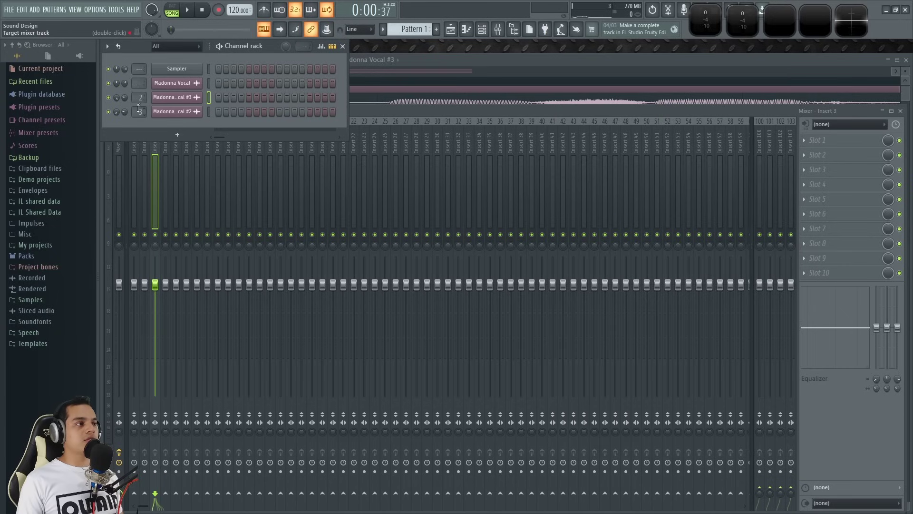
scroll(139, 83, "up", 1)
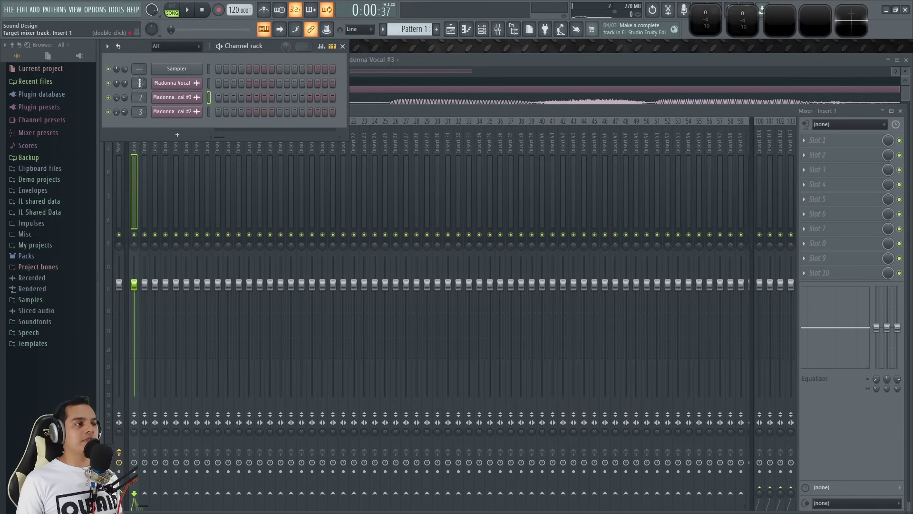
left_click(372, 109)
- Solo mixer insert 2 and play the Madonna Vocal #3 layer briefly
left_click(145, 152)
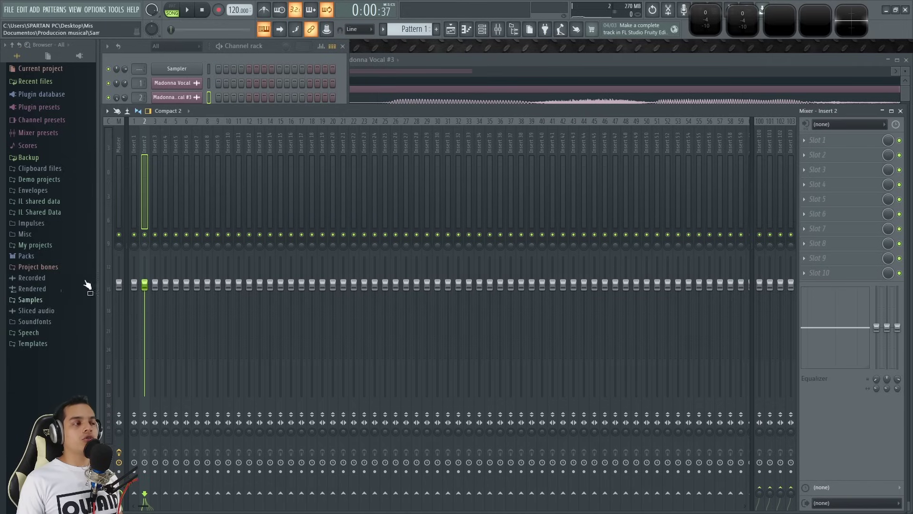
key("space")
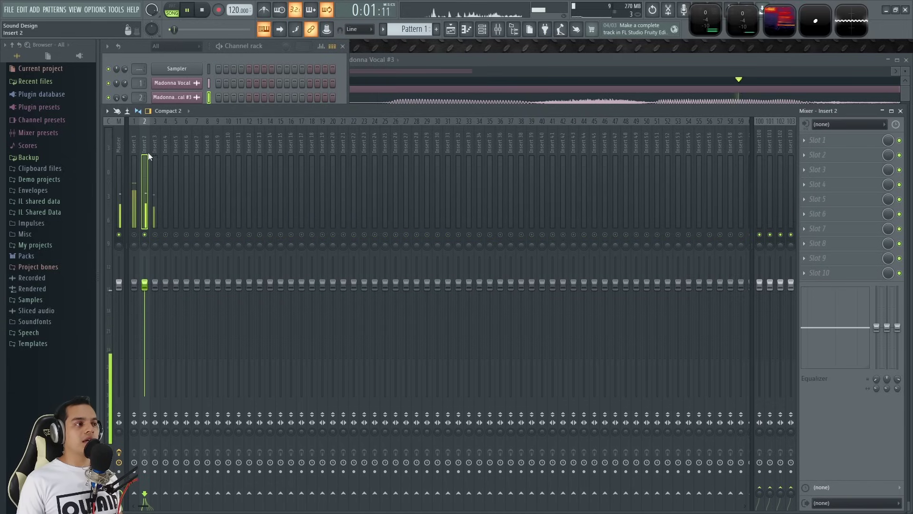
key("space")
- Load Pitch Shifter into insert 2's first effect slot and switch it to Voice mode
left_click(817, 144)
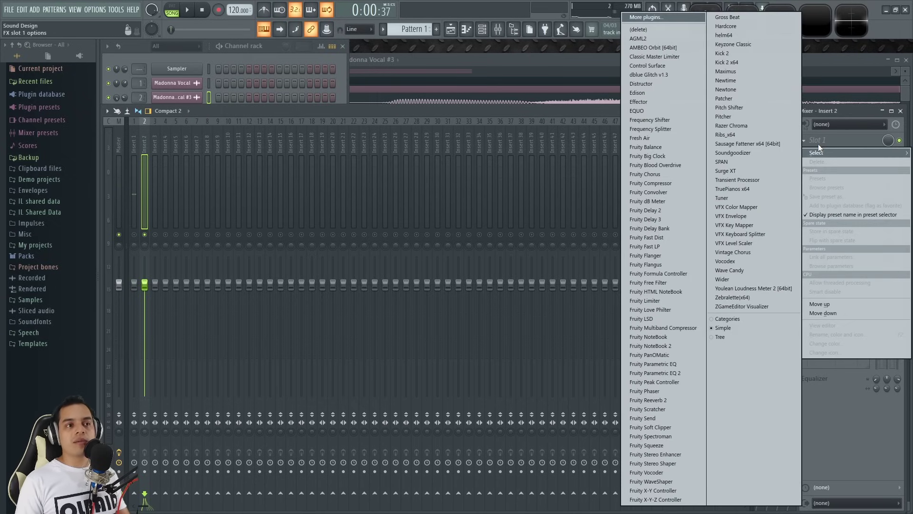
left_click(757, 108)
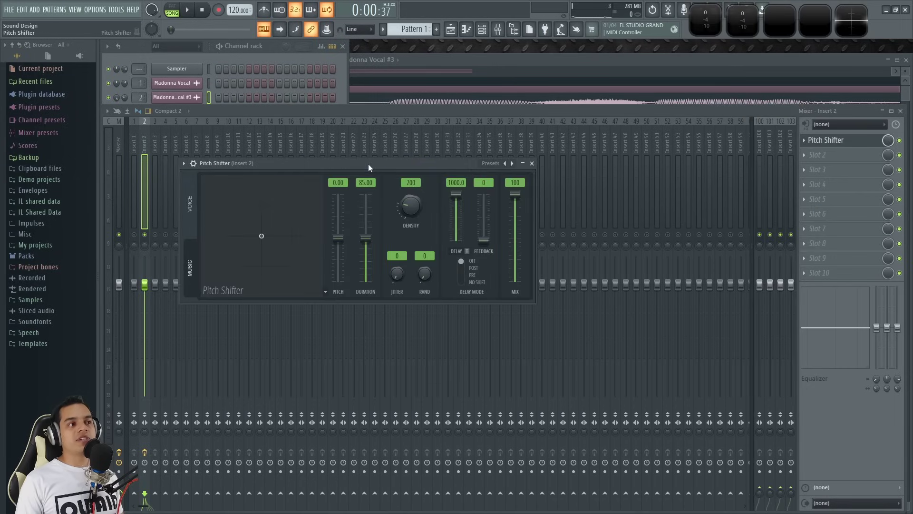
left_click_drag(368, 164, 412, 149)
left_click(243, 192)
- Audition the Pitch Shifter's formant at 12 semitones, return it to 0 and stop playback
key("space")
left_click_drag(410, 222, 413, 183)
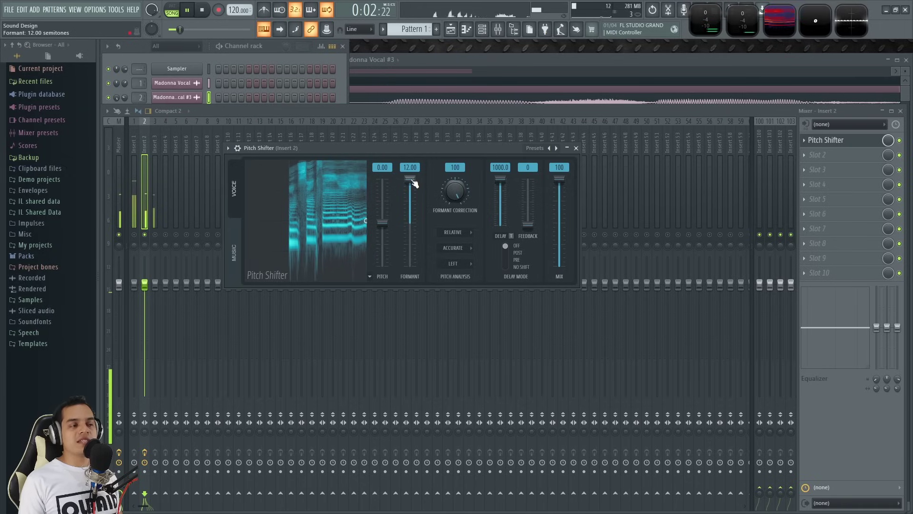
left_click_drag(412, 182, 414, 211)
key("space")
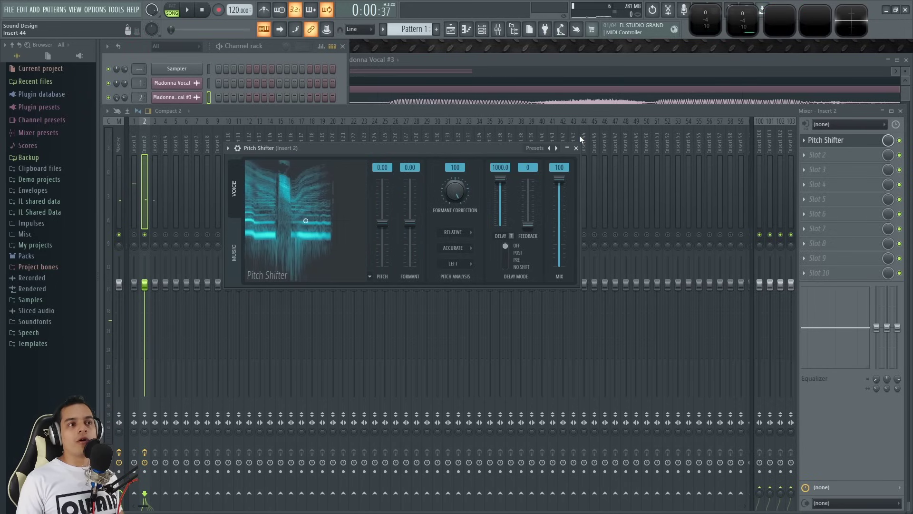
- Remove the Pitch Shifter from insert 2 and return to the playlist
left_click(576, 148)
left_click(805, 140)
left_click(814, 162)
left_click(646, 60)
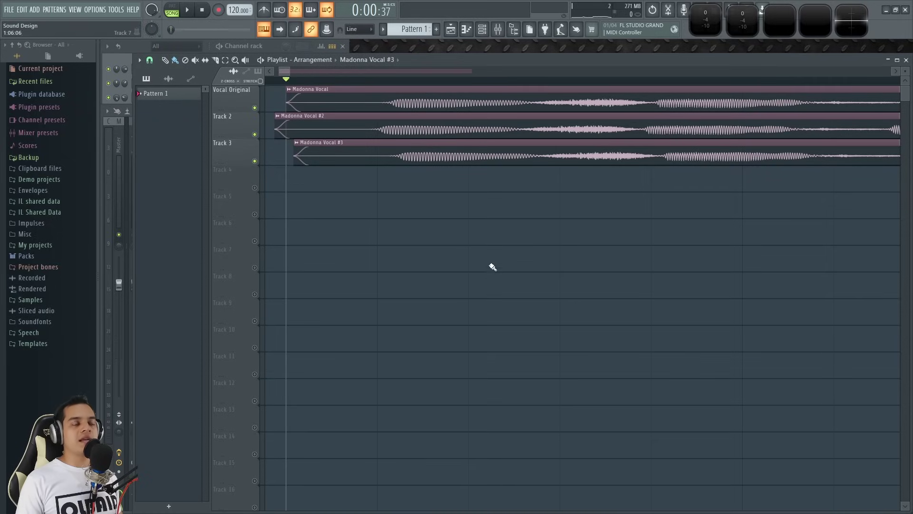
- On YouTube, like the FL Studio 20 course video and subscribe to its channel with notifications turned on
double_click(463, 126)
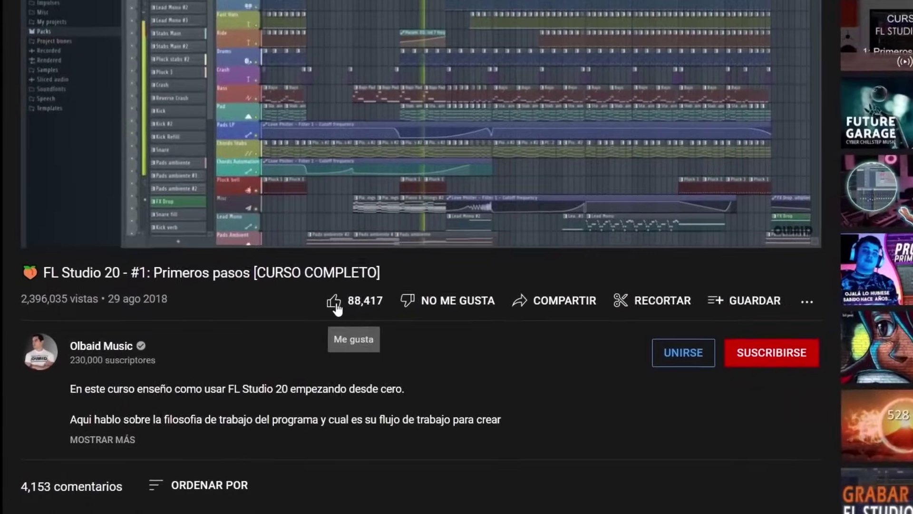
left_click(286, 343)
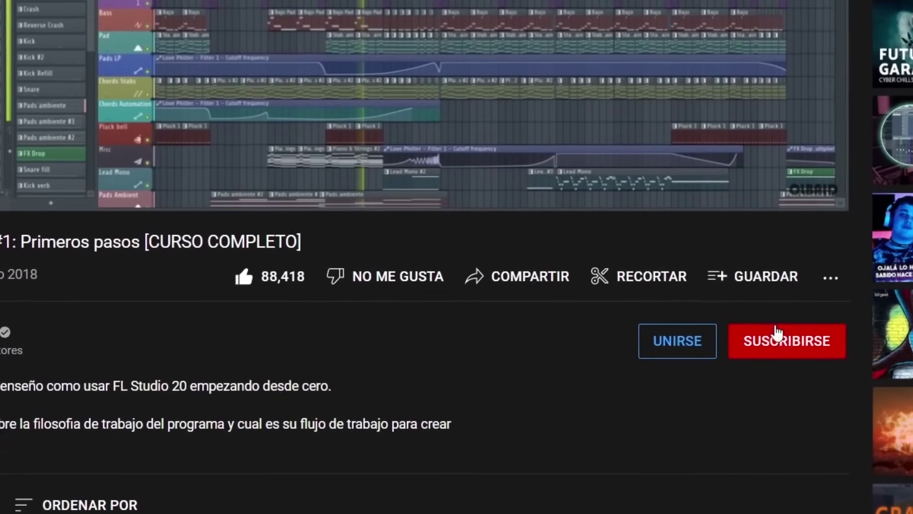
left_click(830, 334)
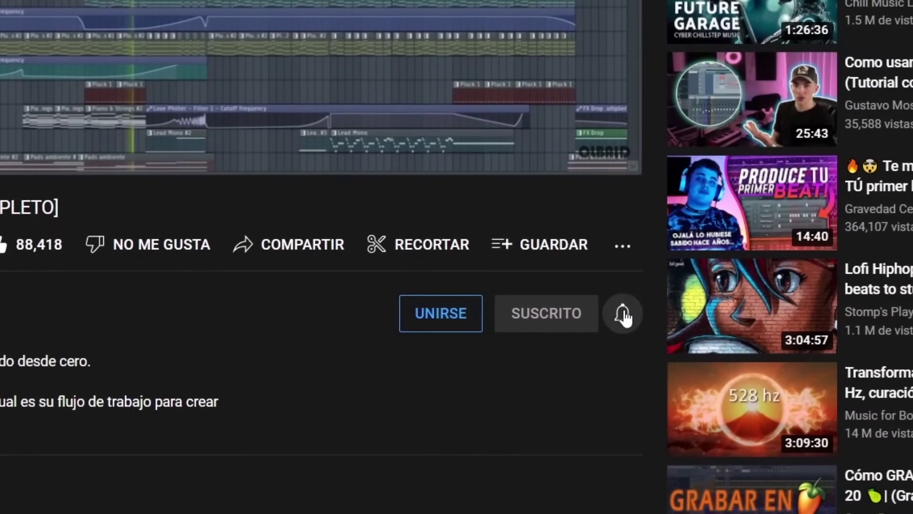
left_click(722, 332)
left_click(770, 380)
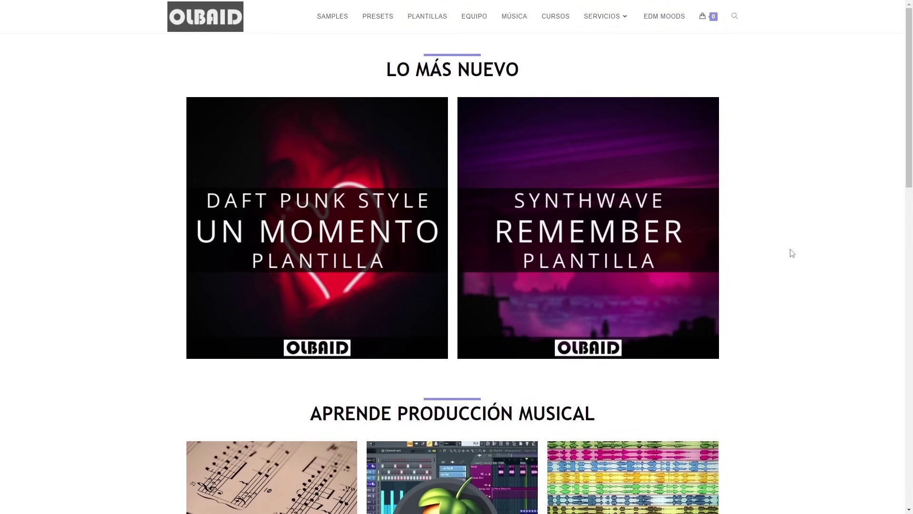
scroll(792, 253, "down", 10)
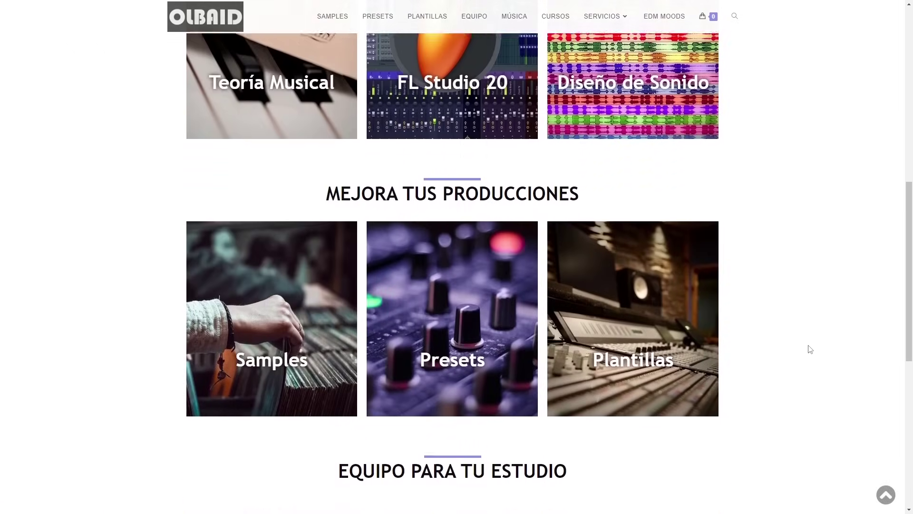
scroll(810, 349, "down", 8)
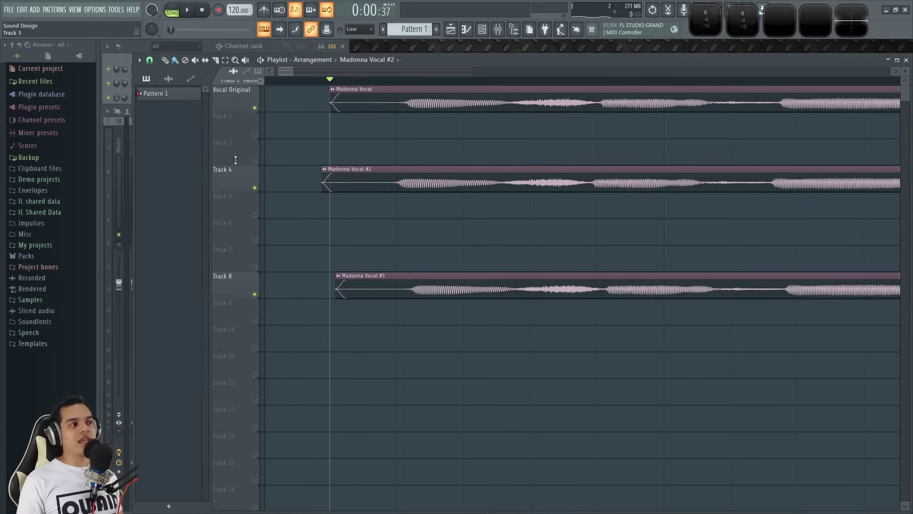
- Move Madonna Vocal #2 up to Track 3 and place a unique copy of it on Track 4, starting slightly after it
scroll(236, 172, "up", 1)
scroll(317, 185, "up", 2)
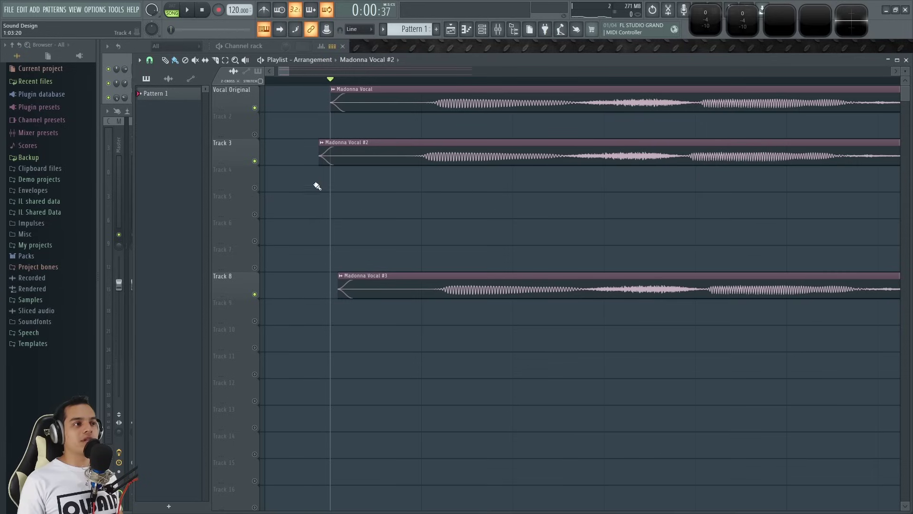
left_click_drag(312, 189, 337, 189)
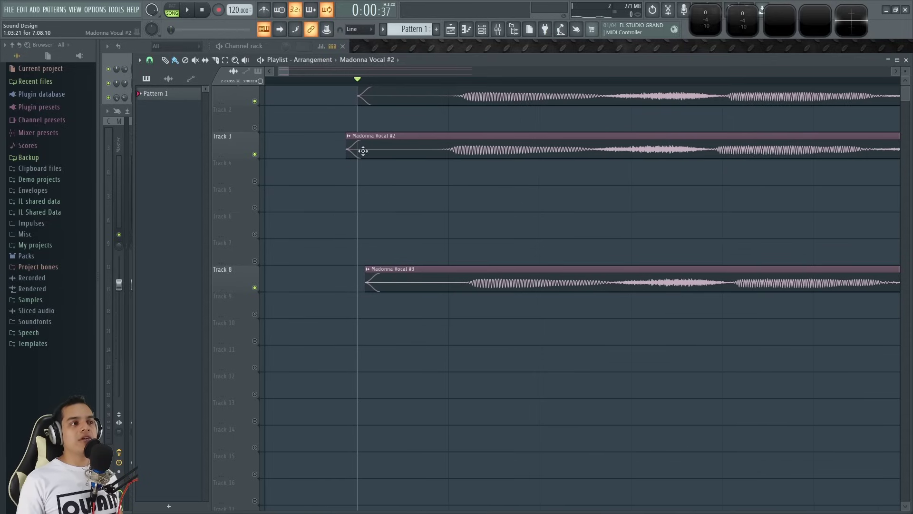
left_click(351, 177)
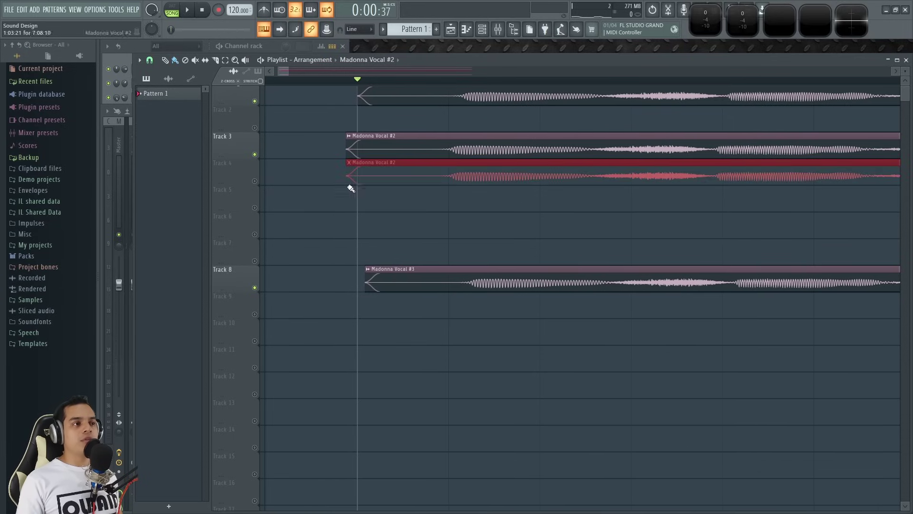
left_click(350, 165)
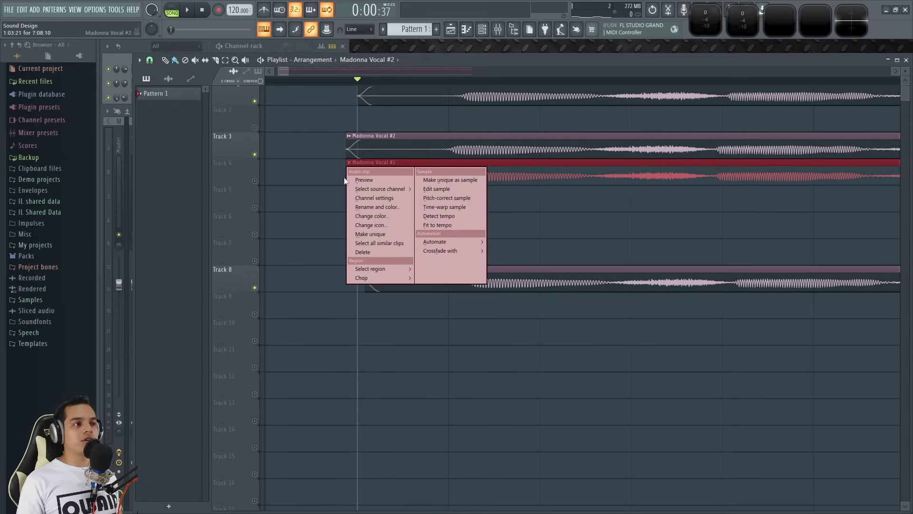
left_click(379, 233)
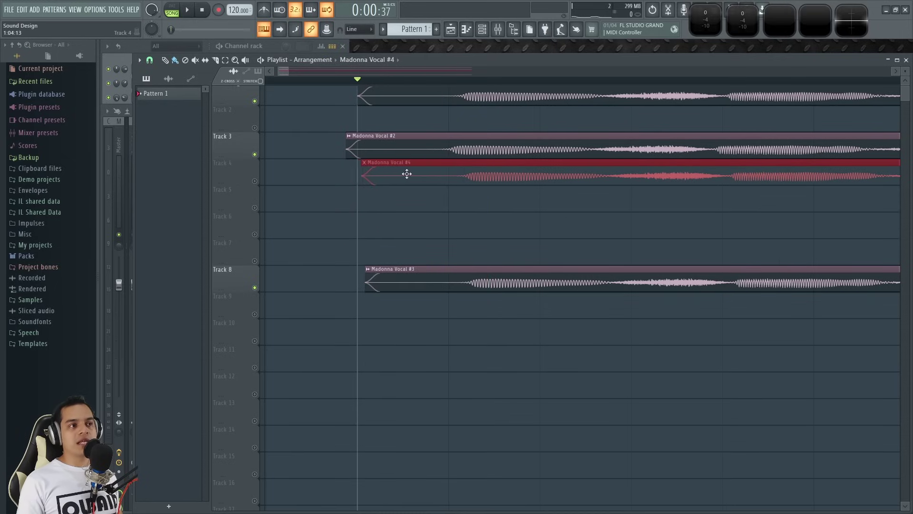
- Check Madonna Vocal #4's channel settings, and play its track alone and together with Track 3
double_click(427, 172)
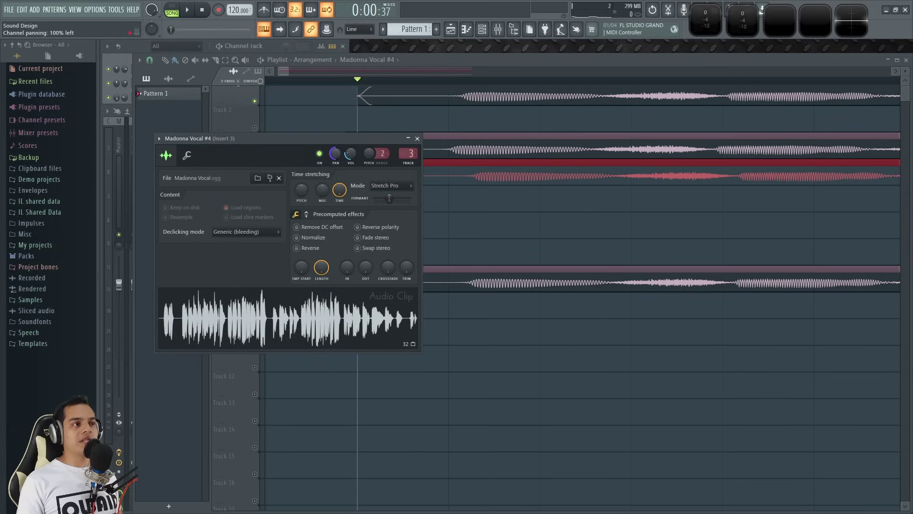
left_click_drag(358, 138, 384, 155)
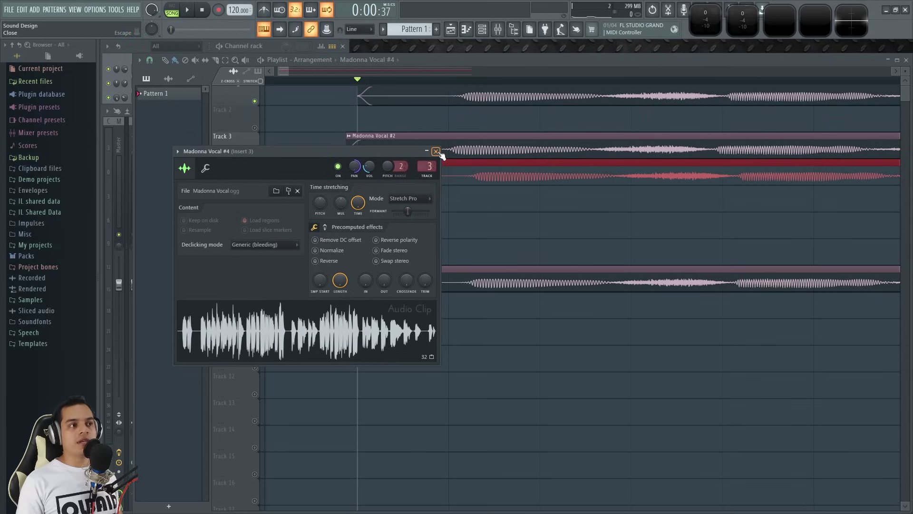
left_click(437, 152)
right_click(255, 181)
key("space")
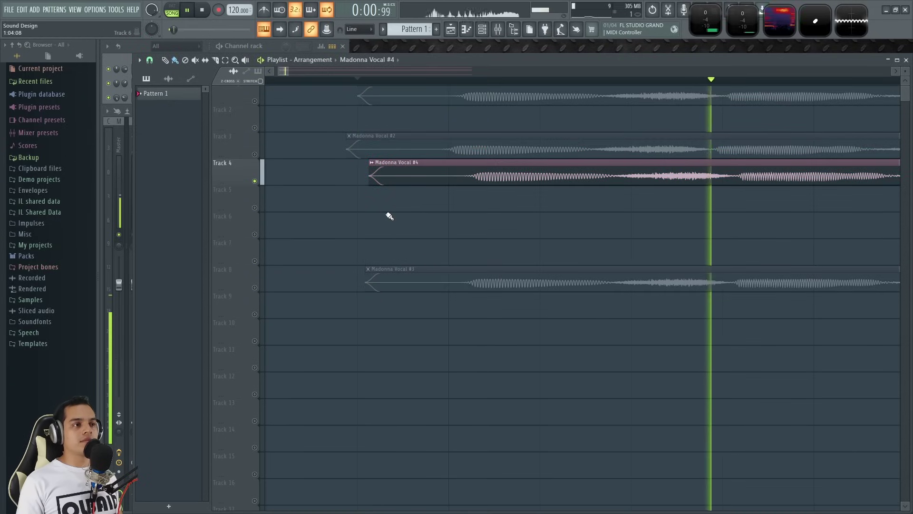
key("space")
left_click(255, 154)
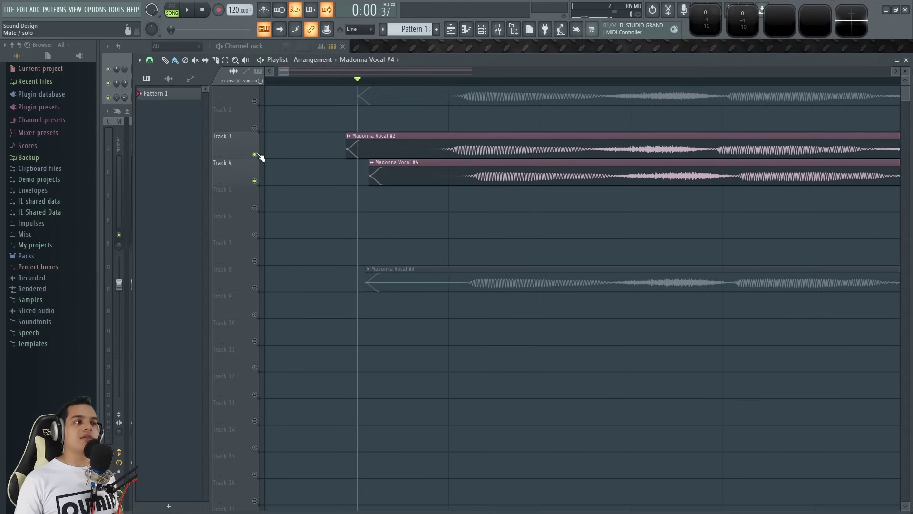
key("space")
key("space")
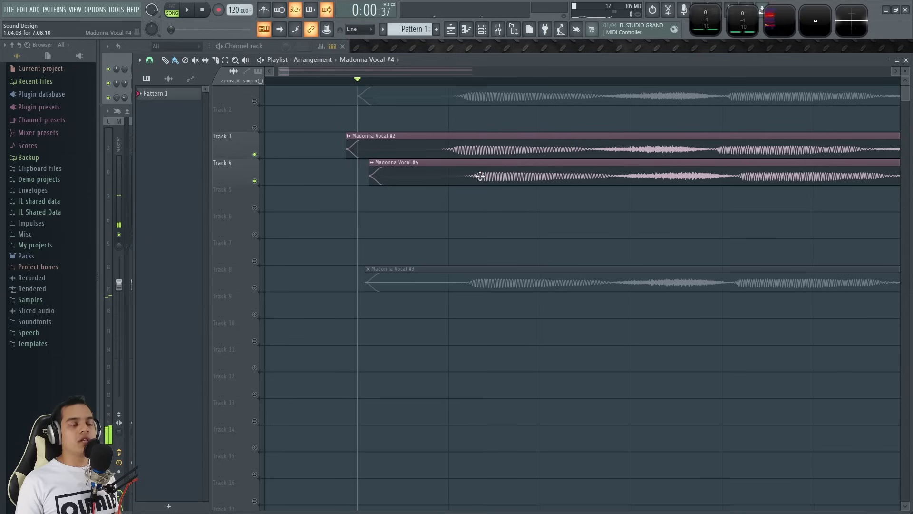
- Set Madonna Vocal #4's pitch shift to +700 cents and play it with and without Madonna Vocal #2
double_click(480, 176)
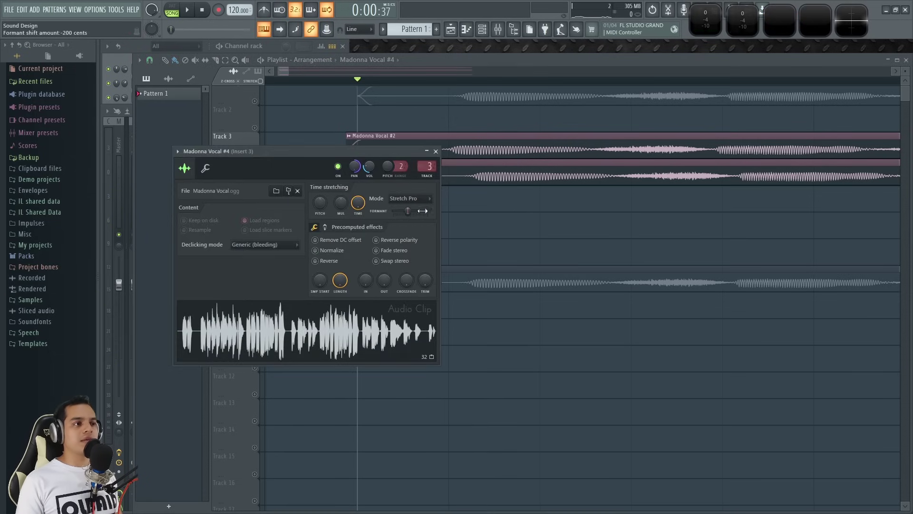
left_click_drag(371, 150, 423, 179)
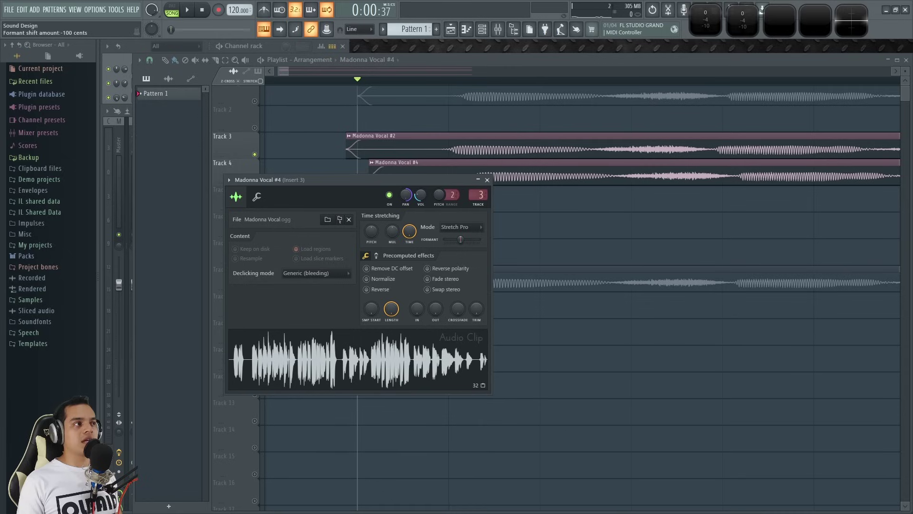
left_click_drag(438, 182, 450, 204)
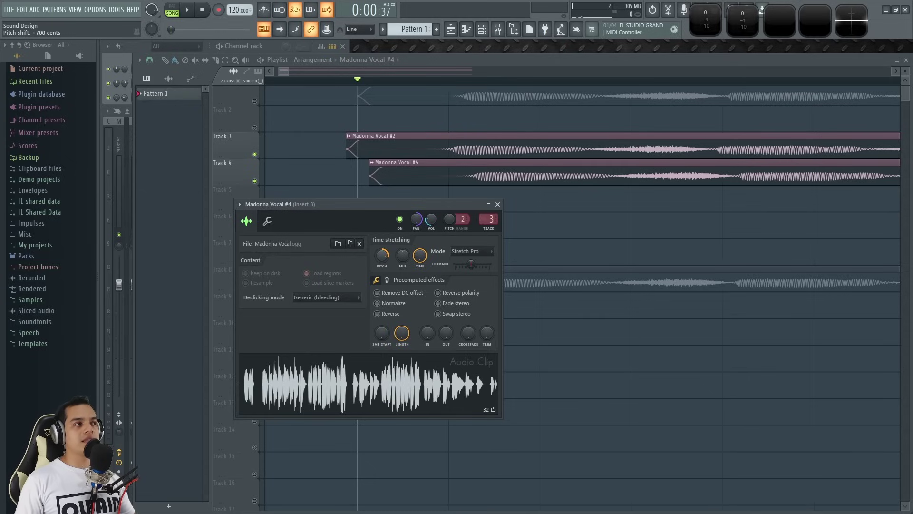
key("space")
left_click_drag(408, 203, 422, 206)
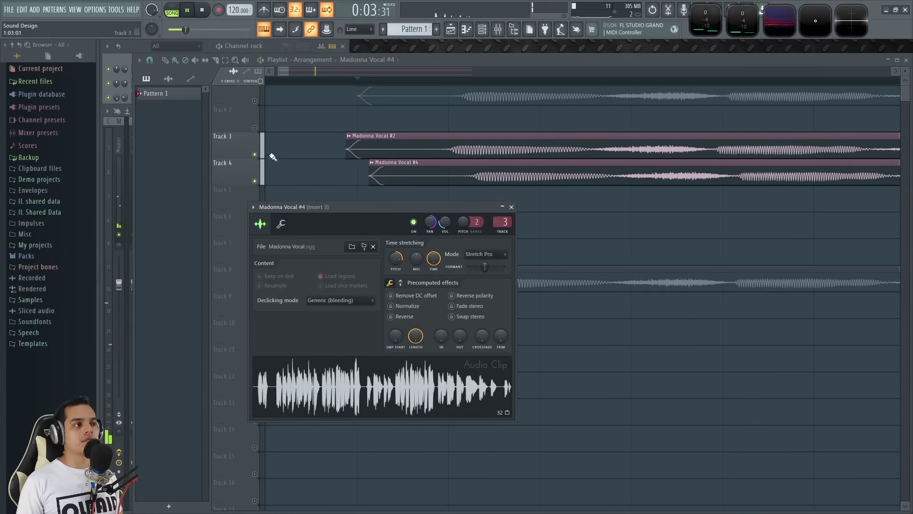
left_click(255, 154)
left_click(488, 178)
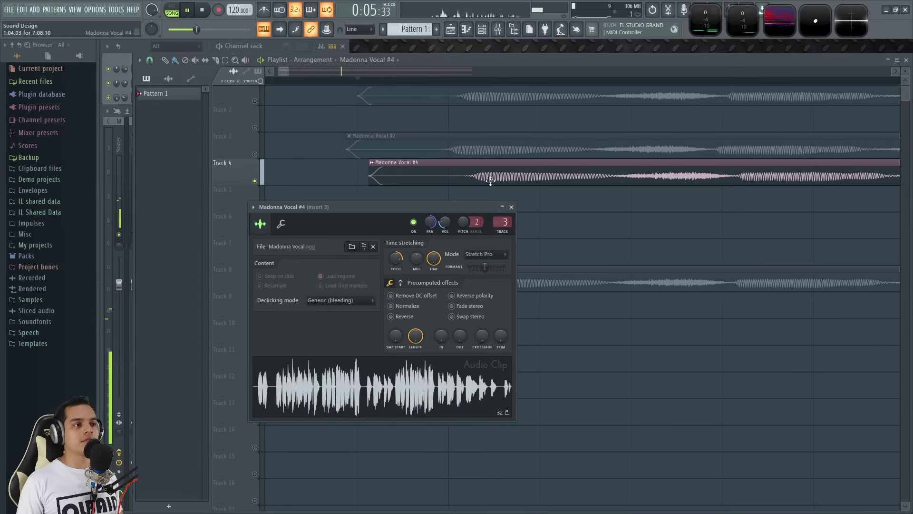
key("space")
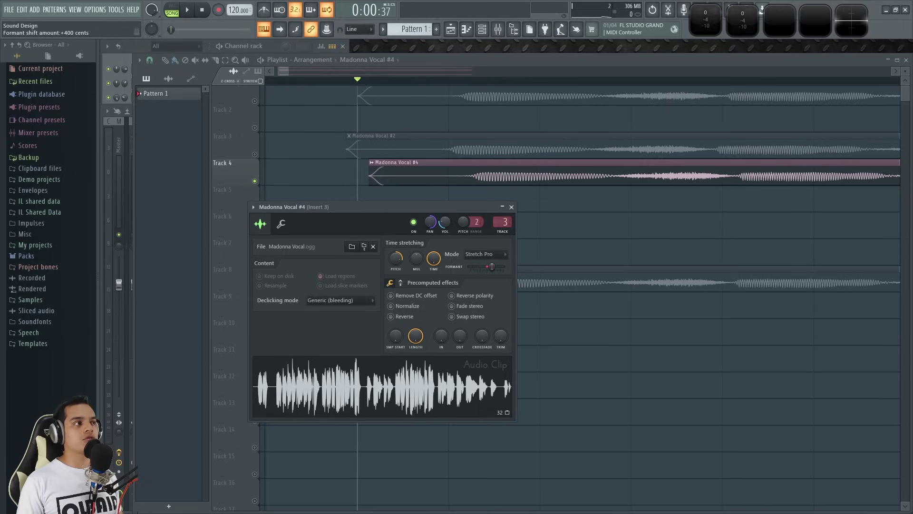
- Audition Madonna Vocal #4 with a +400 cents formant shift, and set the formant to -400 cents
key("space")
mouse_move(497, 267)
left_mouse_down()
mouse_move(475, 274)
mouse_move(484, 272)
left_mouse_up()
key("space")
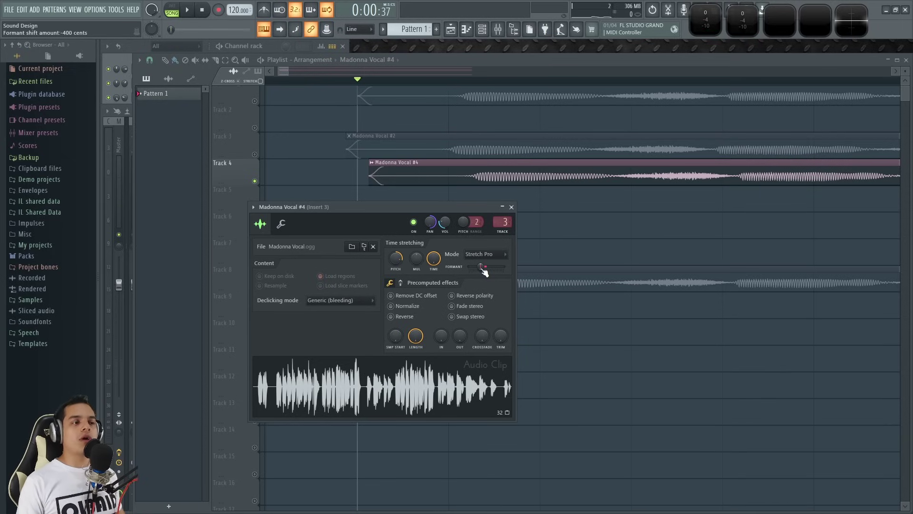
left_click_drag(484, 267, 481, 267)
key("space")
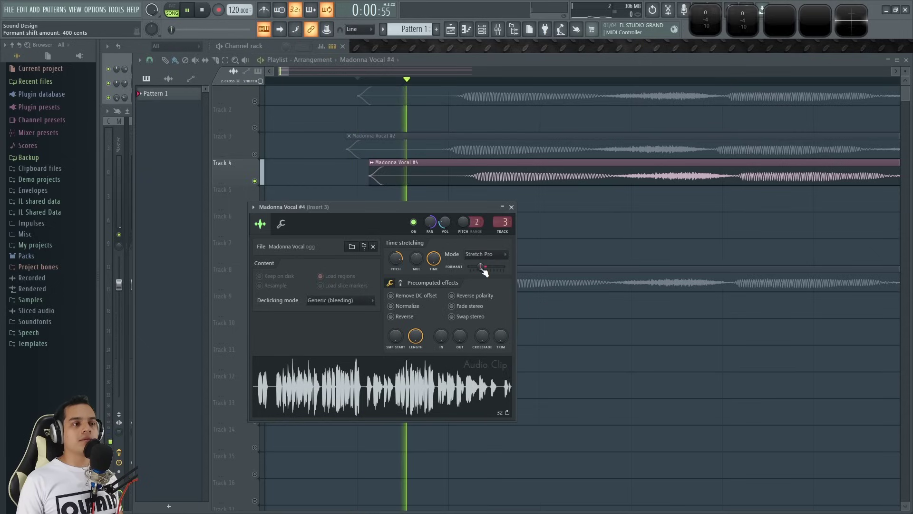
key("space")
- Play Madonna Vocal #2 and #4 together, and solo Track 8 to hear Madonna Vocal #3 by itself
key("space")
left_click(255, 155)
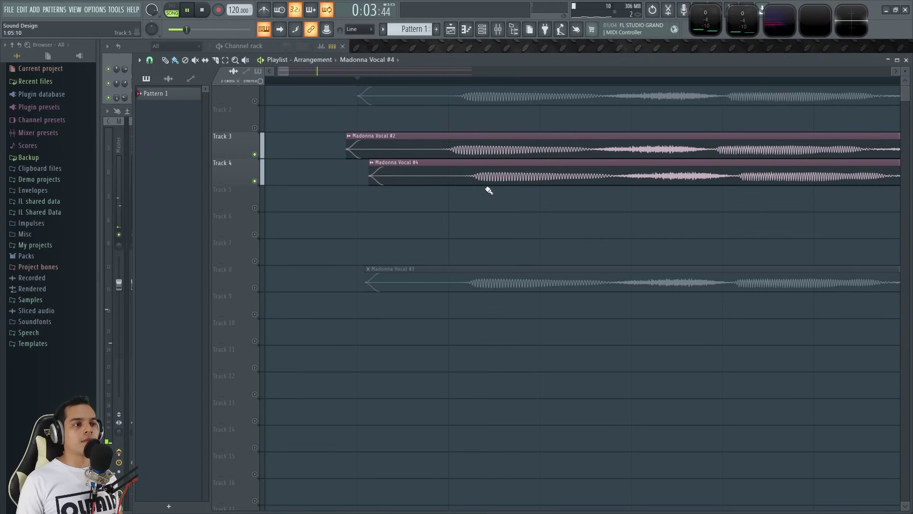
right_click(255, 287)
key("space")
key("space")
key("space")
- Move Madonna Vocal #4 to Track 9 directly below Madonna Vocal #3, with the track enabled and the channel panned 100% left
left_click_drag(474, 172, 467, 304)
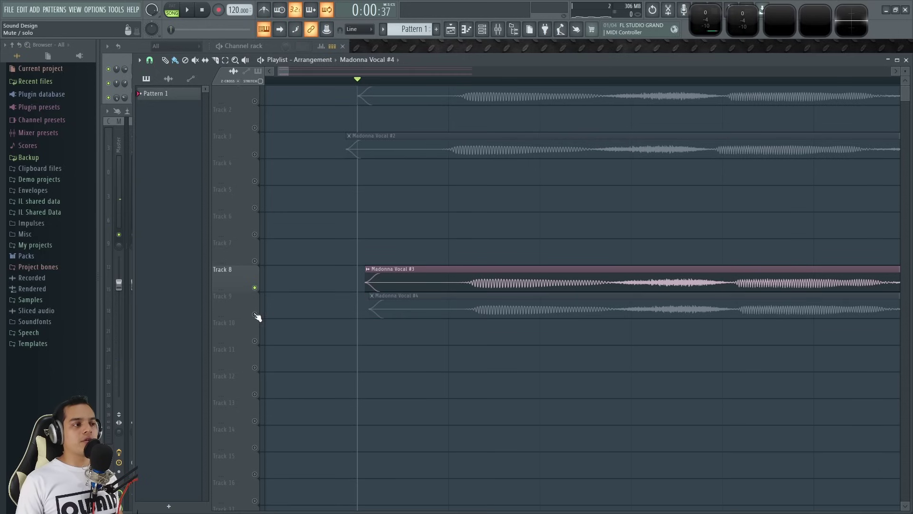
left_click(255, 314)
double_click(489, 308)
left_click(429, 220)
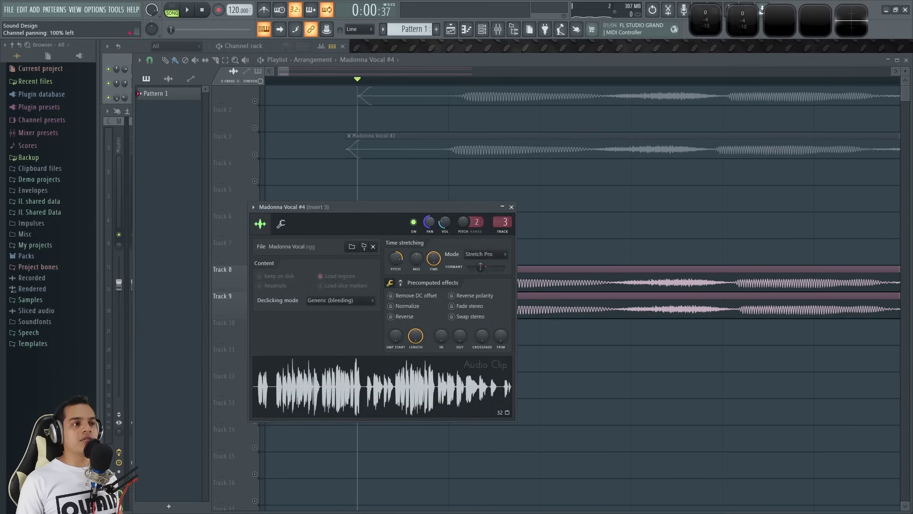
left_click(512, 208)
- Play Madonna Vocal #3 on Track 8 and Madonna Vocal #4 on Track 9, each in solo
right_click(255, 288)
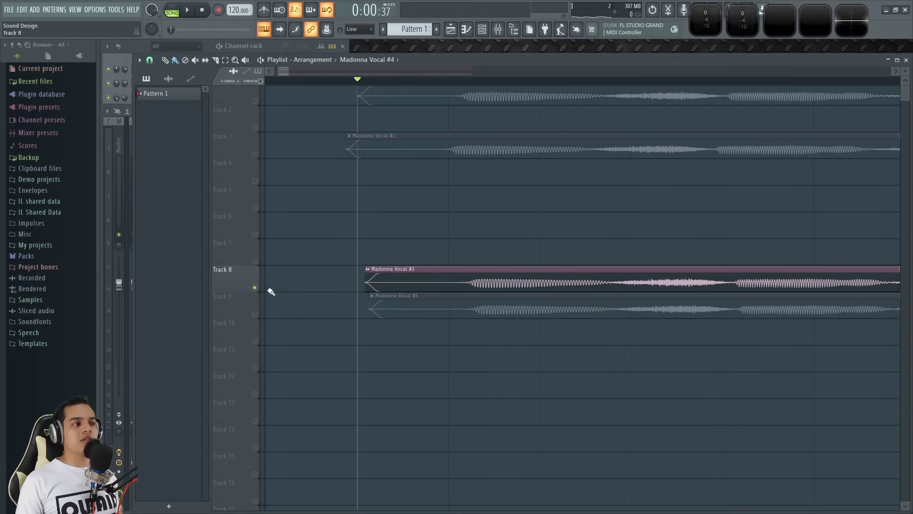
key("space")
key("space")
right_click(255, 315)
key("space")
key("space")
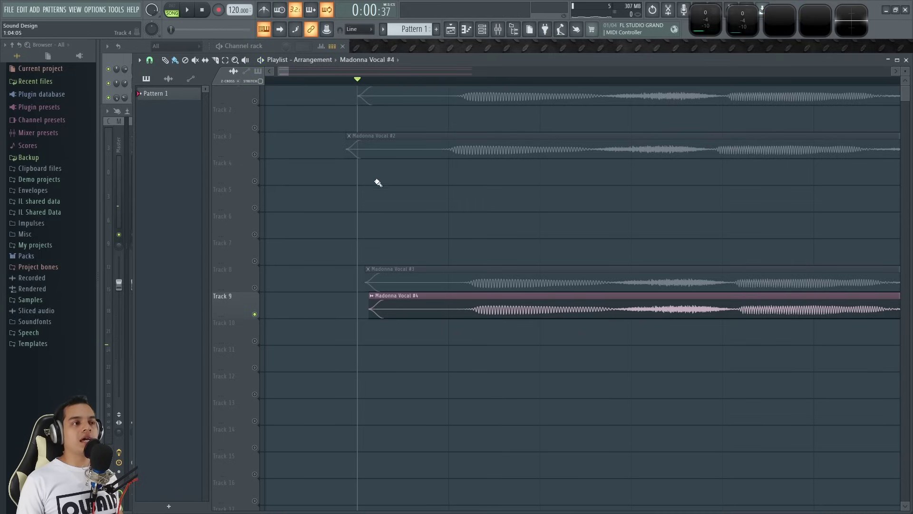
- Add another unique copy of Madonna Vocal #2 on the empty Track 4 with a small timing offset and open its channel settings
left_click(379, 144)
left_click(350, 173)
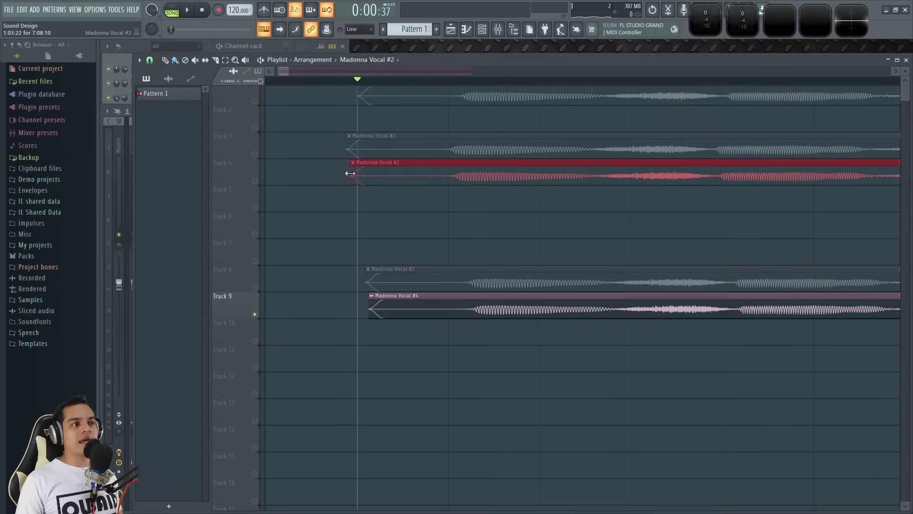
left_click(353, 164)
left_click(384, 233)
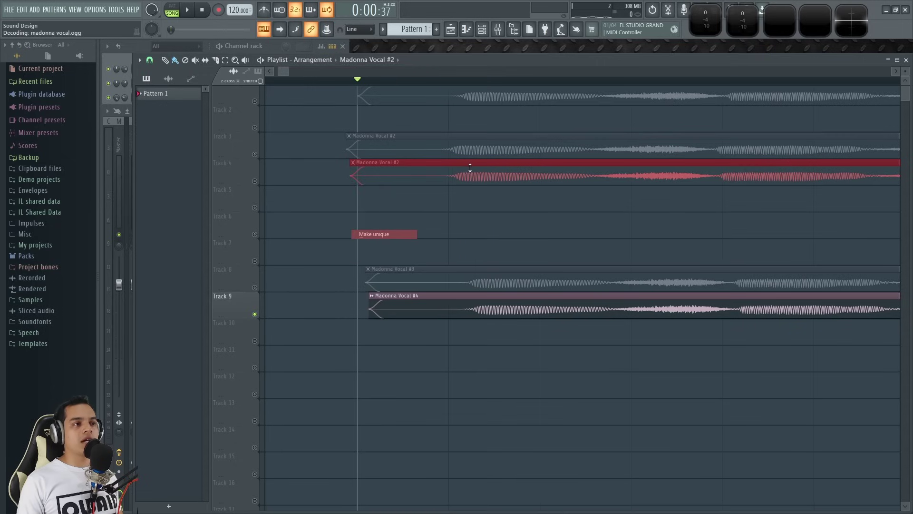
left_click_drag(349, 167, 348, 145)
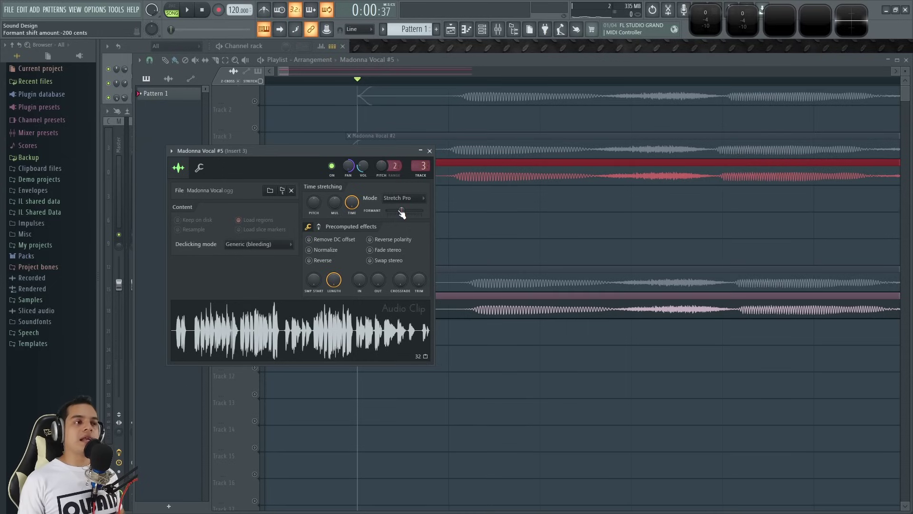
- Lower the time-stretching pitch of Madonna Vocal #5 and play the clip soloed on Track 4
left_click(199, 167)
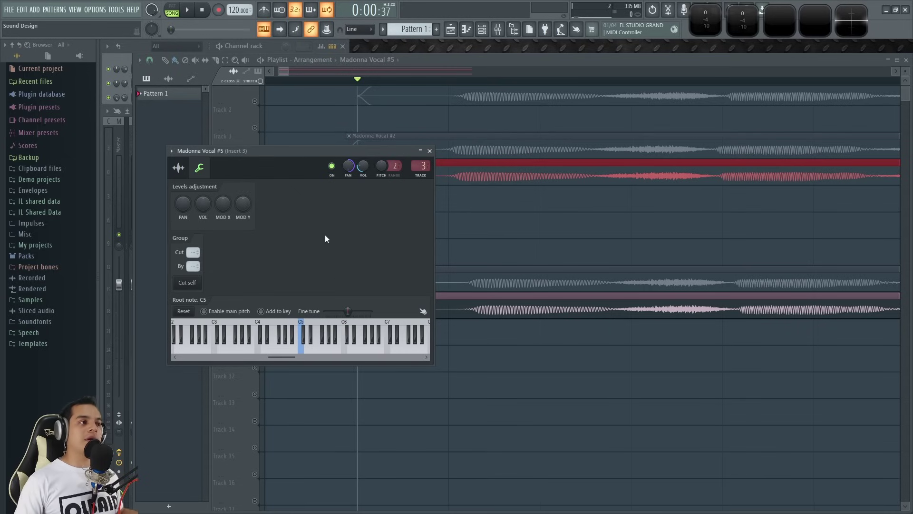
left_click(185, 170)
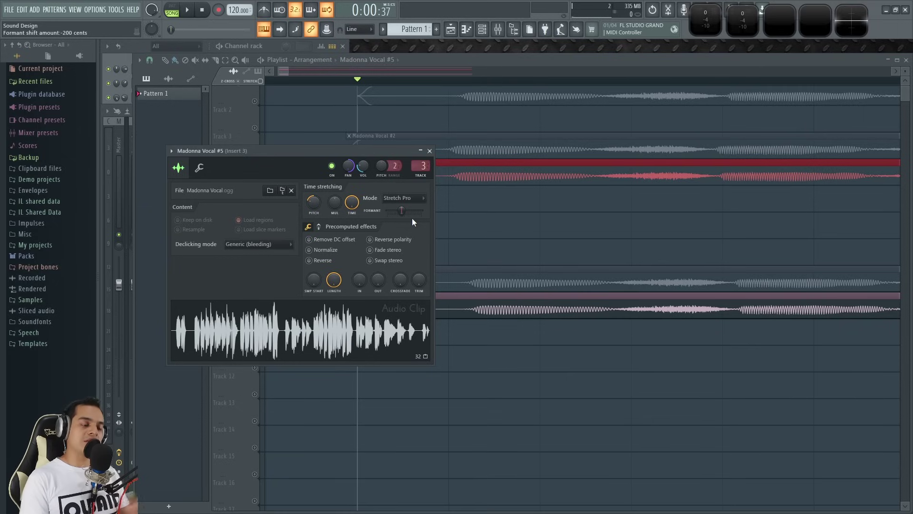
key("space")
key("space")
left_click(429, 150)
left_click(391, 176)
key("space")
- Set the formant shift of Madonna Vocal #5 to -500 cents during playback, closing its settings when done
double_click(465, 173)
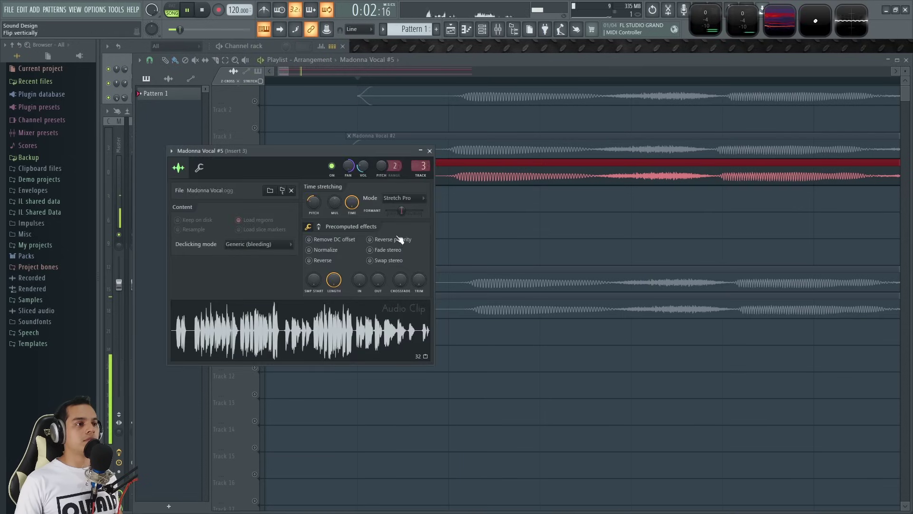
left_click_drag(402, 210, 402, 215)
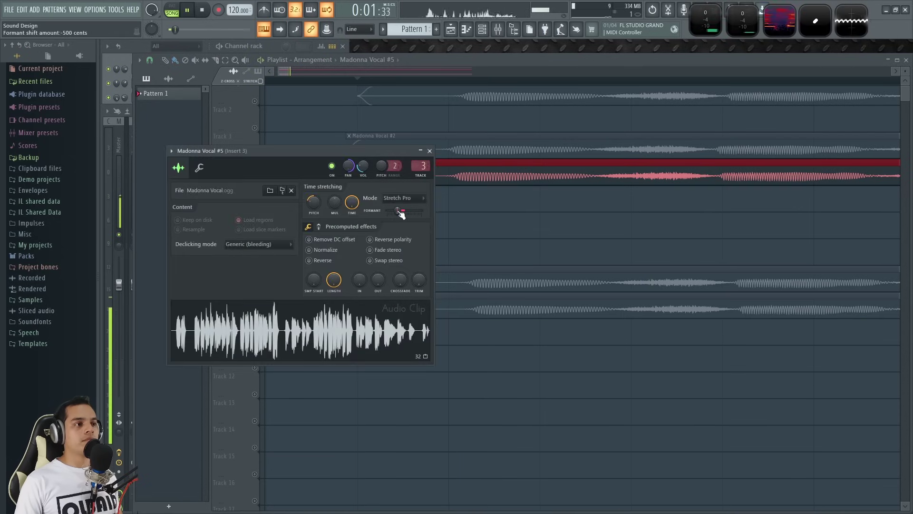
left_click(430, 150)
key("space")
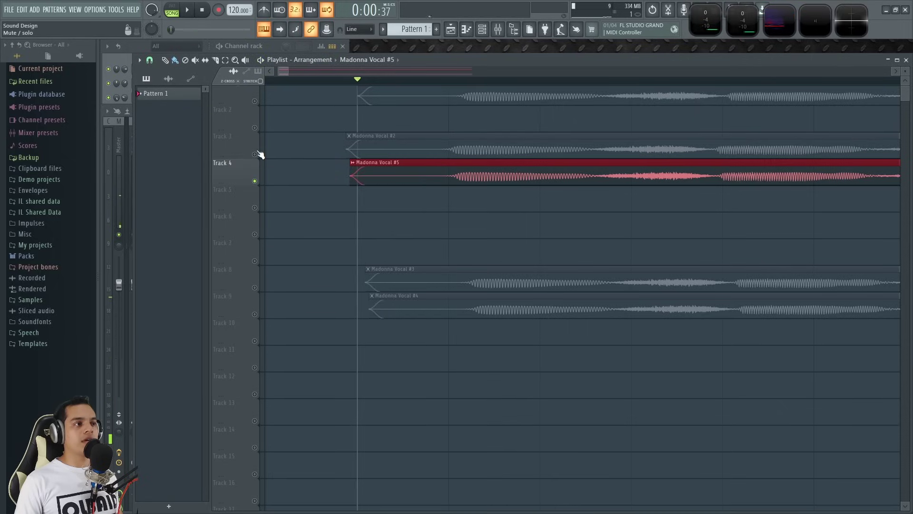
- Play Madonna Vocal #2 alone on Track 3, and bring in Madonna Vocal #5 on Track 4 to hear both together
left_click(257, 154)
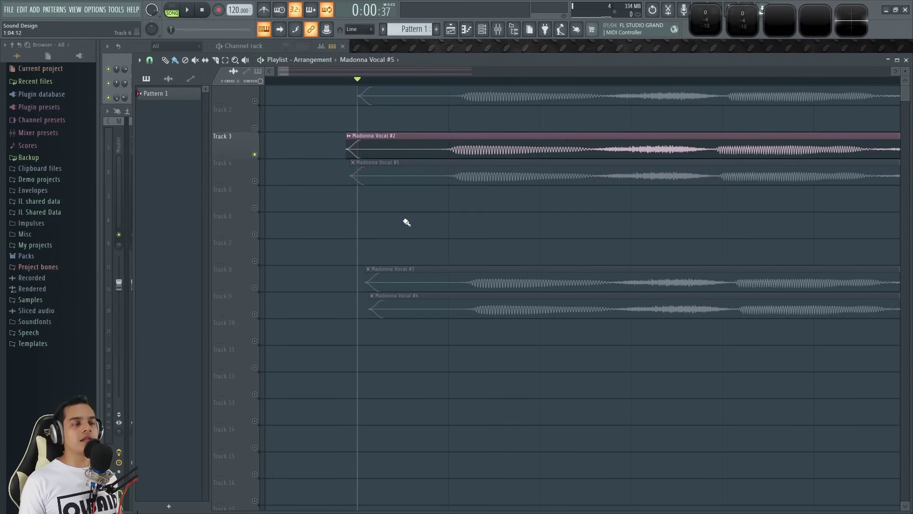
key("space")
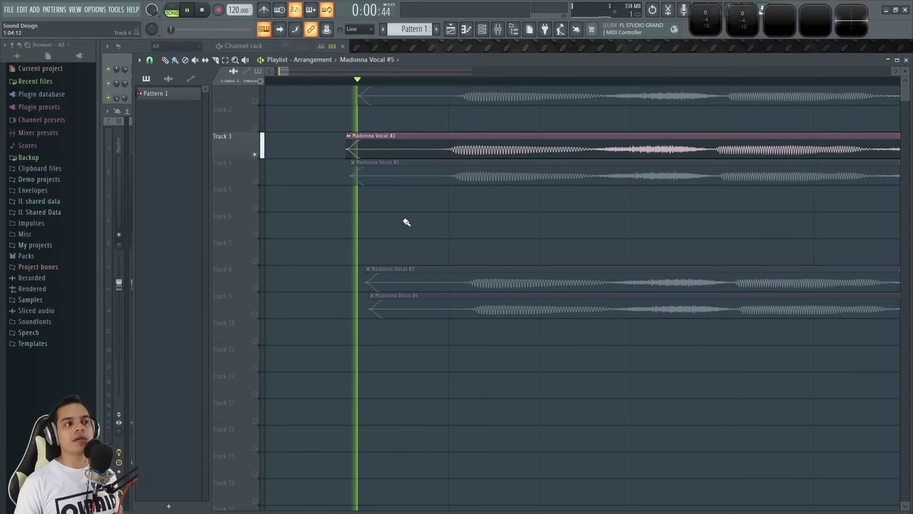
left_click(255, 180)
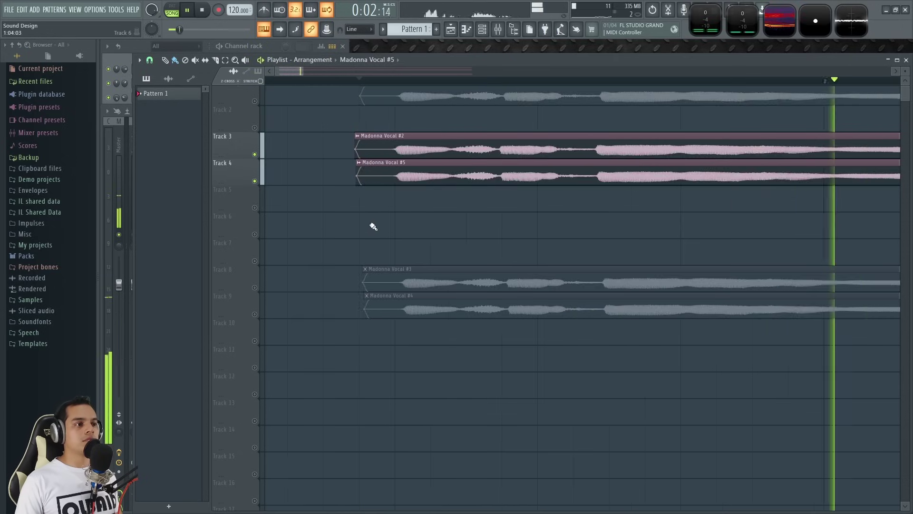
scroll(373, 226, "up", 2)
scroll(366, 224, "up", 1)
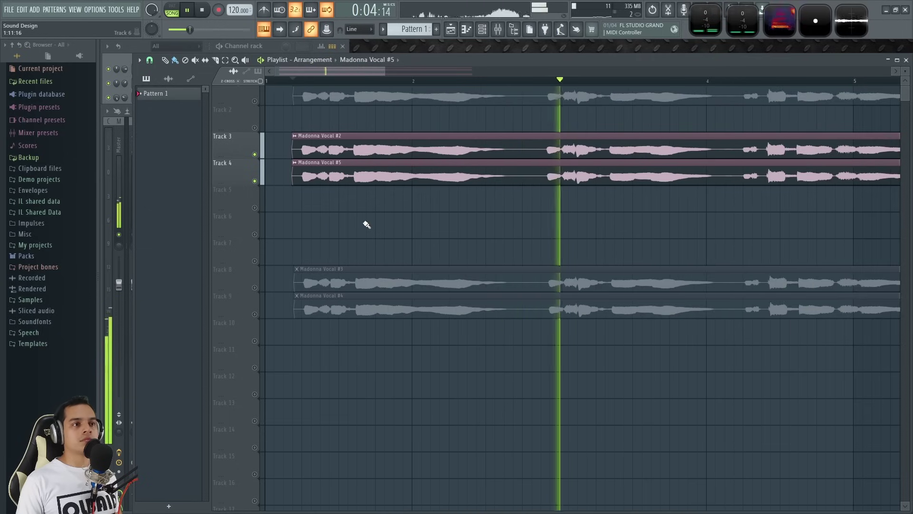
key("space")
- Mute Track 3 and set the channel volume of Madonna Vocal #5 to 20%
left_click(254, 154)
double_click(317, 180)
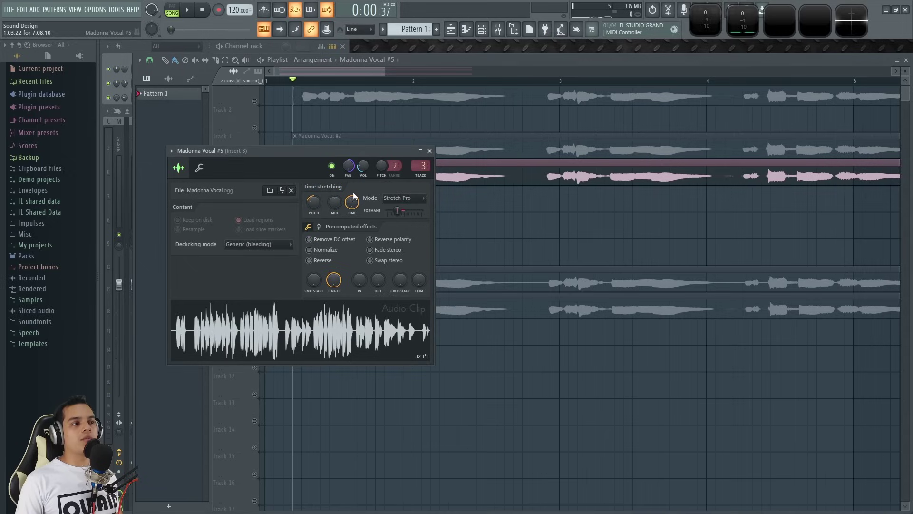
left_click_drag(361, 167, 362, 166)
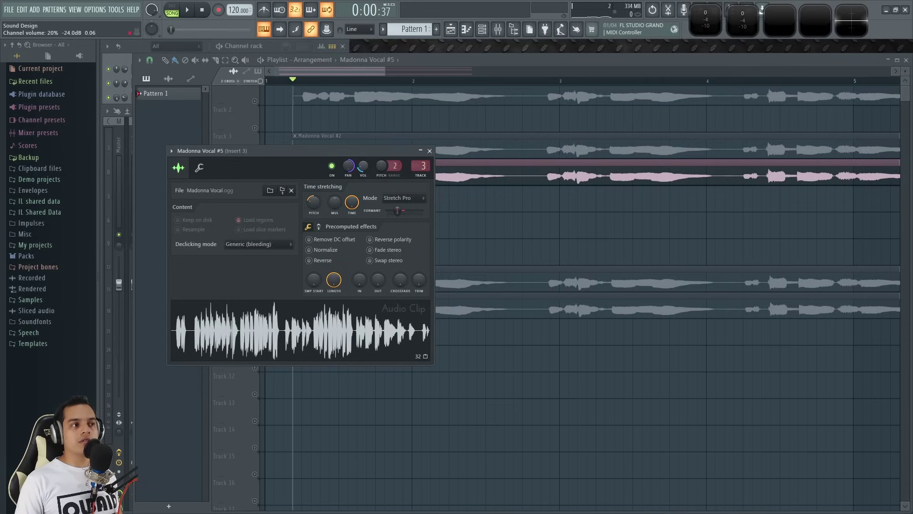
left_click(429, 151)
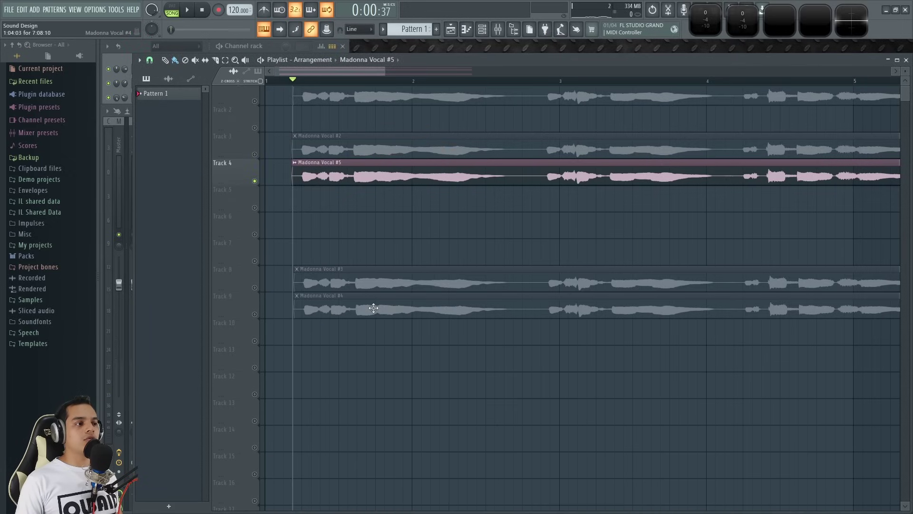
- Play Madonna Vocal #3 soloed on Track 8 and add Madonna Vocal #4 on Track 9 to the playback
right_click(254, 287)
key("space")
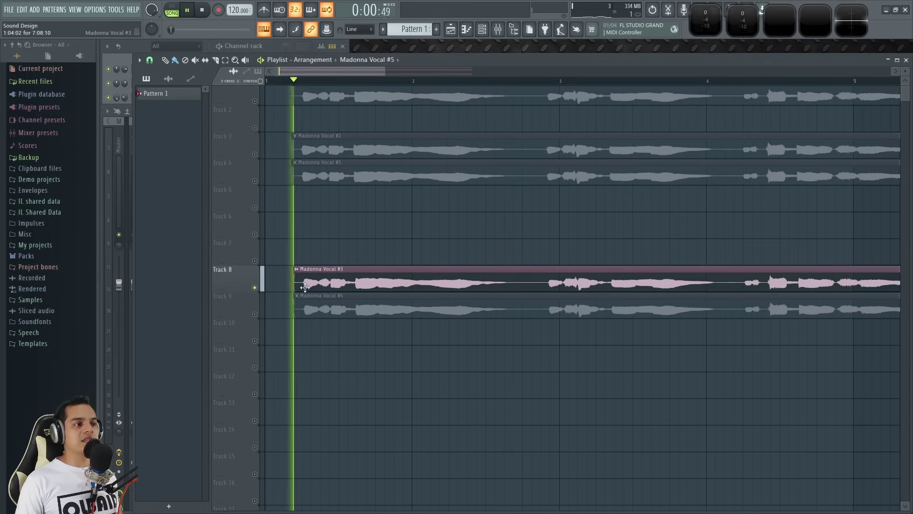
left_click_drag(262, 280, 263, 300)
left_click(255, 288)
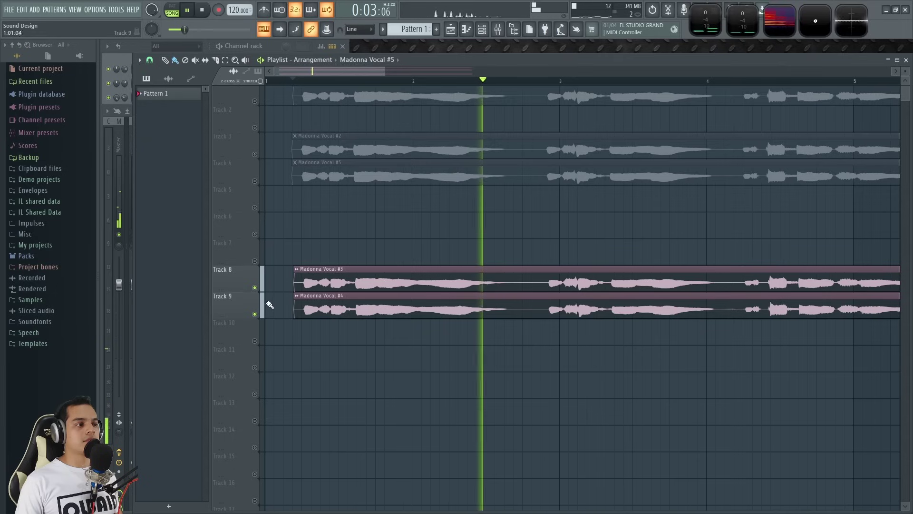
- Solo Track 9 and set the channel volume of Madonna Vocal #4 to 27% while it plays
right_click(255, 314)
key("space")
key("space")
double_click(332, 299)
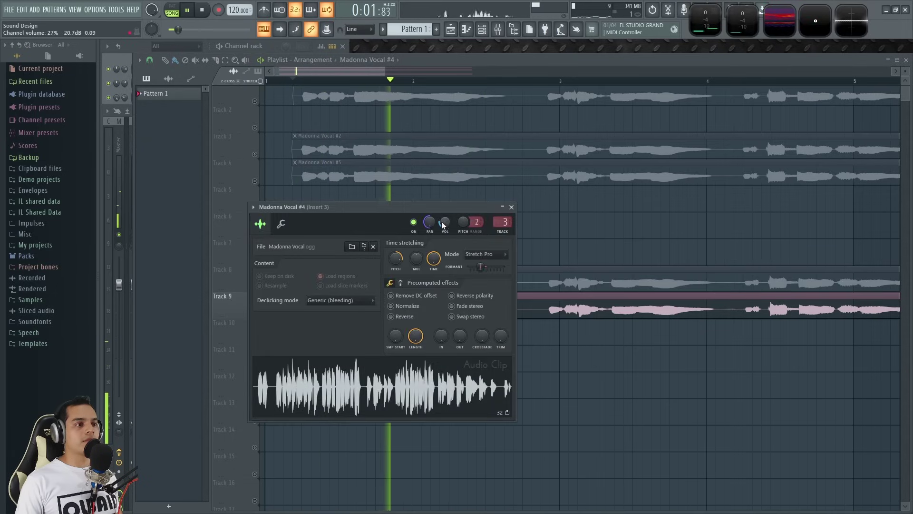
left_click(511, 207)
key("space")
- Re-enable all playlist tracks and play the original vocal together with its four layers
right_click(255, 154)
right_click(255, 154)
scroll(324, 230, "up", 1)
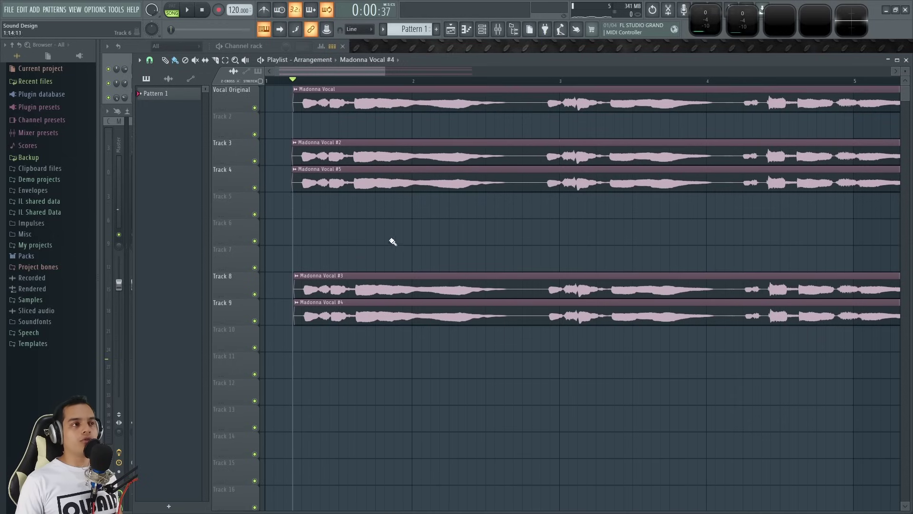
key("space")
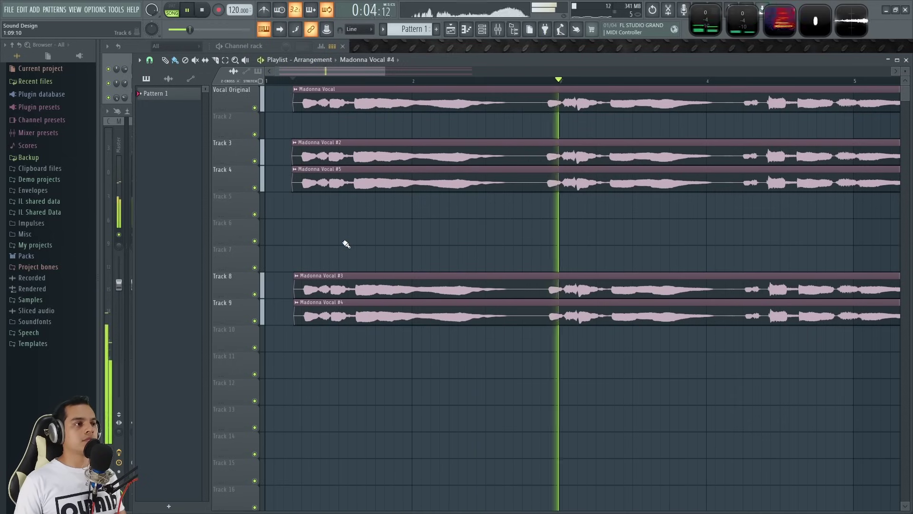
- Rename Track 3 and Track 8, which hold Madonna Vocal #2 and #3, as Doble
double_click(233, 147)
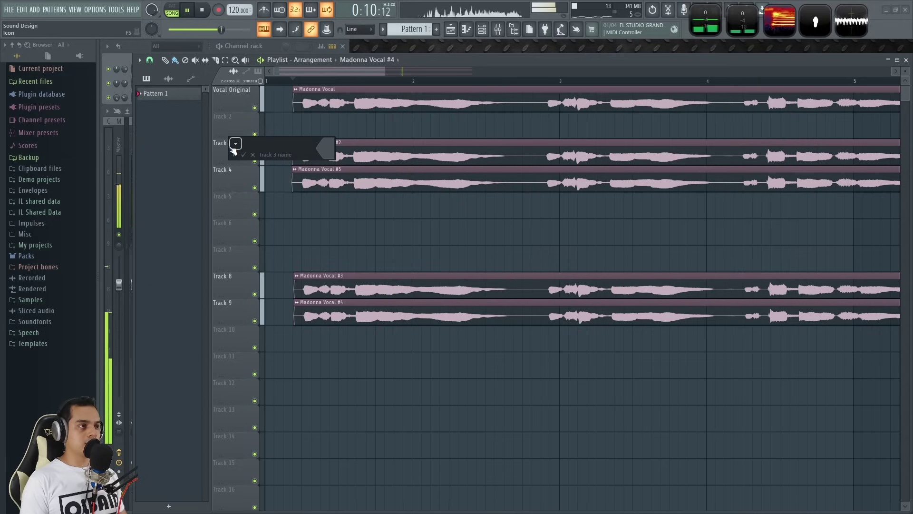
type("Doble")
key("Return")
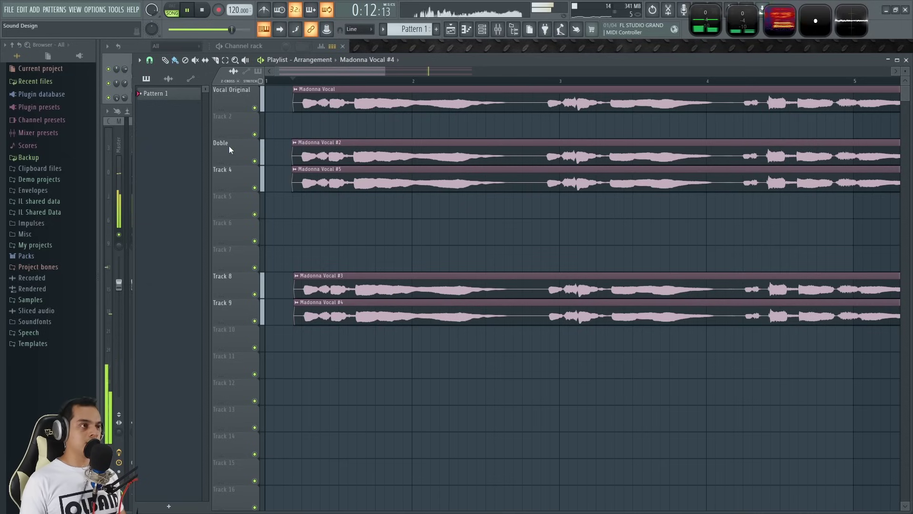
double_click(233, 285)
type("Do")
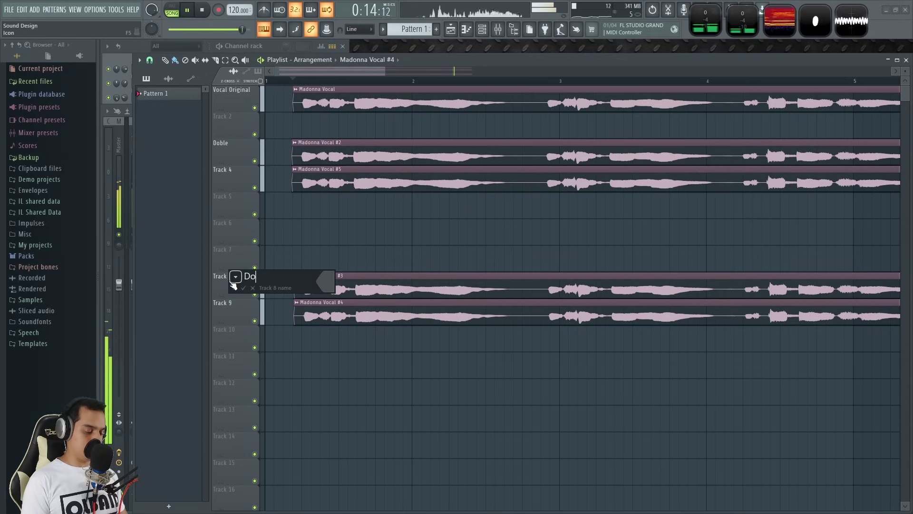
type("ble")
key("Return")
- Rename Track 4, which holds Madonna Vocal #5, as Armonia
double_click(229, 180)
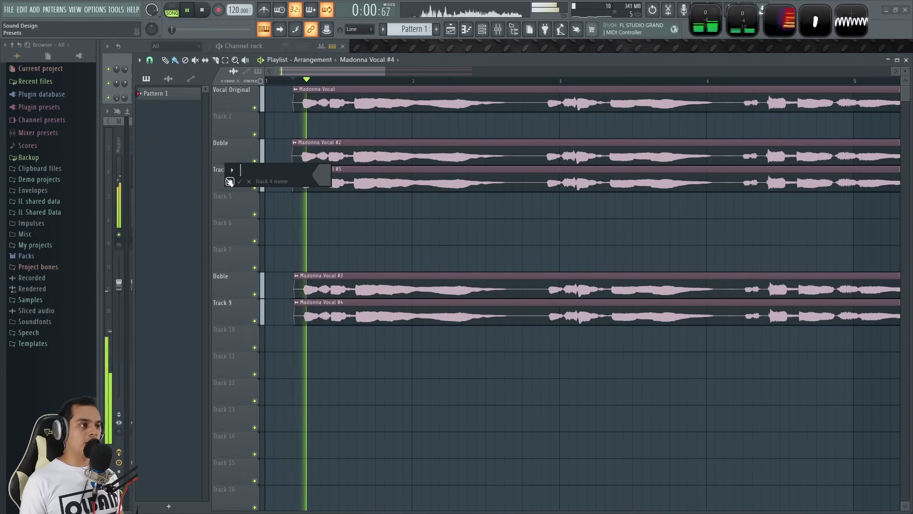
type("Fo")
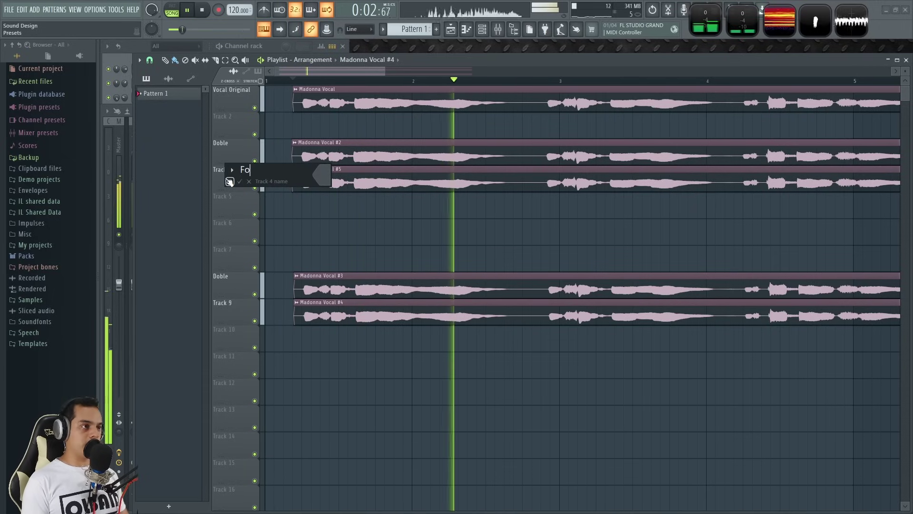
key("BackSpace")
key("BackSpace")
type("Armop")
key("BackSpace")
key("BackSpace")
key("BackSpace")
type(",mp")
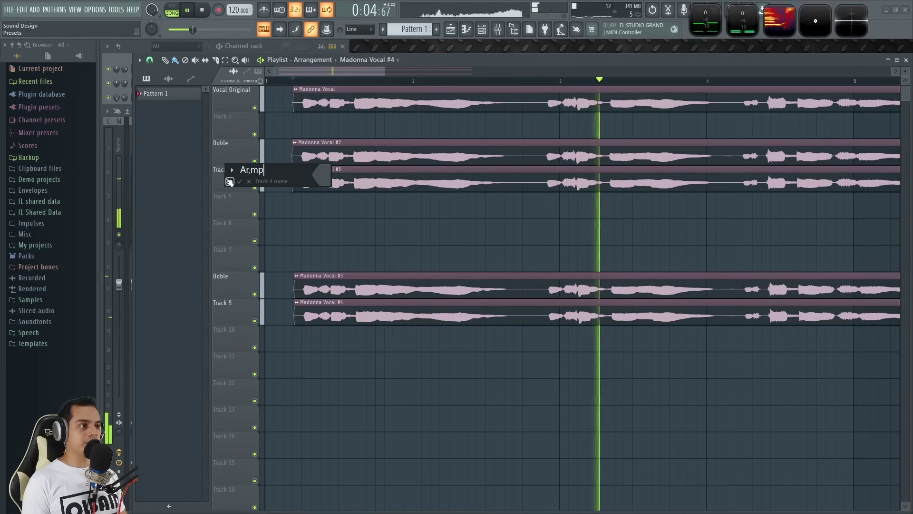
key("BackSpace")
key("BackSpace")
key("BackSpace")
type("monia")
key("Return")
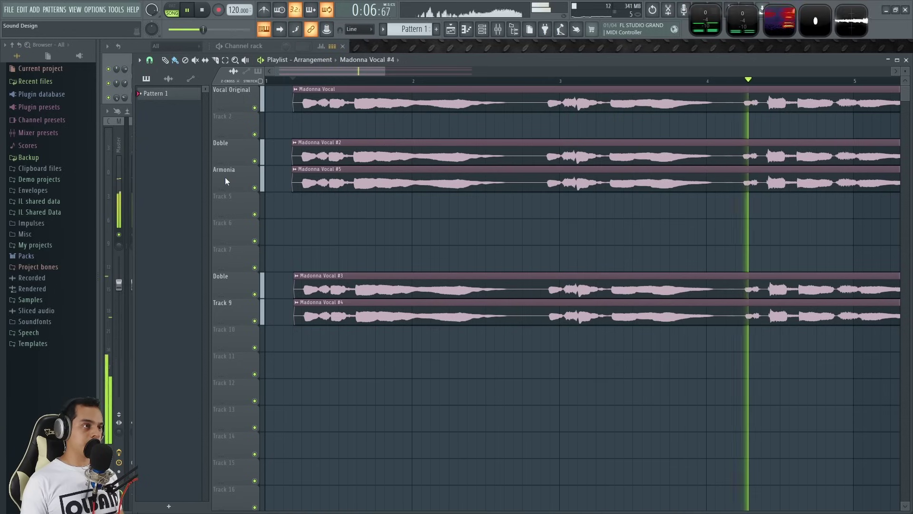
- Solo Track 9 to check Madonna Vocal #4, rename the track Armonia, and re-enable all tracks
double_click(233, 315)
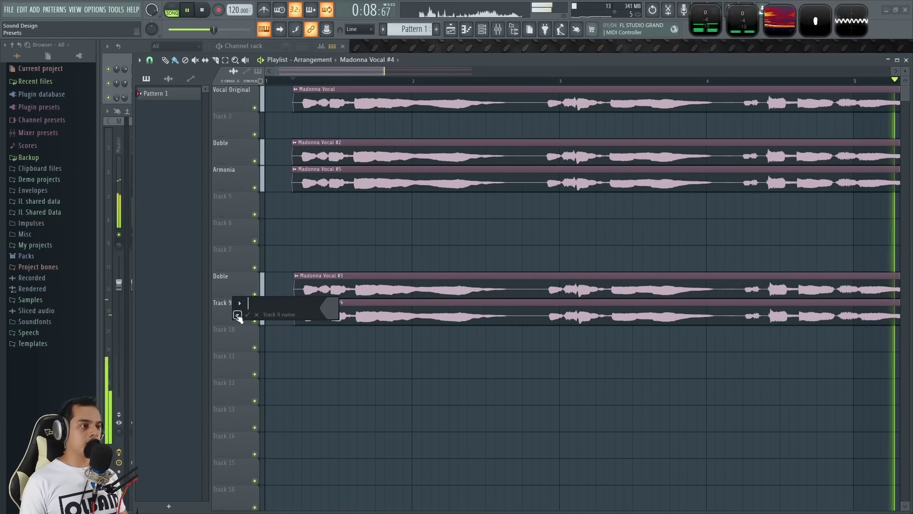
key("Escape")
right_click(254, 294)
right_click(255, 320)
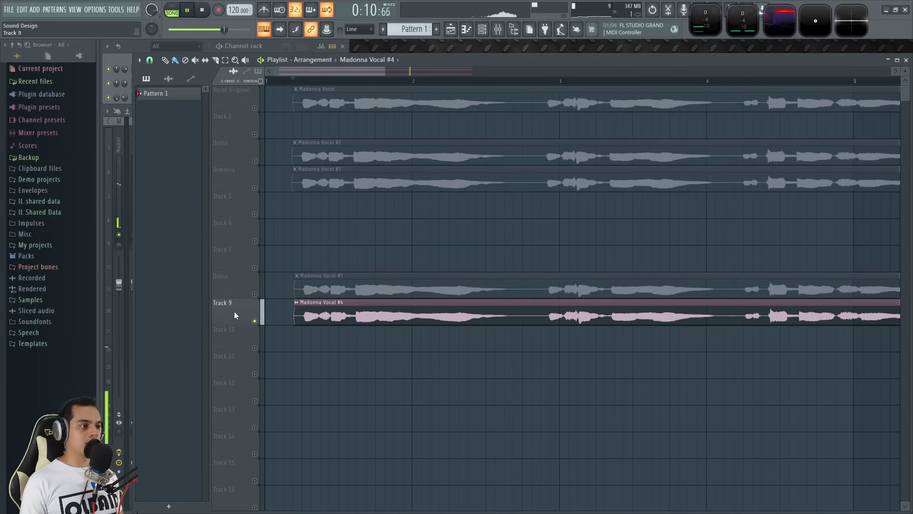
double_click(234, 315)
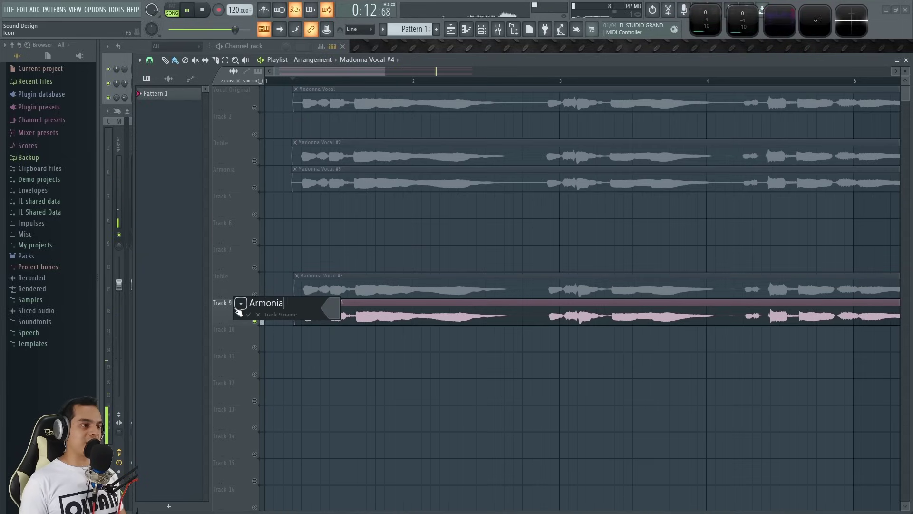
key("Return")
right_click(255, 294)
right_click(254, 294)
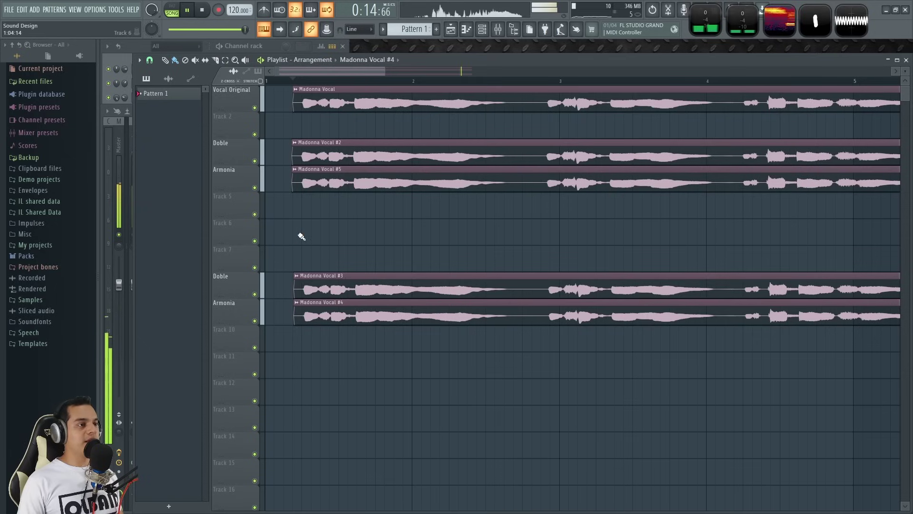
- Move the Doble and Armonia tracks holding Madonna Vocal #3 and #4 up to the sixth and seventh track positions, and play the full arrangement
scroll(300, 235, "up", 1)
scroll(296, 233, "down", 3)
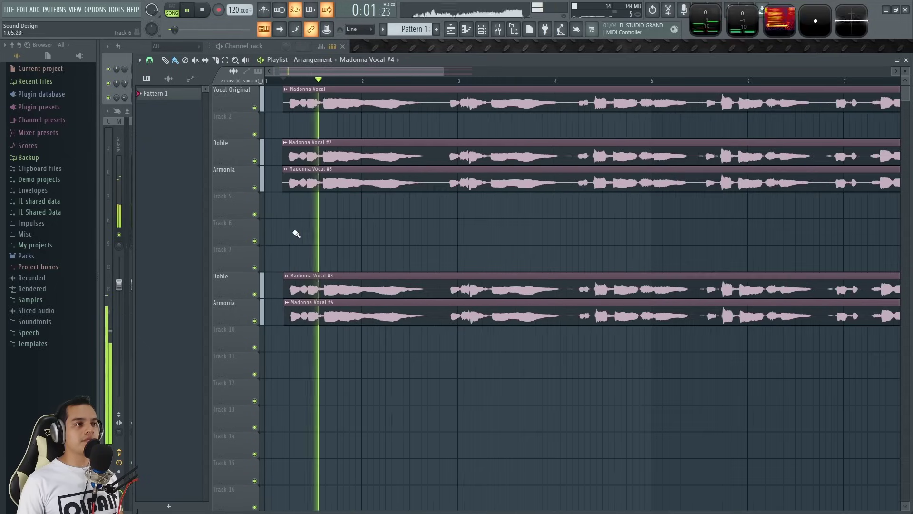
scroll(290, 238, "down", 4)
scroll(279, 245, "up", 3)
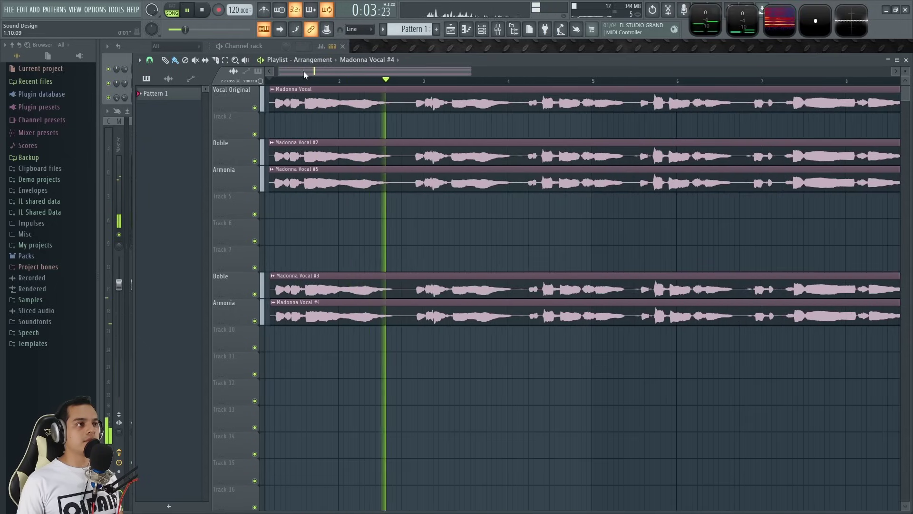
scroll(296, 242, "down", 2)
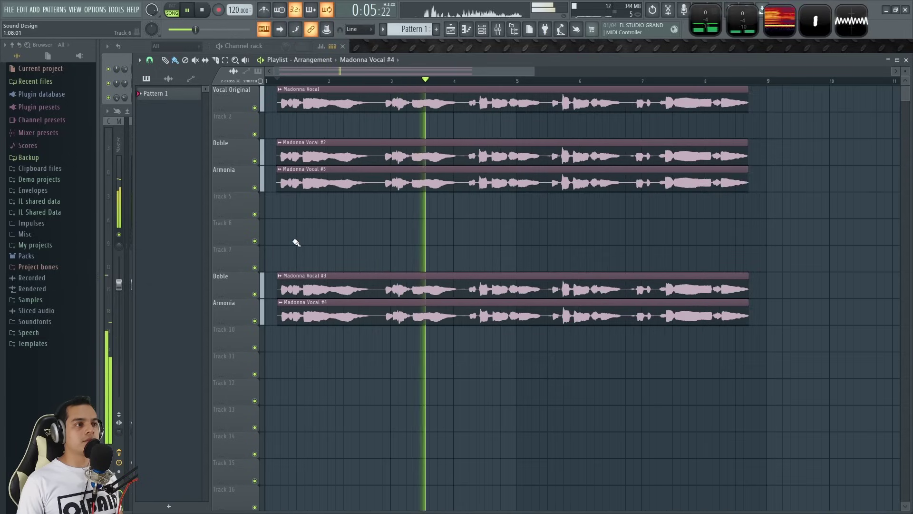
left_click_drag(299, 246, 612, 349)
key("space")
scroll(275, 234, "up", 3)
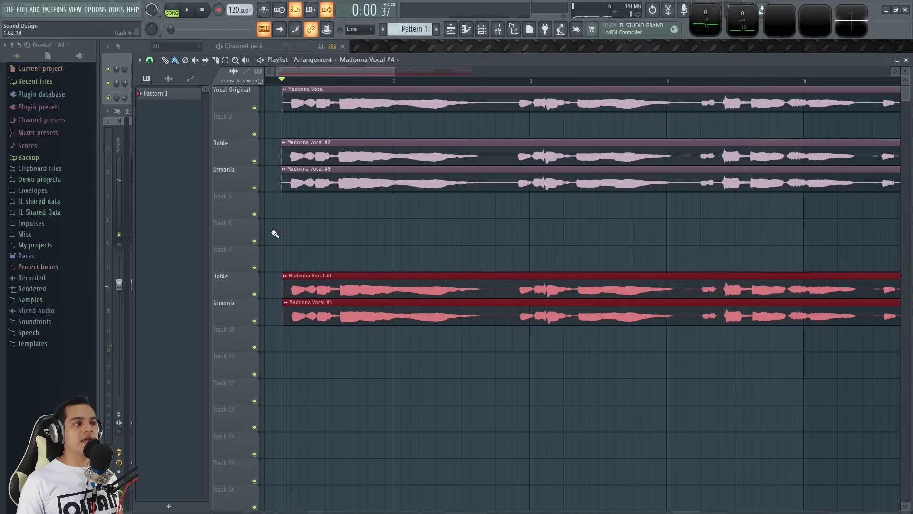
scroll(236, 290, "up", 2)
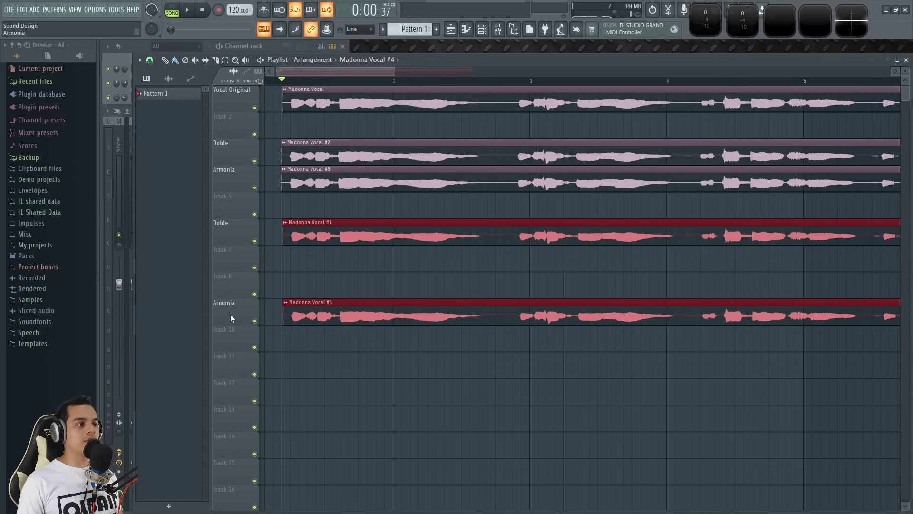
scroll(232, 317, "up", 2)
left_click(326, 302)
key("space")
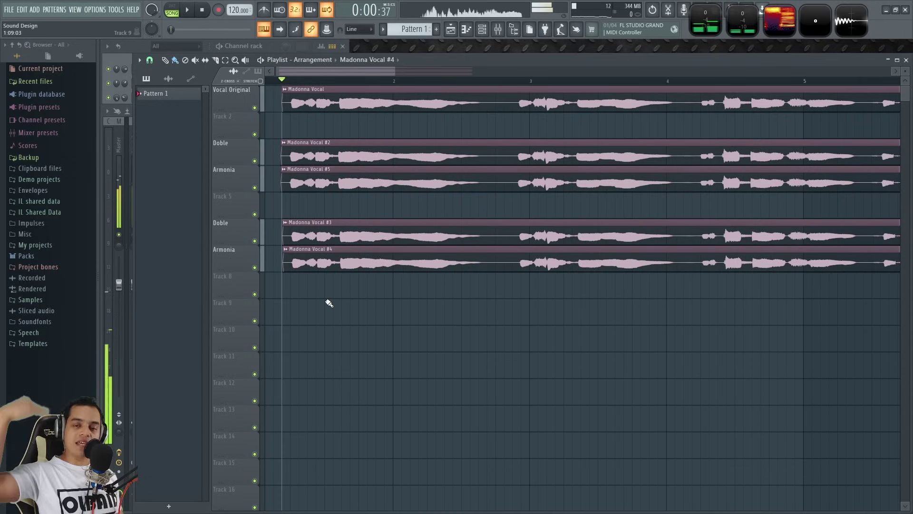
key("space")
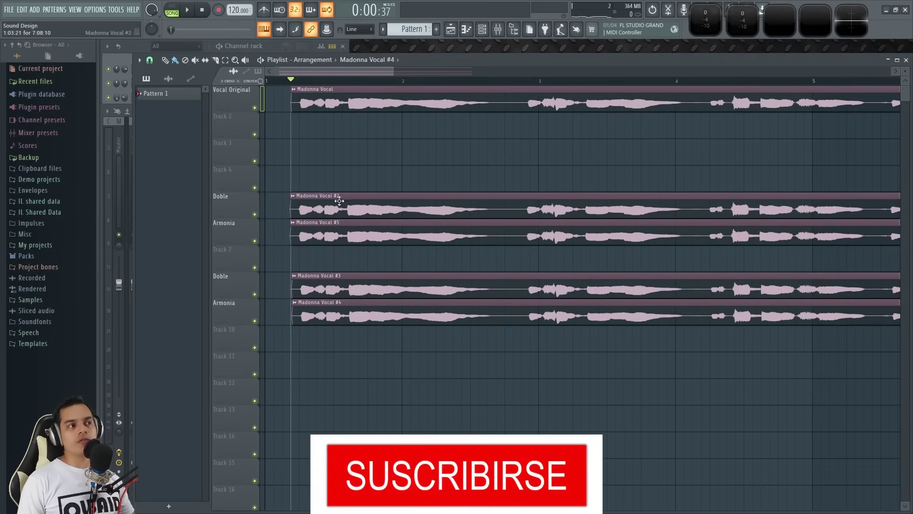
- Shift the Armonia clips slightly against the original vocal: Madonna Vocal #5 later and Madonna Vocal #4 earlier
scroll(327, 202, "up", 4)
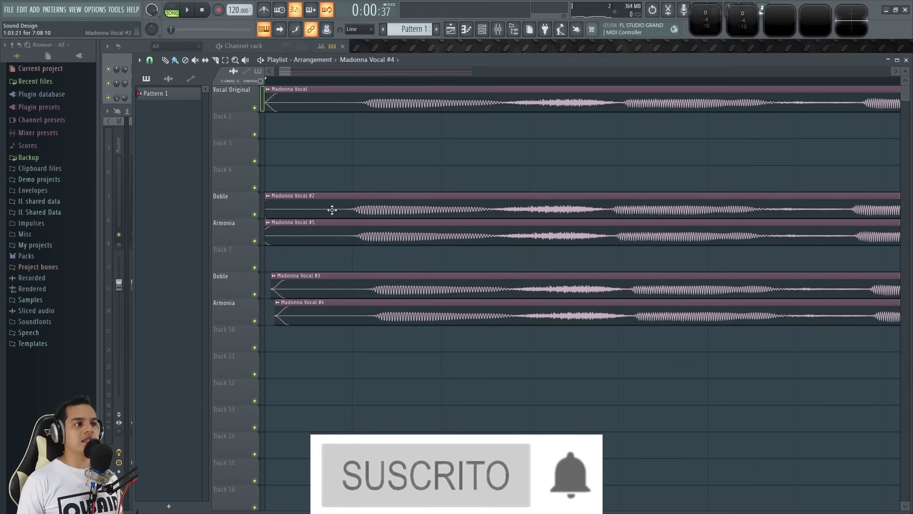
left_click_drag(373, 235, 388, 235)
left_click_drag(377, 316, 363, 316)
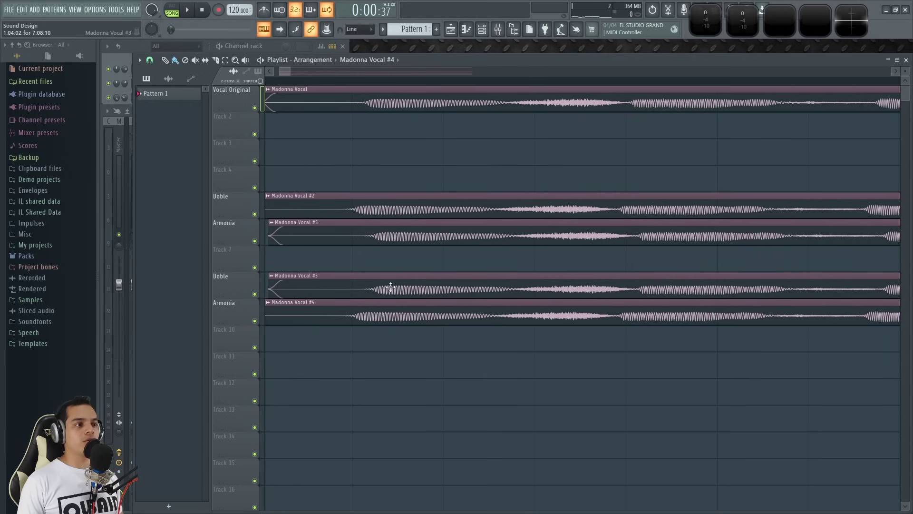
scroll(440, 345, "down", 3)
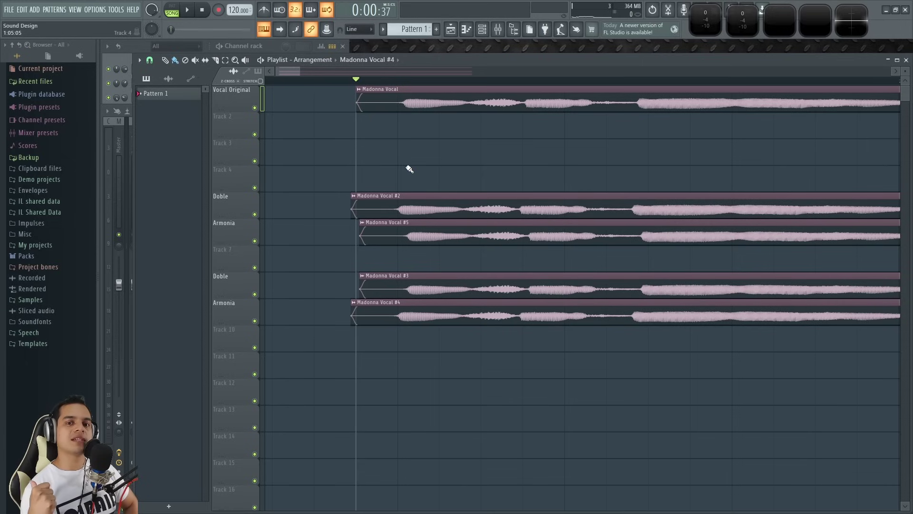
- Copy the original Madonna Vocal clip onto Track 2 at the same start position and make the copy unique
left_click(380, 101)
left_click(359, 126)
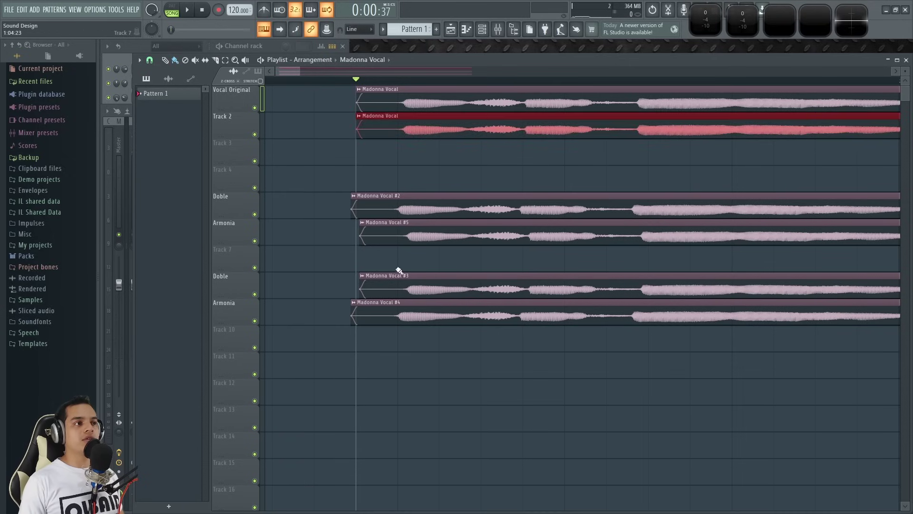
left_click(394, 153, "ctrl")
left_click_drag(401, 155, 354, 138)
left_click(309, 119)
left_click(333, 188)
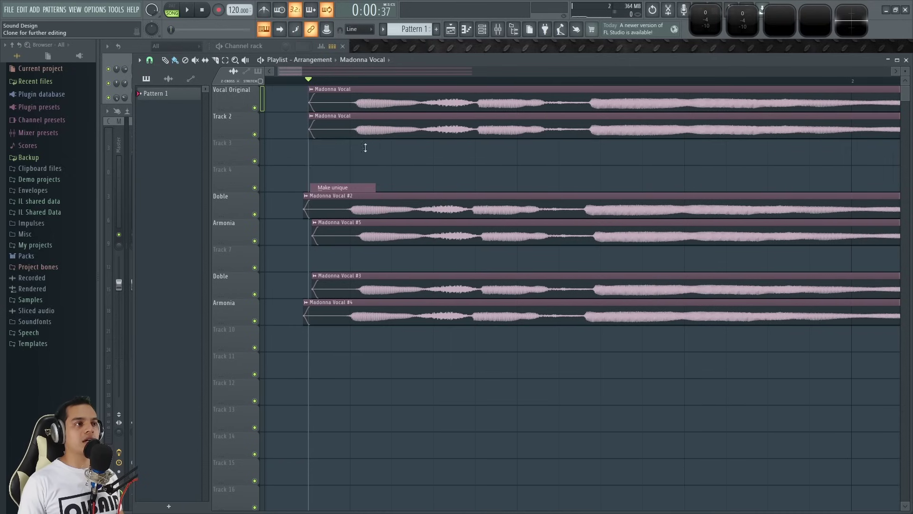
- Rename Track 2 as EQ LR
double_click(230, 129)
type("EQ L")
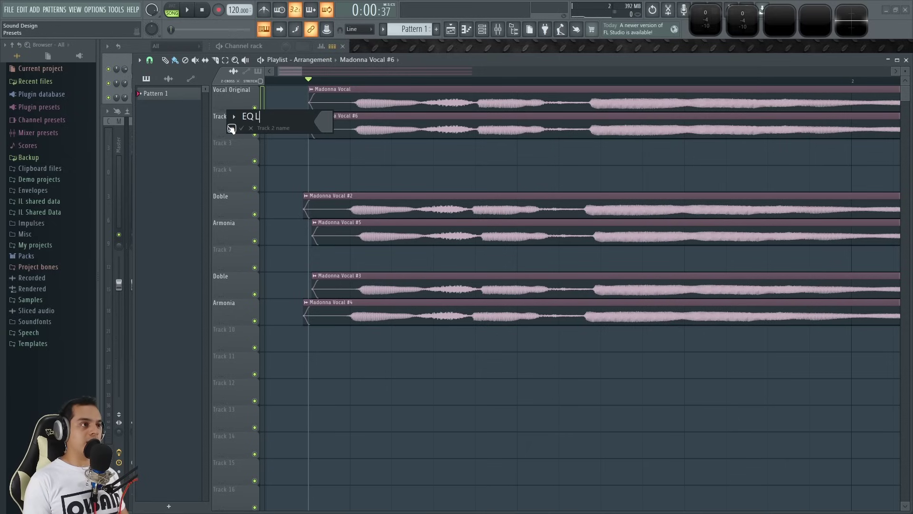
type("R")
key("Return")
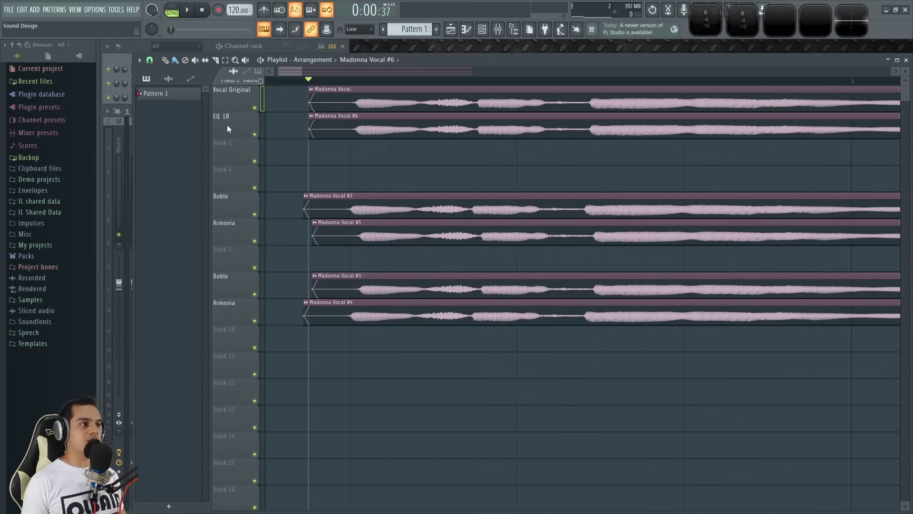
- Route the Madonna Vocal #6 channel to its own mixer track, number 4
double_click(351, 126)
left_click(437, 191)
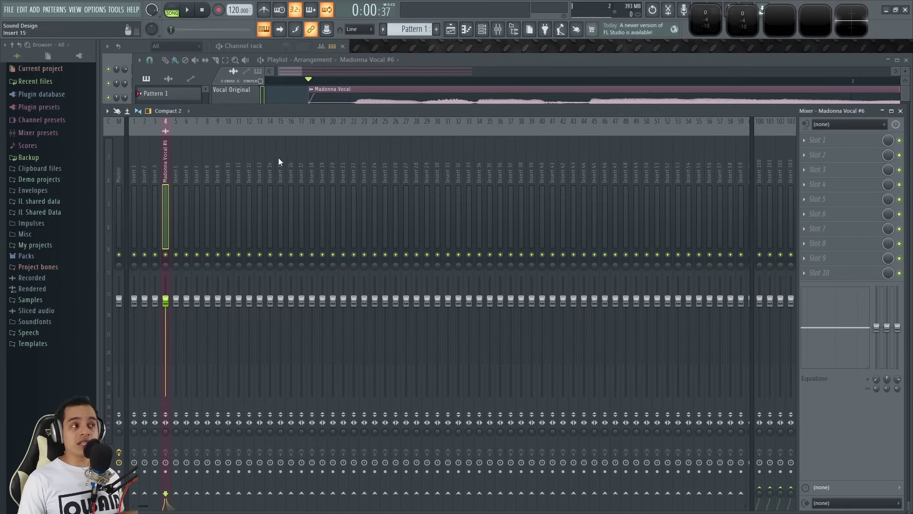
left_click(424, 61)
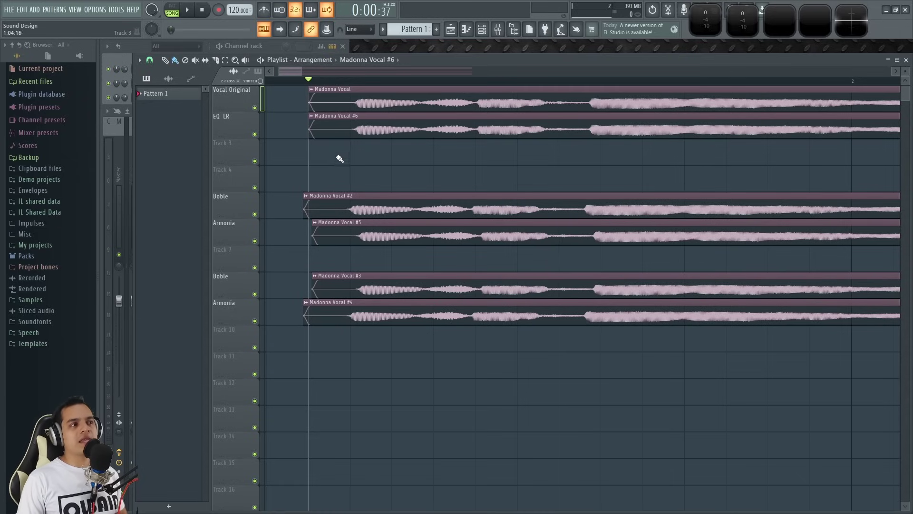
- Copy the Madonna Vocal #6 clip onto Track 3 at the same start position and make the copy unique
left_click(312, 150)
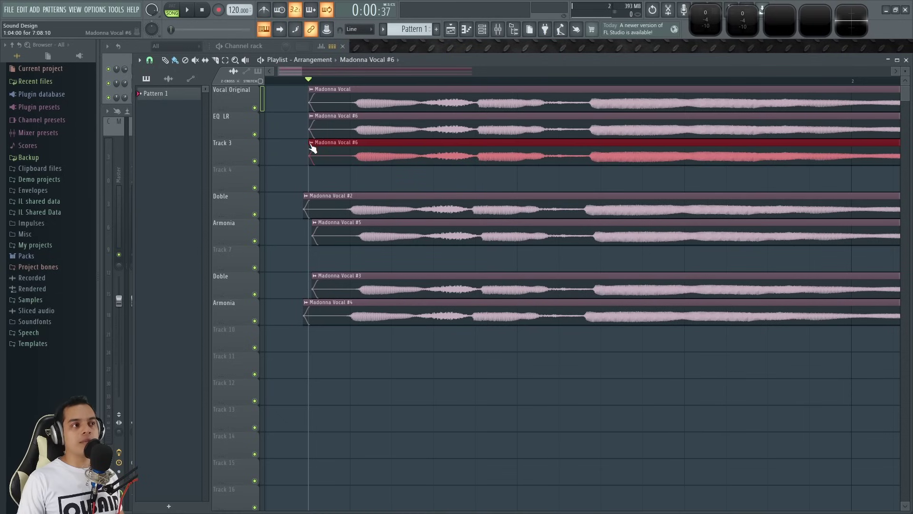
left_click(311, 143)
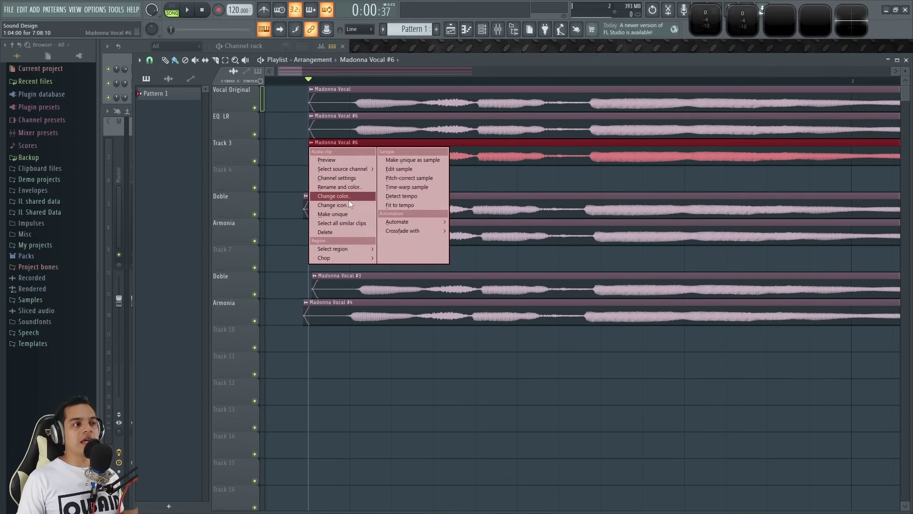
left_click(352, 216)
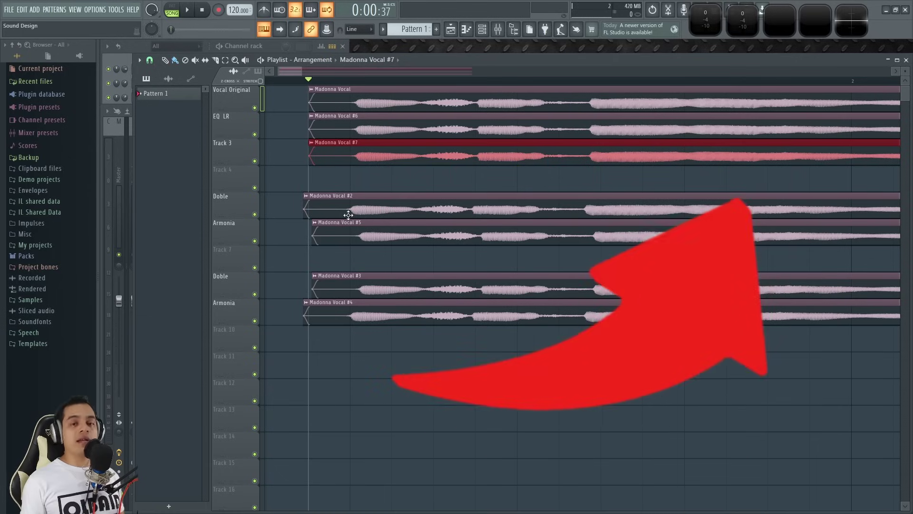
left_click(354, 180)
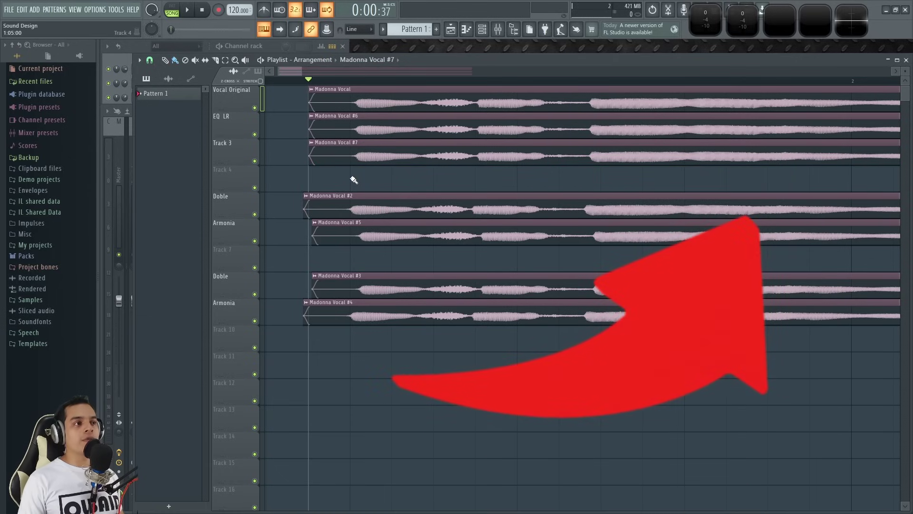
- Leave only the EQ LR track and Track 3 enabled, and route the Madonna Vocal #7 channel to mixer track 5
right_click(255, 135)
left_click(255, 161)
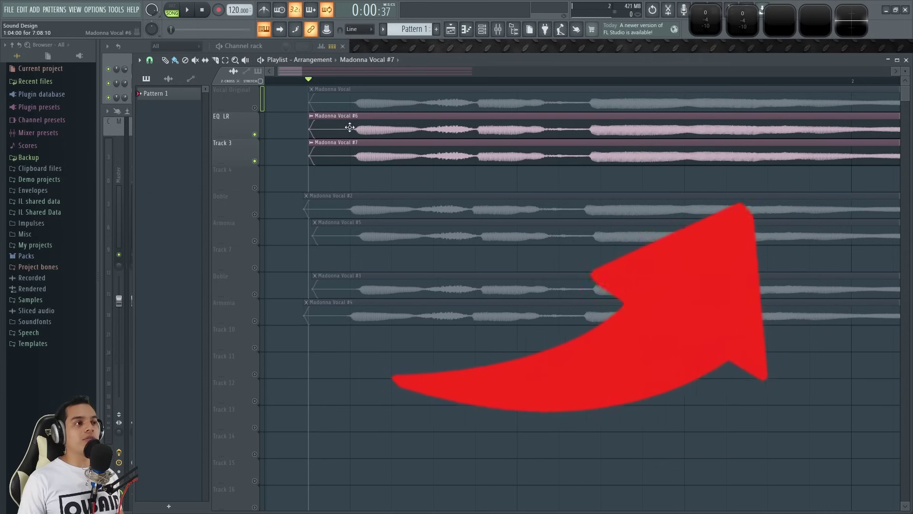
double_click(371, 148)
scroll(447, 191, "up", 1)
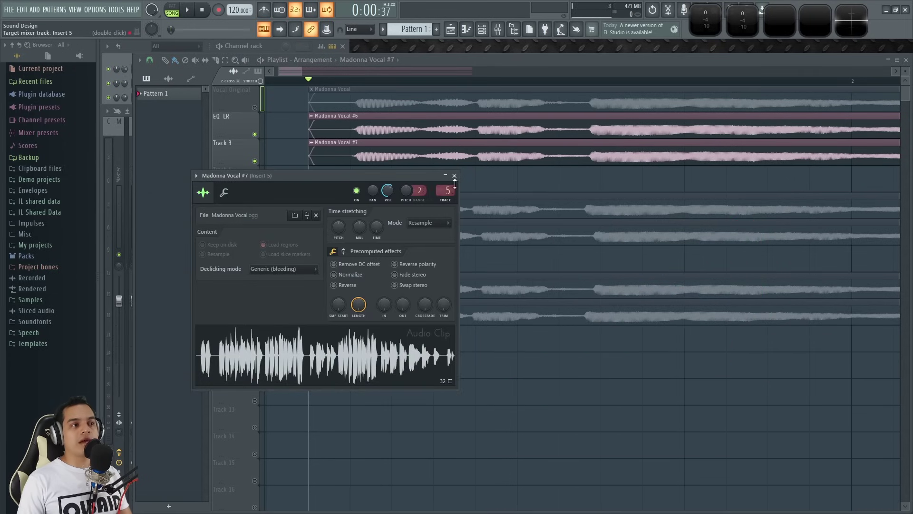
left_click(455, 176)
key("F9")
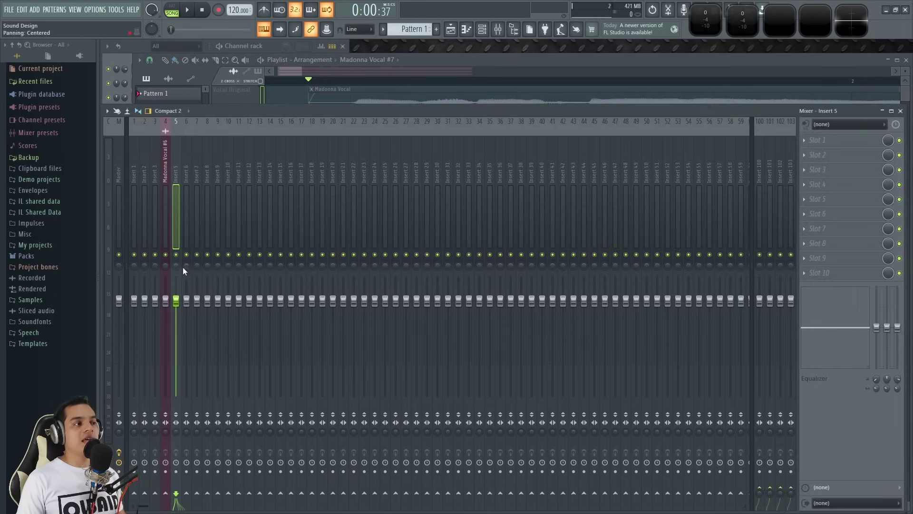
left_click(438, 82)
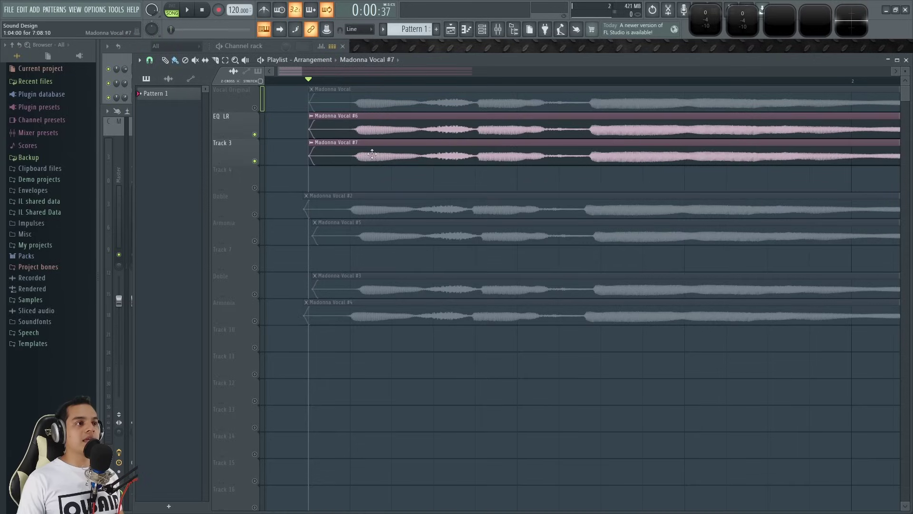
- Pan the Madonna Vocal #6 channel to the left and the Madonna Vocal #7 channel to the right
double_click(377, 137)
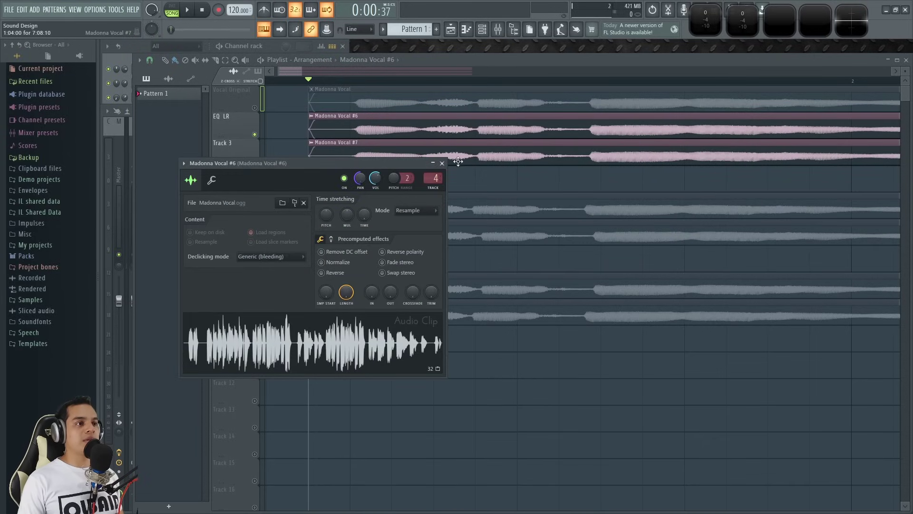
double_click(465, 142)
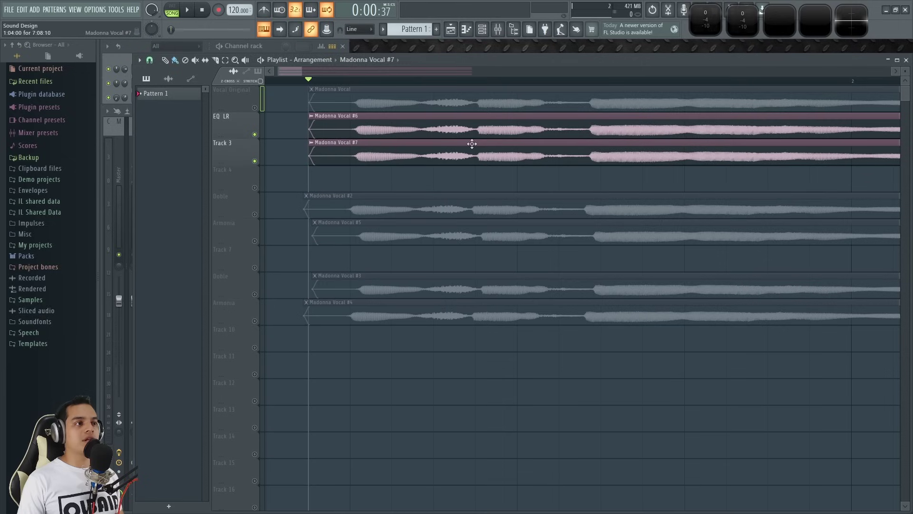
left_click(426, 61)
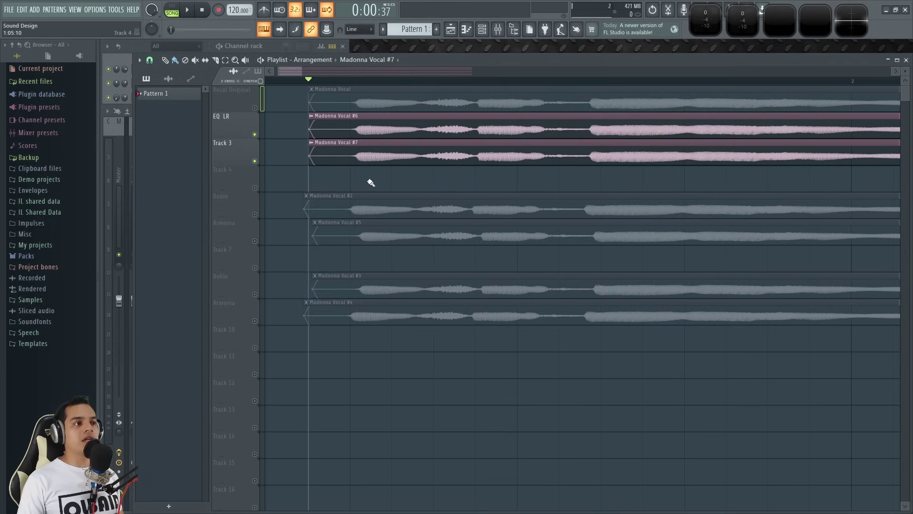
- Offset the new clips in time, with Madonna Vocal #6 slightly ahead of the original vocal and Madonna Vocal #7 slightly behind it
scroll(377, 175, "up", 2)
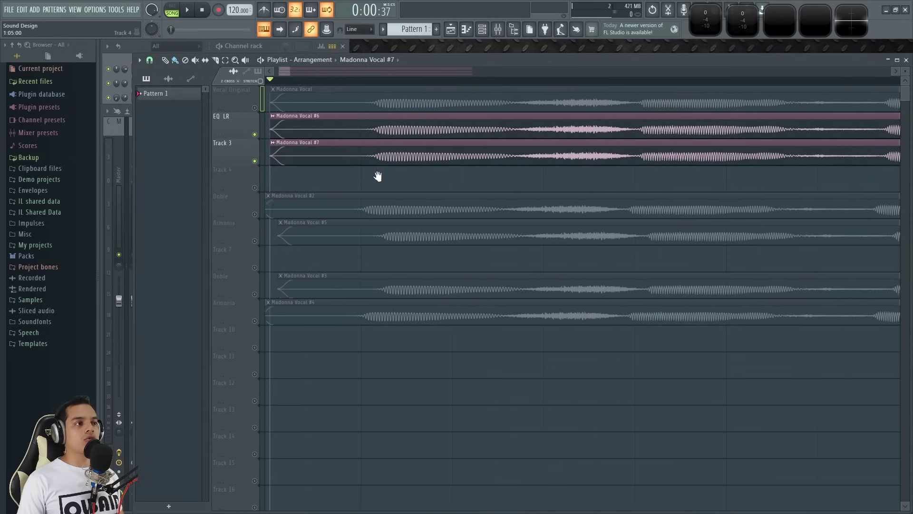
mouse_move(444, 123)
left_mouse_down()
mouse_move(437, 124)
mouse_move(451, 147)
mouse_move(444, 133)
left_mouse_up()
scroll(418, 180, "up", 3)
key("F9")
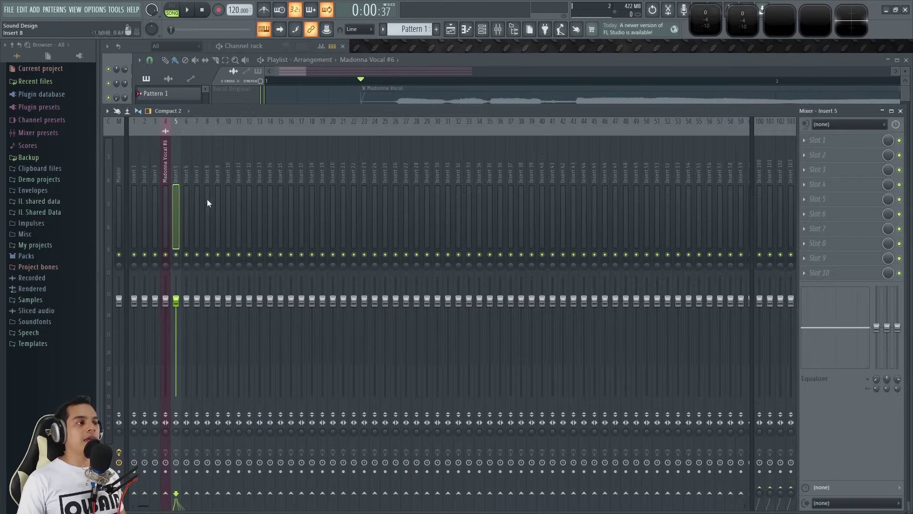
key("F9")
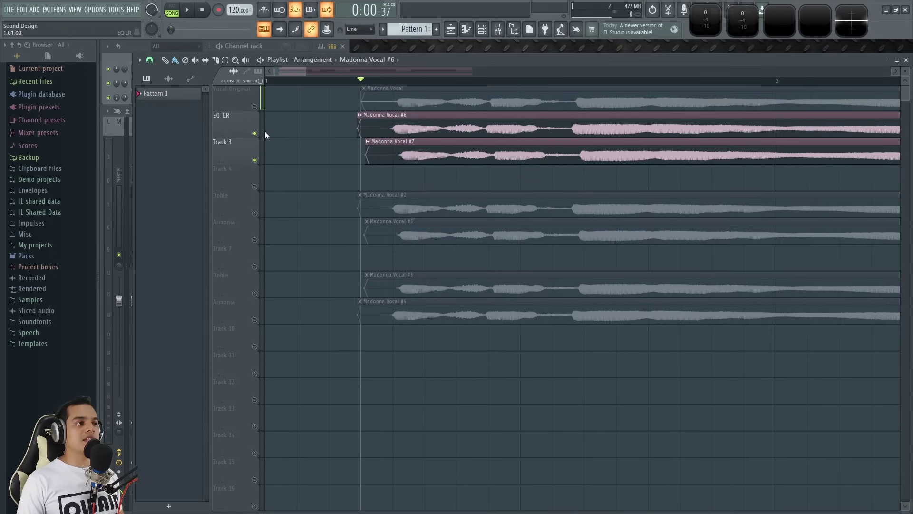
- Play the EQ LR track and Track 3 separately in solo to compare the two panned copies
left_click(264, 150)
key("space")
key("space")
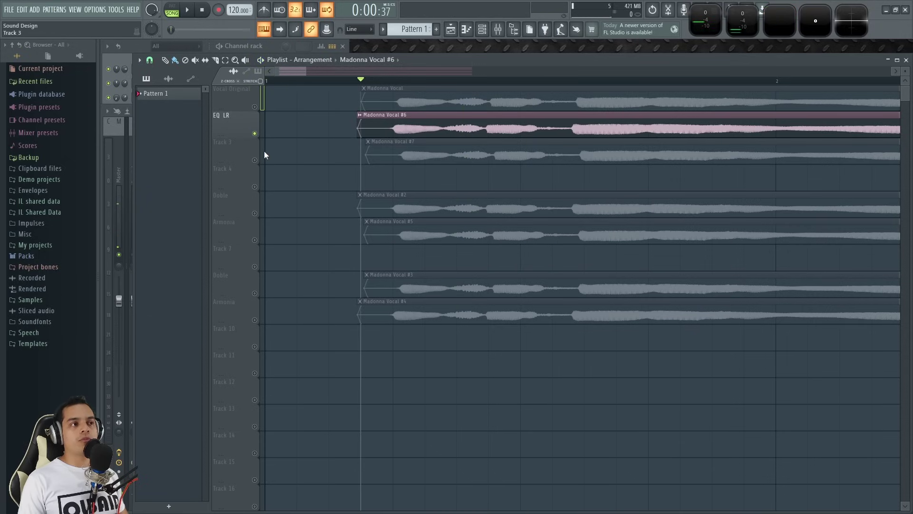
right_click(256, 160)
key("space")
key("space")
- Load Fruity Parametric EQ 2 in the first effect slot of mixer track 4 and detach its window
key("F9")
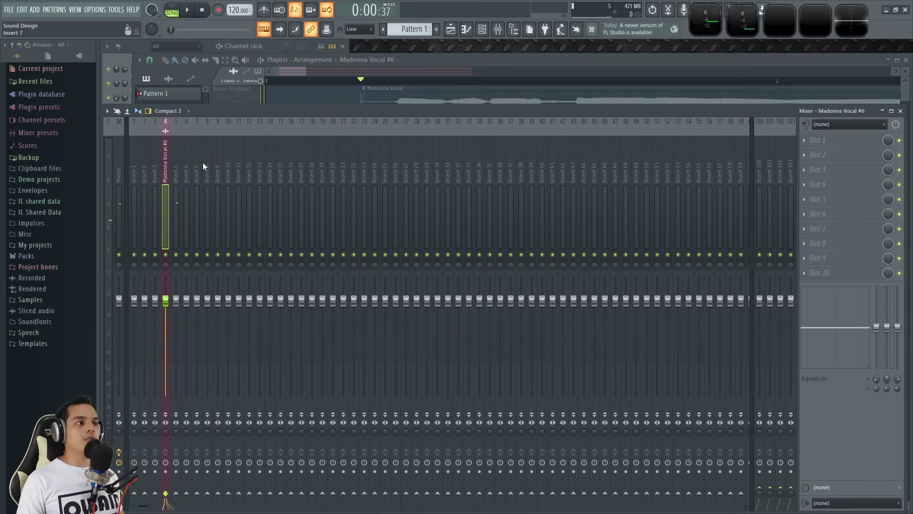
left_click(810, 149)
left_click(662, 373)
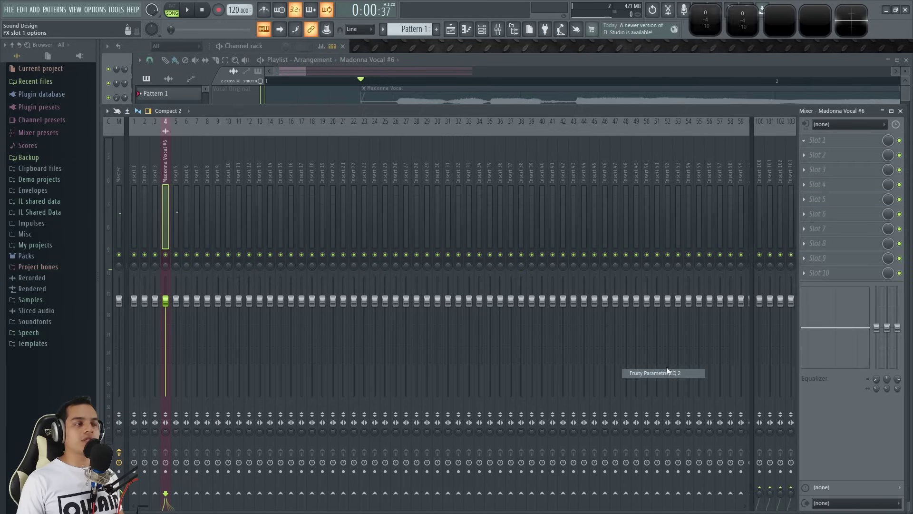
left_click(135, 114)
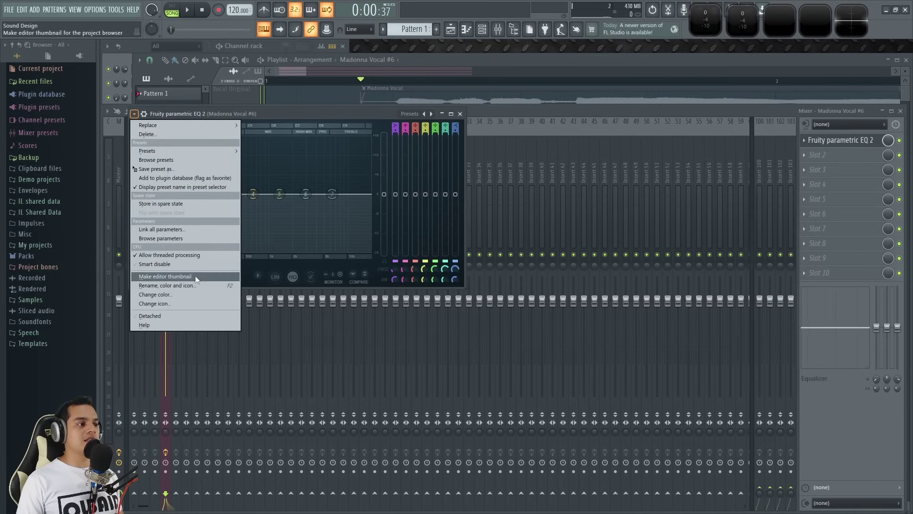
left_click(151, 316)
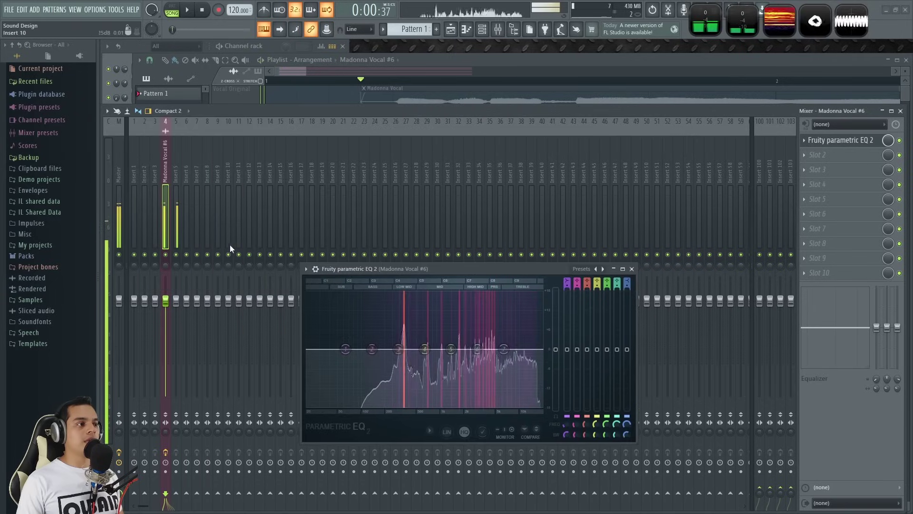
- Check the mixer routing and panning of the Madonna Vocal #7 channel
left_click(176, 180)
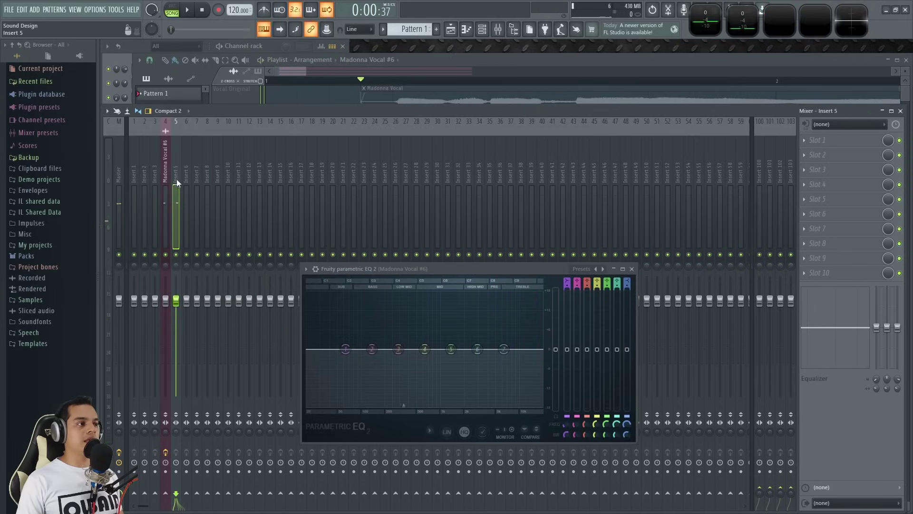
left_click(492, 67)
double_click(364, 152)
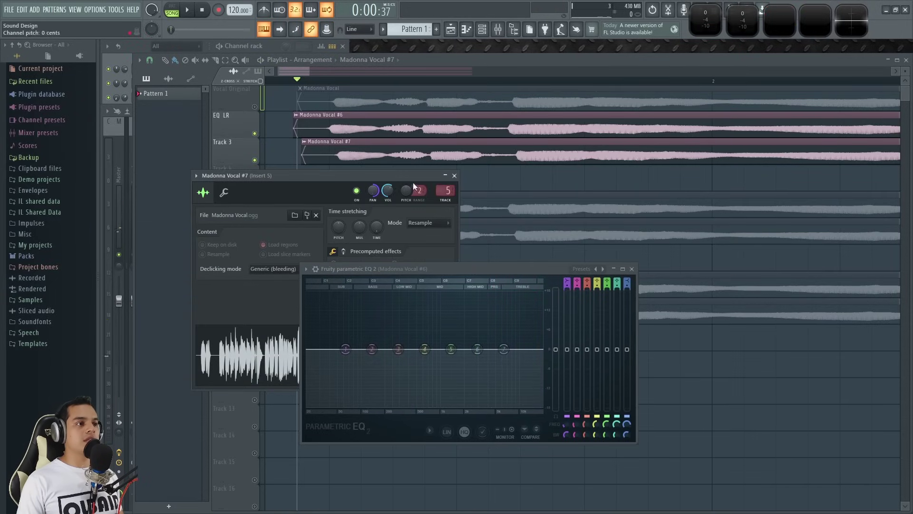
left_click(455, 175)
- Load Fruity Parametric EQ 2 in the first effect slot of mixer track 5 and detach its window
left_click_drag(538, 273, 359, 292)
key("F9")
left_click(180, 168)
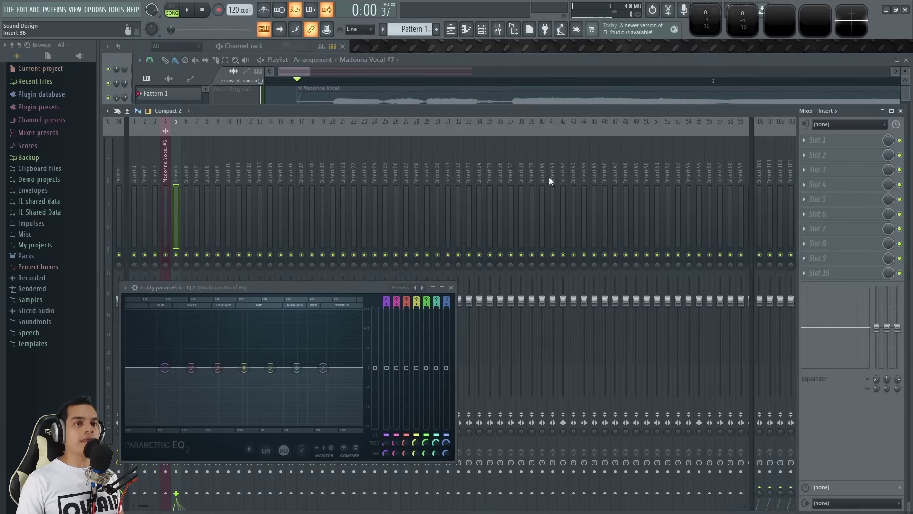
left_click(814, 139)
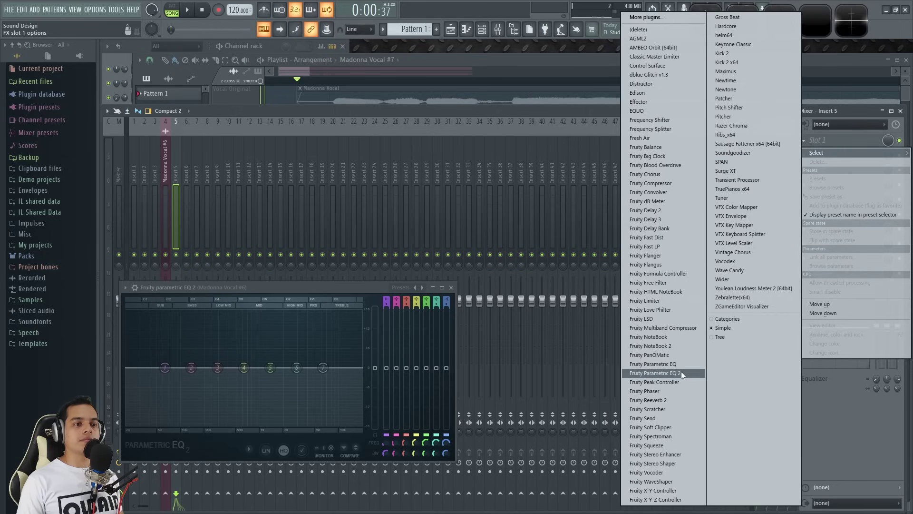
left_click(681, 373)
left_click_drag(226, 140, 540, 283)
left_click(472, 281)
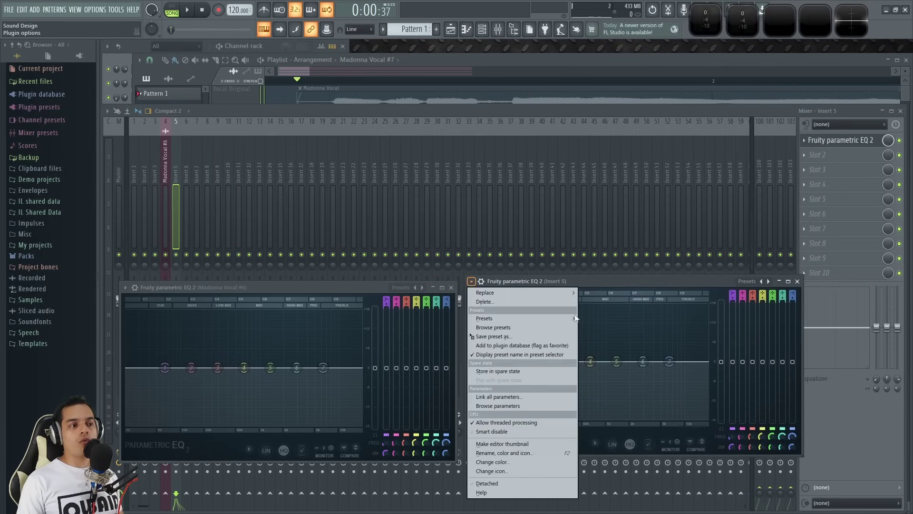
left_click(498, 484)
- Arrange the two Fruity Parametric EQ 2 windows side by side at the same height
left_click_drag(374, 288, 362, 276)
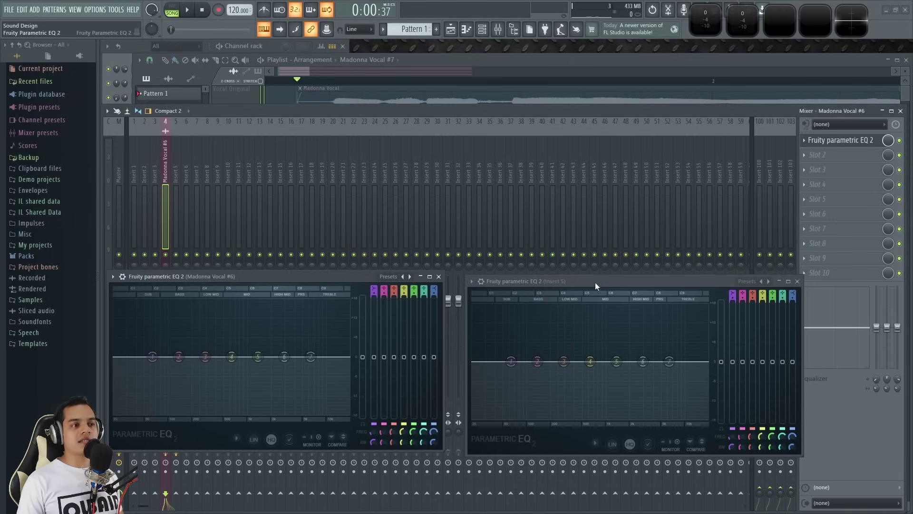
left_click_drag(553, 285, 546, 279)
left_click_drag(335, 277, 347, 276)
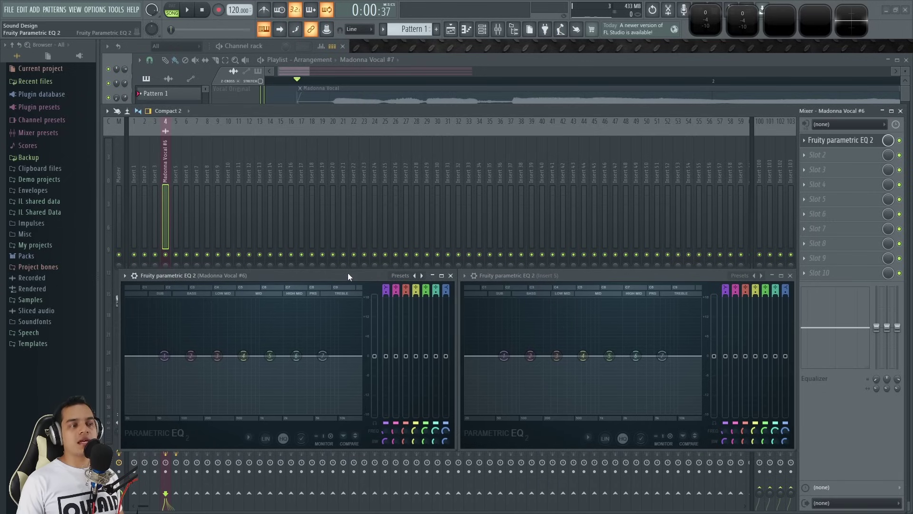
- Play the EQ LR vocal and the Track 3 vocal each soloed on its own, and then both together
left_click(488, 64)
key("space")
right_click(256, 134)
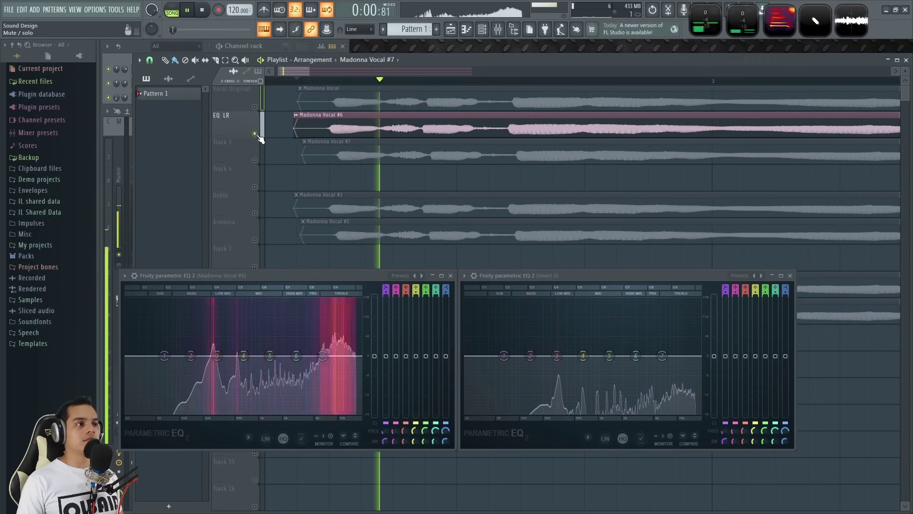
left_click(255, 160)
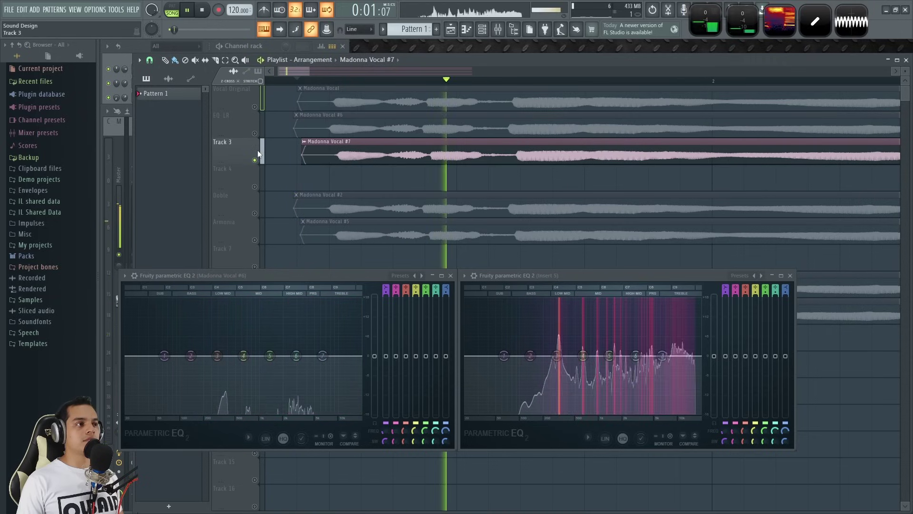
key("space")
key("space")
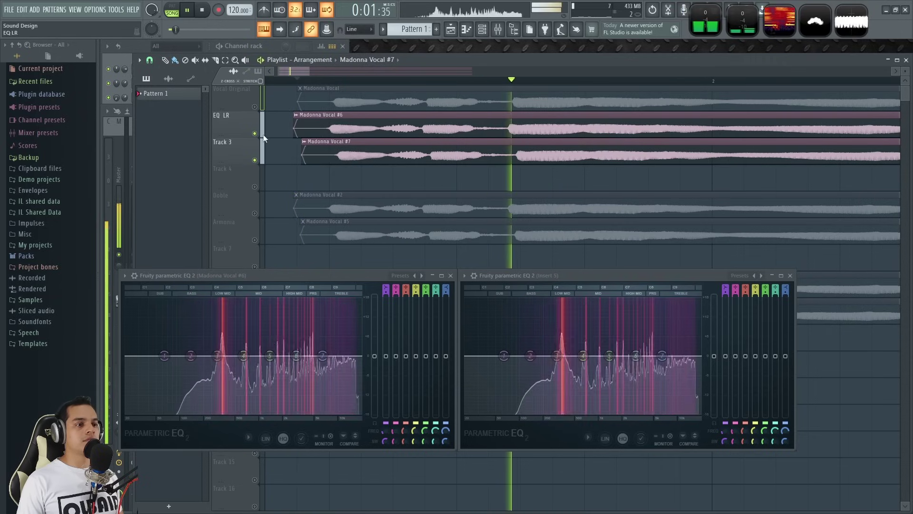
key("space")
- Move both Parametric EQ 2 windows above the mixer's pan controls and audition the pair with the master's stereo separation 100% merged
left_click_drag(324, 272, 330, 152)
left_click_drag(574, 275, 582, 155)
key("F9")
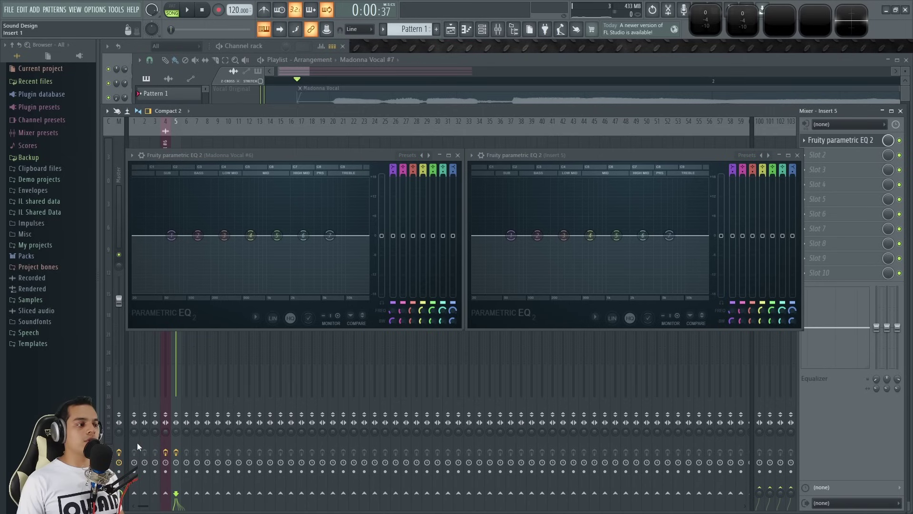
key("space")
left_click(119, 433)
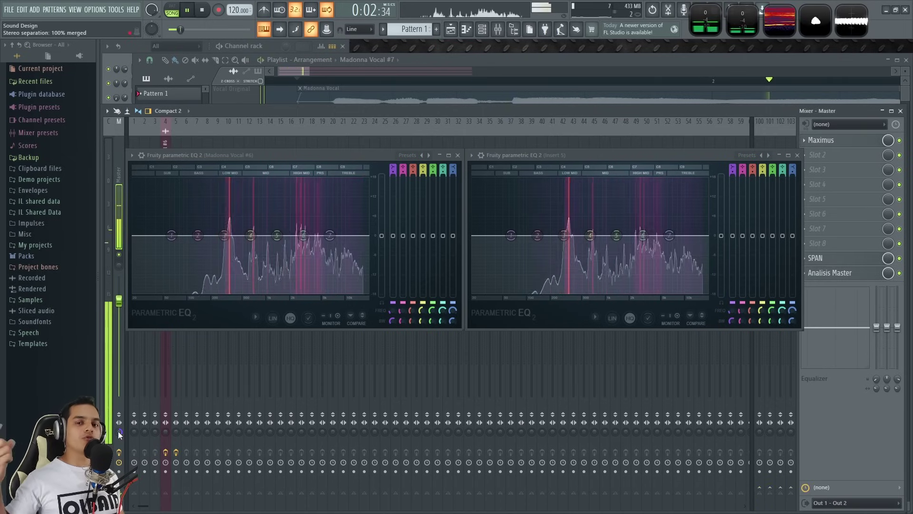
key("space")
- Shape the Madonna Vocal #6 EQ with lowered bands 1, 2, 4, 6 and 7, and raise band 3 about 2.1 dB near 384 Hz
left_click_drag(305, 155, 313, 152)
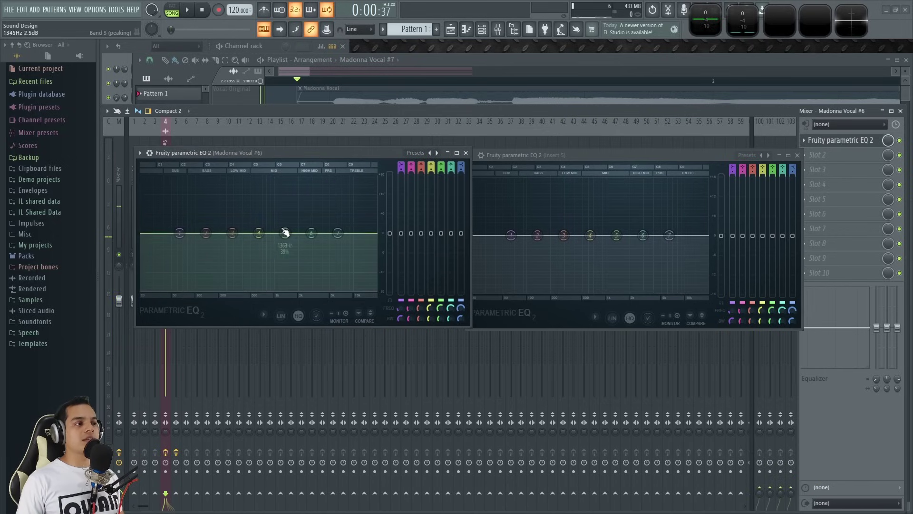
left_click_drag(201, 243, 201, 246)
left_click_drag(180, 233, 166, 286)
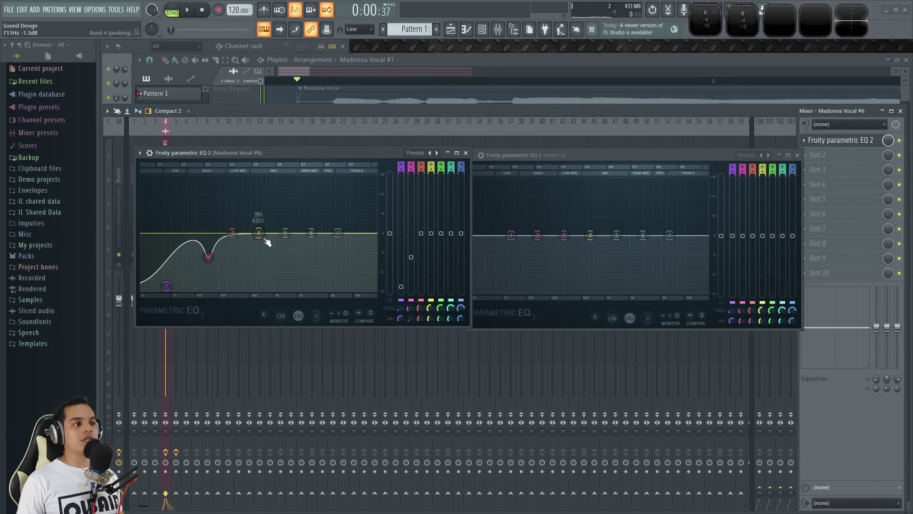
left_click_drag(275, 268, 271, 261)
left_click_drag(208, 258, 242, 227)
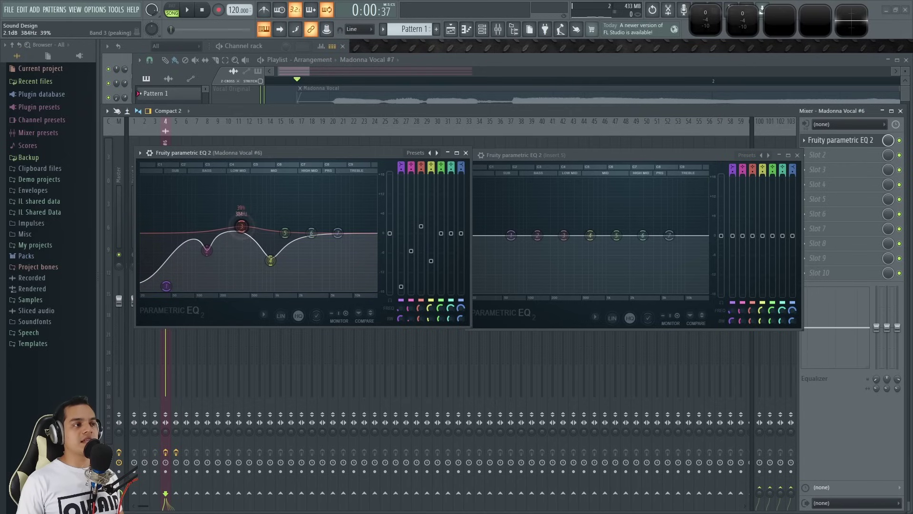
left_click_drag(312, 233, 322, 263)
- Set the master's stereo separation to 100% merged during playback to check the vocal pair in mono
key("space")
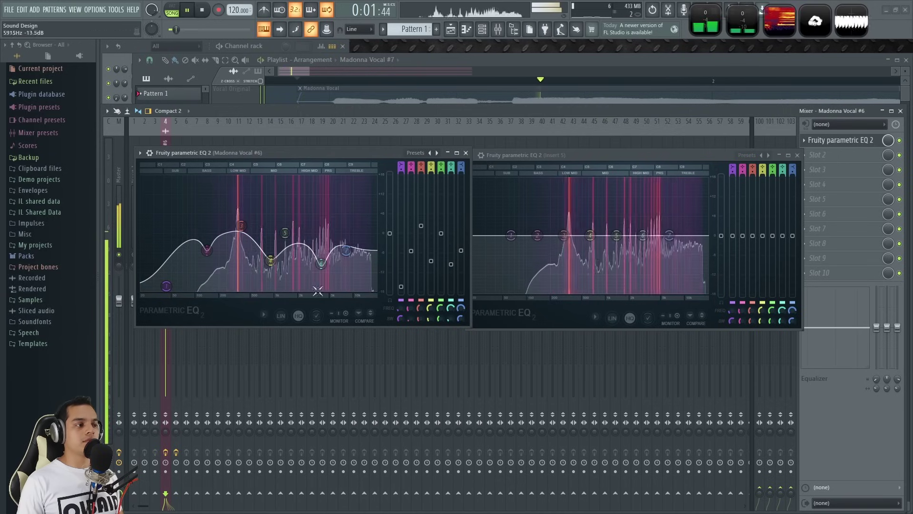
left_click_drag(118, 432, 118, 400)
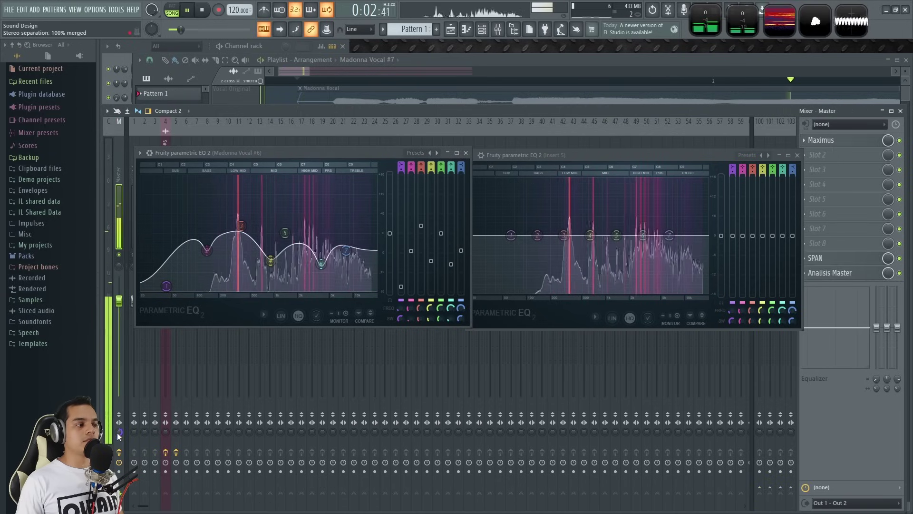
left_click(614, 155)
key("space")
- Shape the Insert 5 EQ with bands 3 and 7 cut, band 6 boosted and band 2 raised about 3.2 dB near 125 Hz, and realign its window
left_click_drag(562, 235, 589, 261)
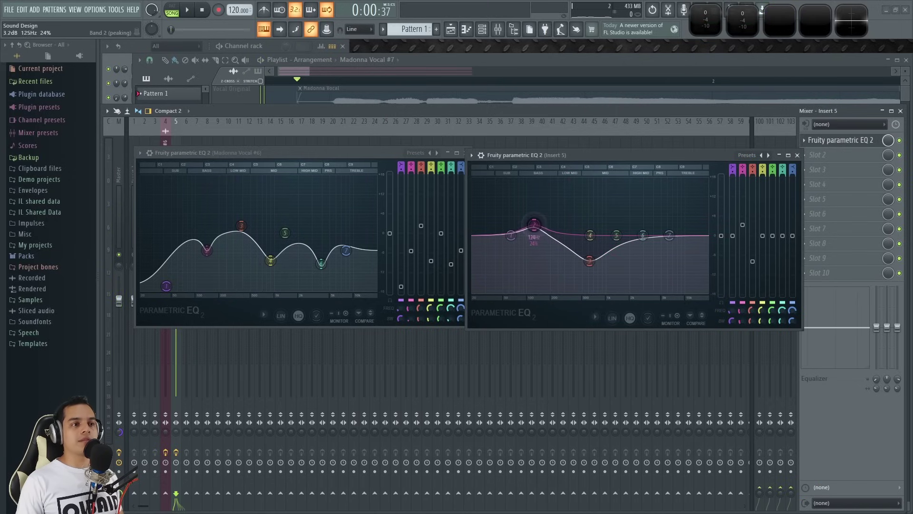
left_click_drag(641, 242, 678, 249)
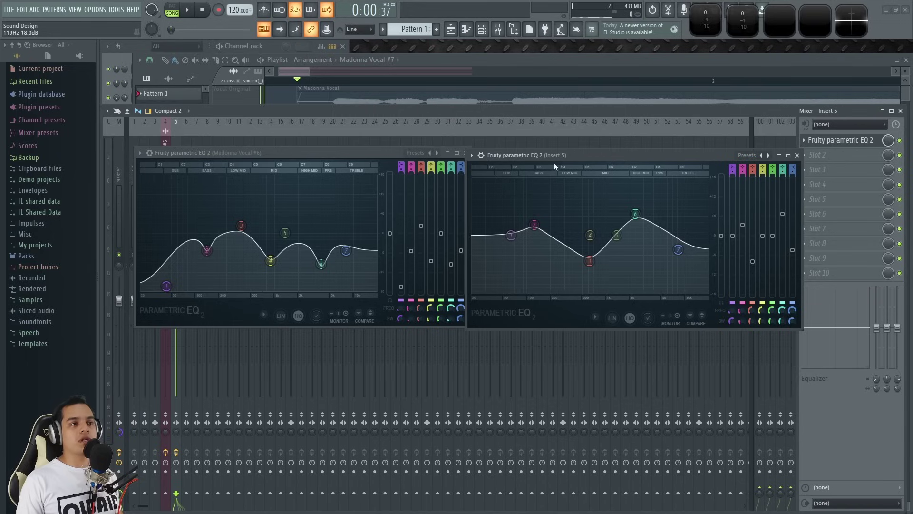
left_click_drag(577, 155, 586, 152)
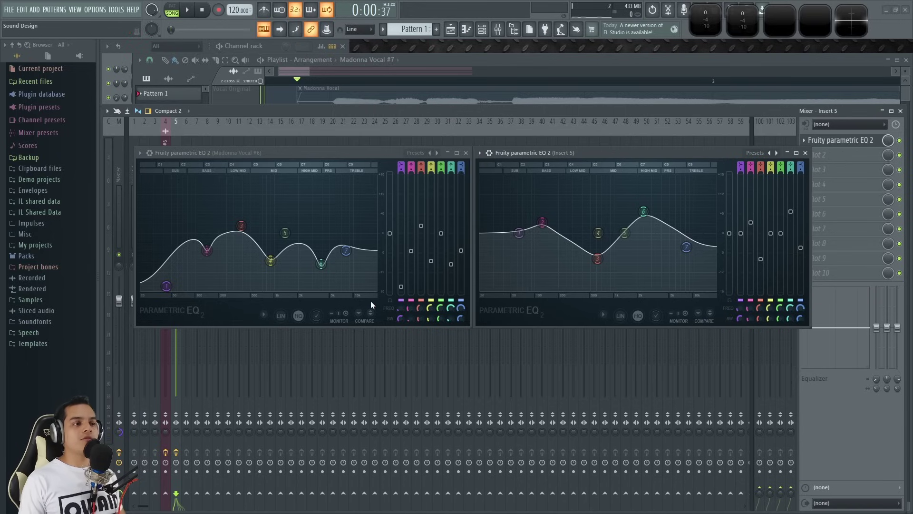
- Play the two equalized vocals together and shift both Parametric EQ 2 windows slightly lower over the mixer
key("space")
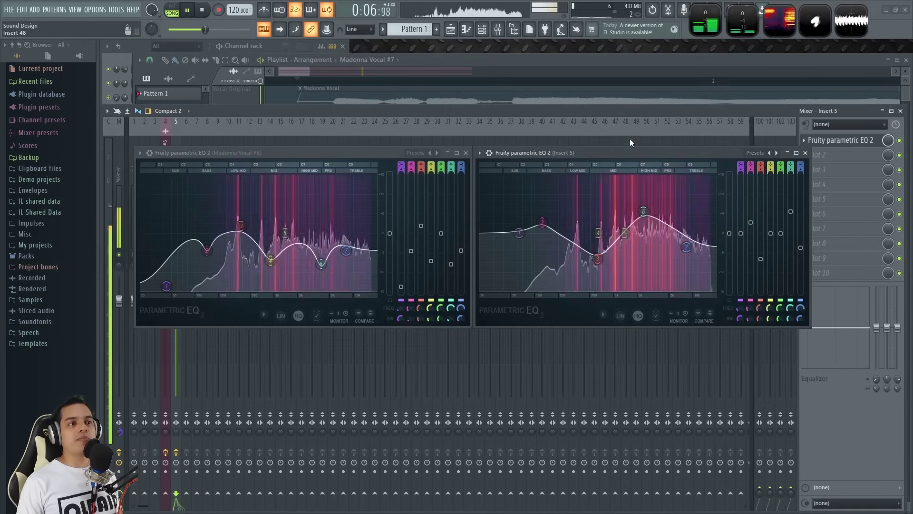
left_click_drag(616, 155, 629, 172)
mouse_move(372, 153)
left_mouse_down()
mouse_move(406, 214)
mouse_move(384, 165)
left_mouse_up()
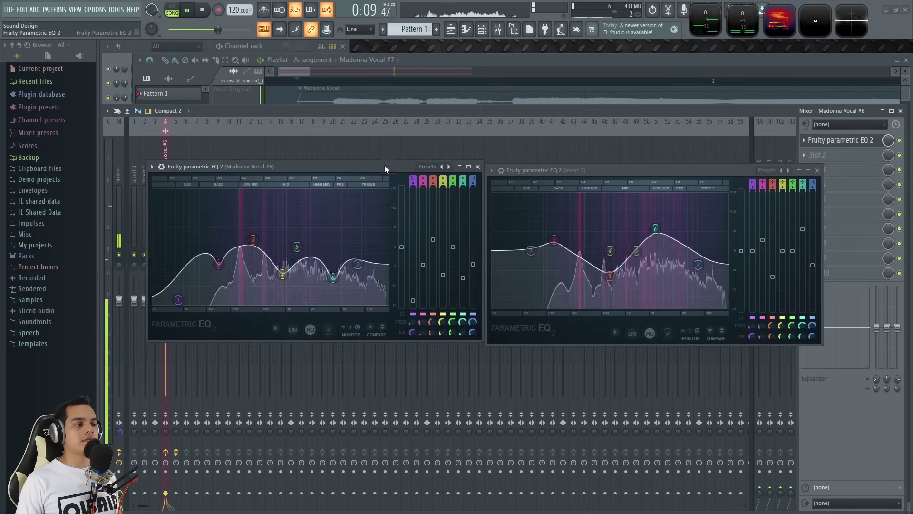
- Compare the vocal pair during playback with the effects of mixer tracks 4 and 5 bypassed and enabled
left_click(176, 452)
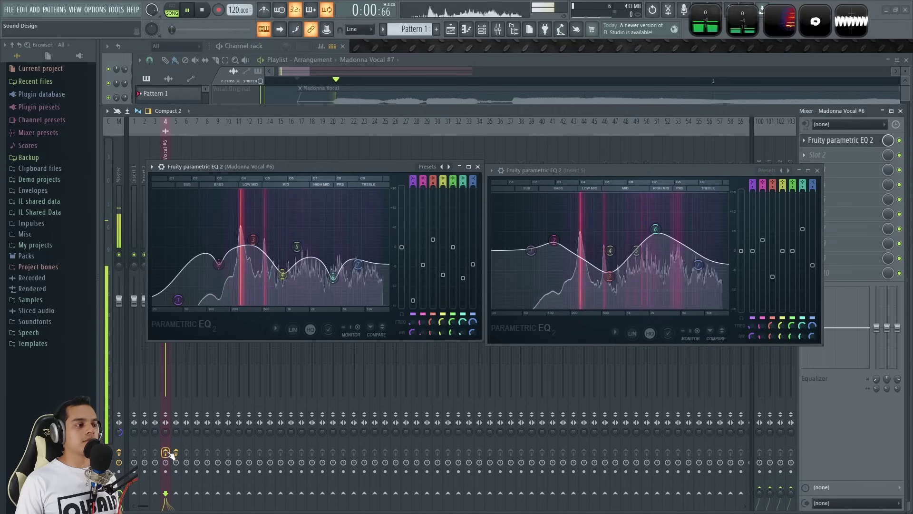
key("space")
left_click(176, 452)
left_click(168, 452)
key("space")
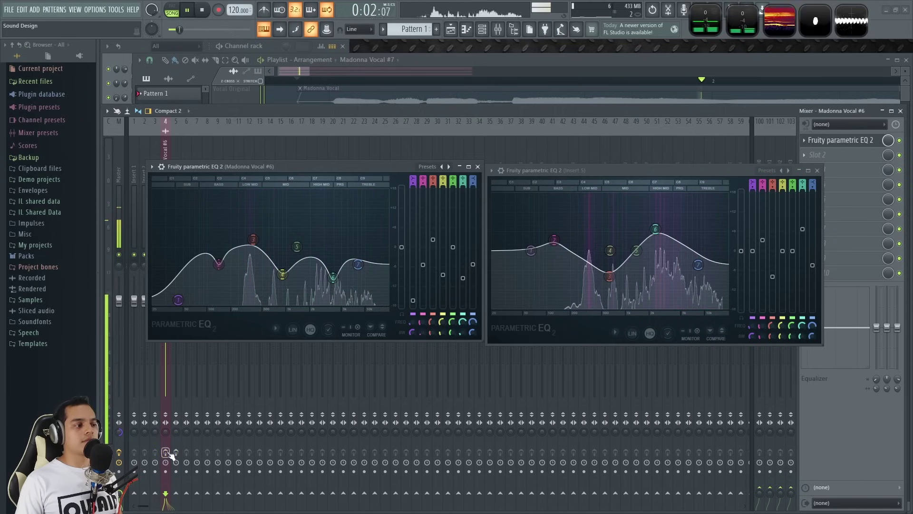
key("space")
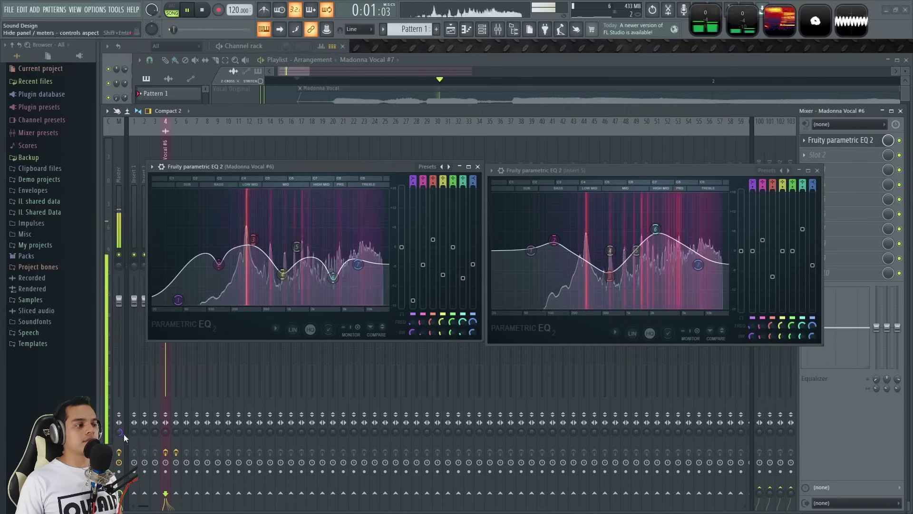
left_click(167, 452)
left_click(175, 453)
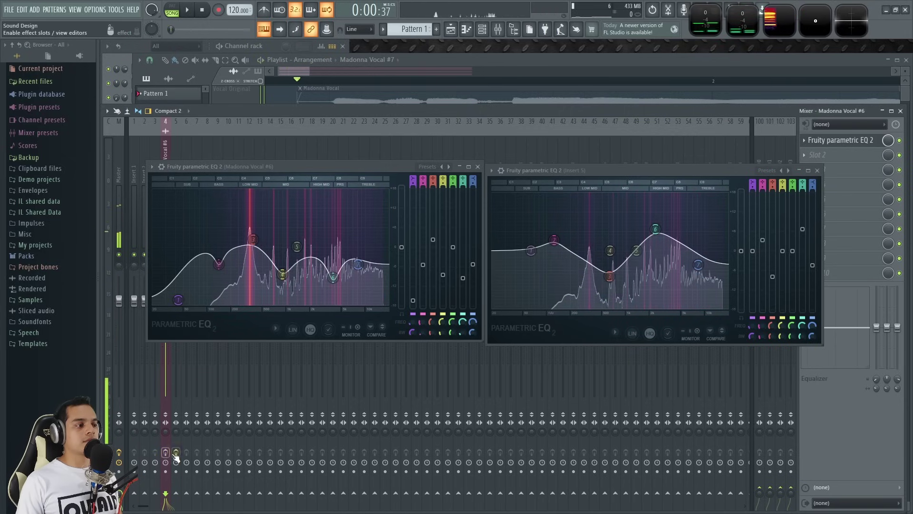
left_click(175, 453)
left_click(166, 453)
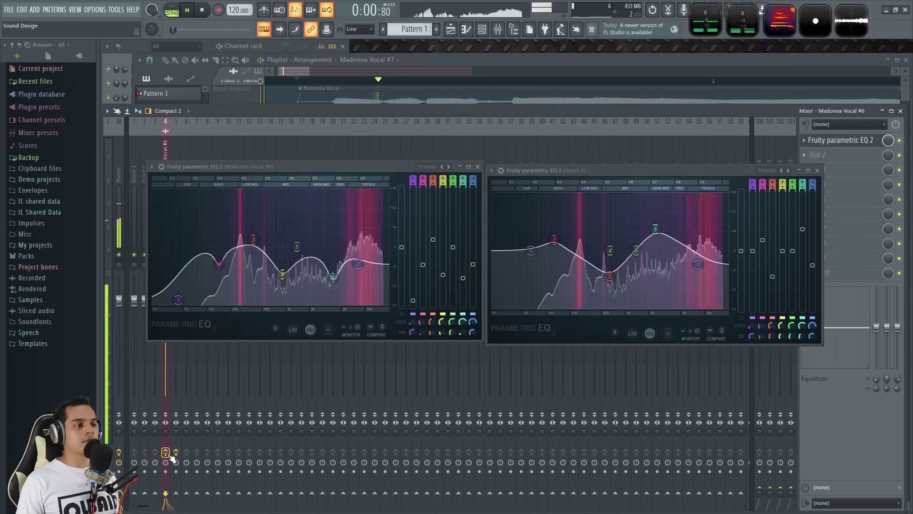
key("space")
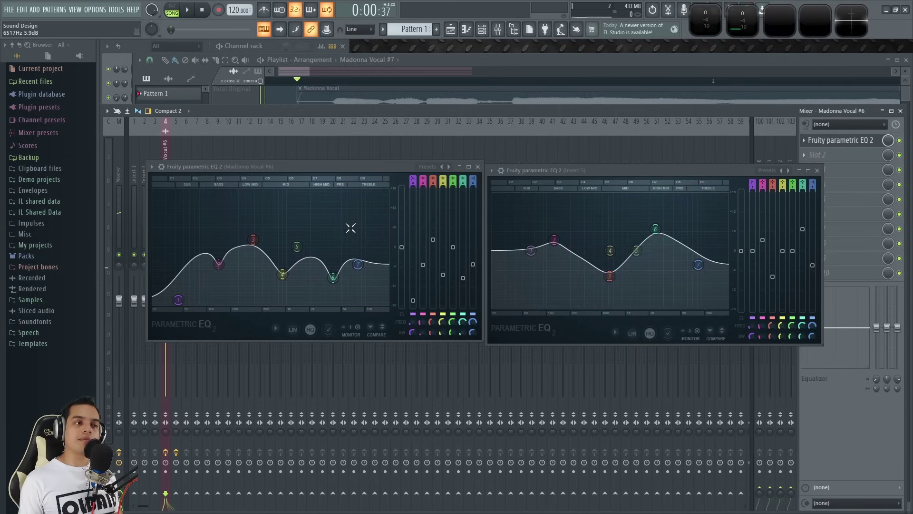
- Close both EQ windows and lower the volume of mixer tracks 4 and 5 together to 42% (-15.2 dB)
left_click(817, 171)
left_click(478, 167)
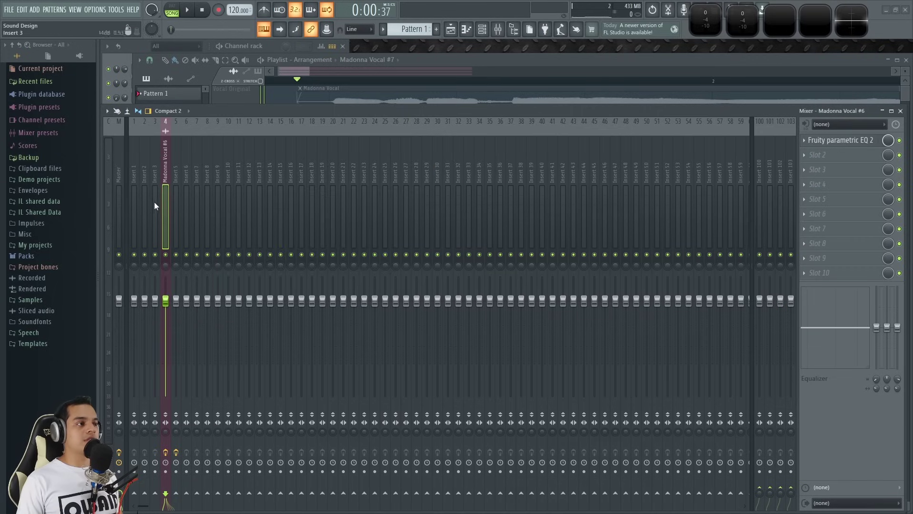
left_click(174, 176, "ctrl")
left_click_drag(181, 304, 181, 357)
key("space")
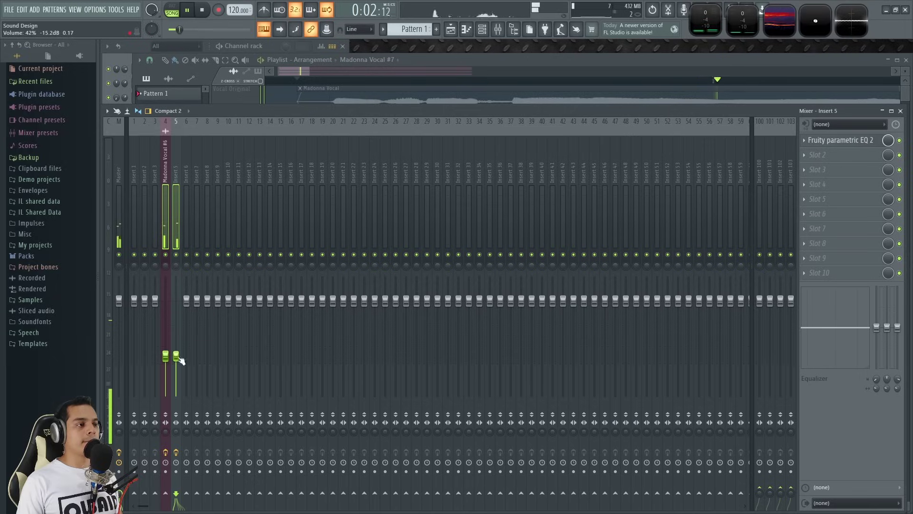
- Unmute all the vocal tracks in the playlist and play the full layered arrangement
left_click(432, 59)
key("space")
right_click(254, 107)
right_click(254, 107)
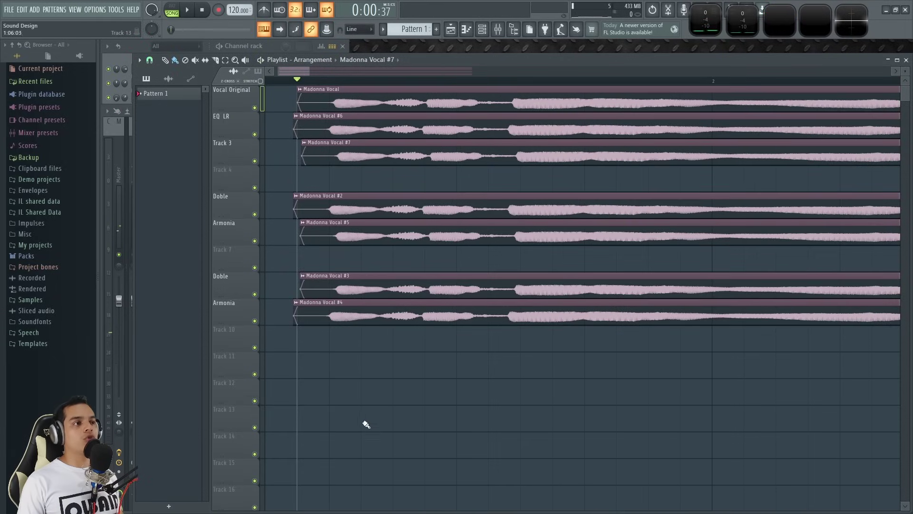
key("space")
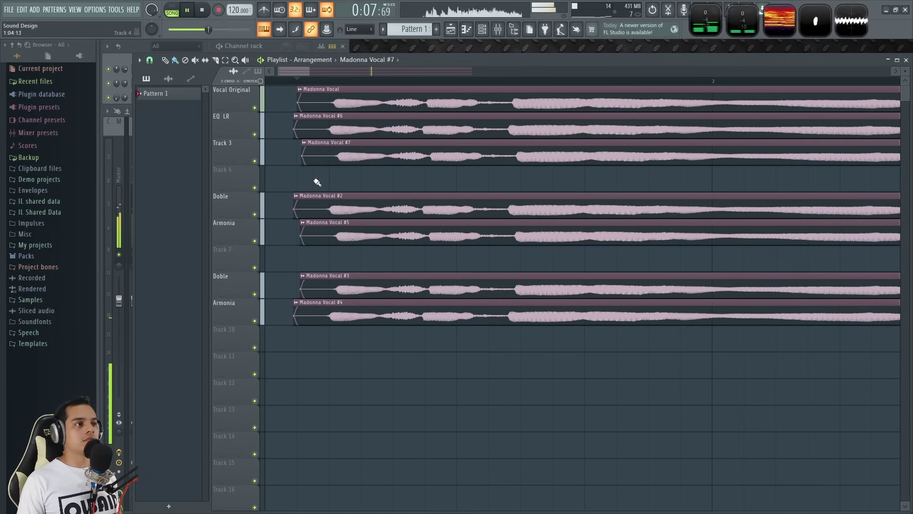
key("space")
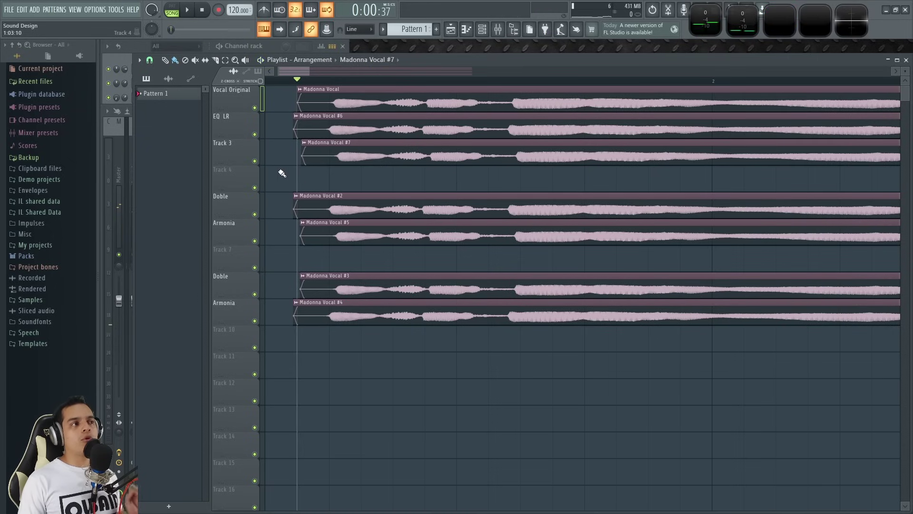
- Rename playlist Track 3 as EQ LR
double_click(219, 156)
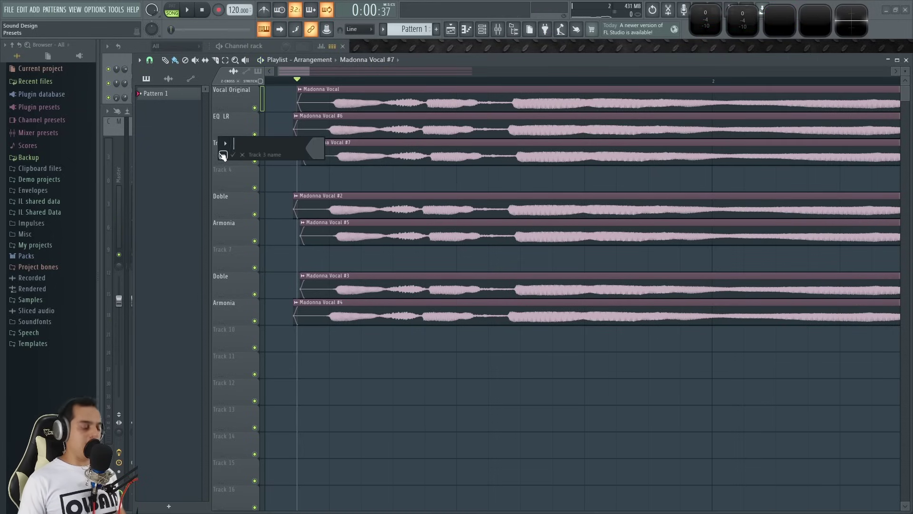
type("EQ LR")
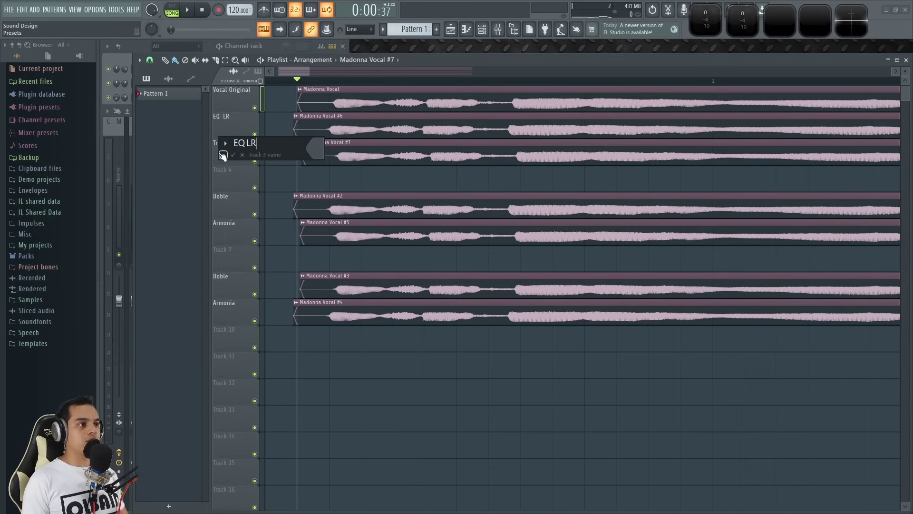
key("Return")
- Solo the Armonia track holding Madonna Vocal #5, open its clip settings and audition its pitch shift
right_click(256, 241)
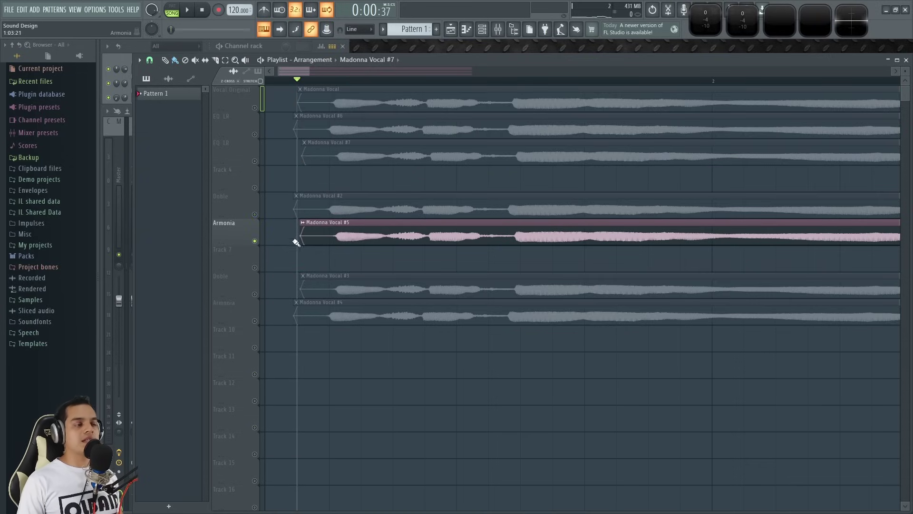
double_click(332, 232)
left_click_drag(326, 155, 607, 216)
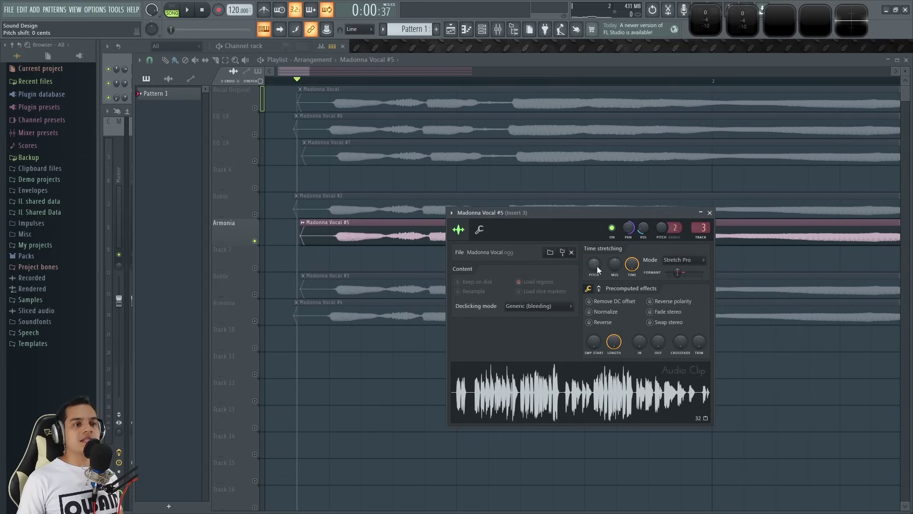
key("space")
key("space")
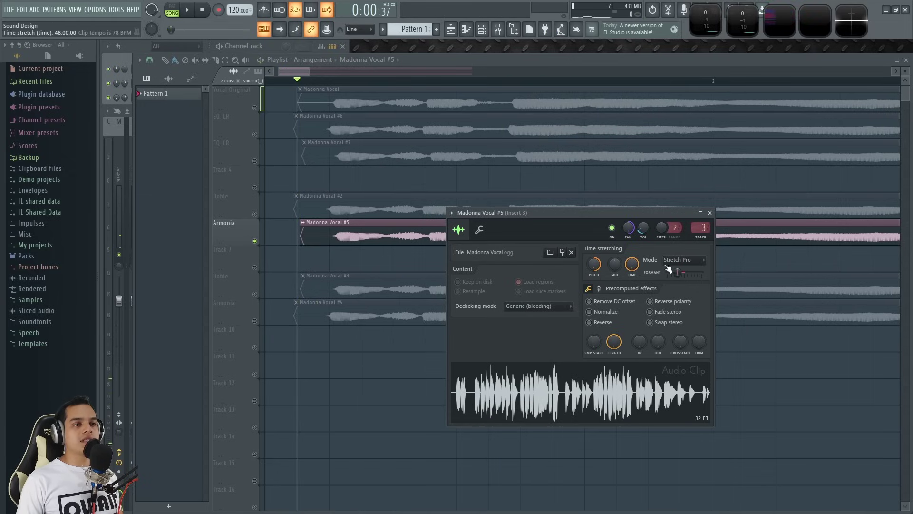
- Try Madonna Vocal #5 with a formant shift of +1200 cents, and return the formant shift to its centre
left_click_drag(693, 276, 704, 275)
key("space")
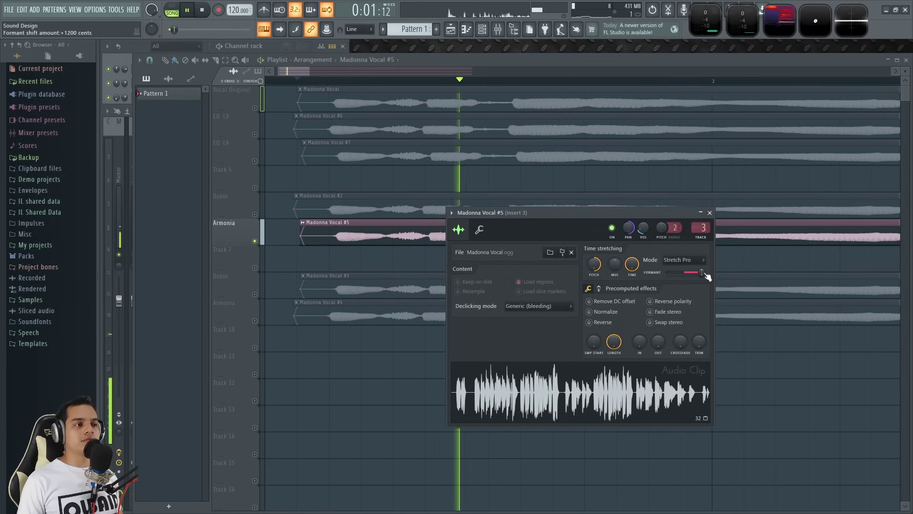
left_click_drag(702, 272, 685, 273)
key("space")
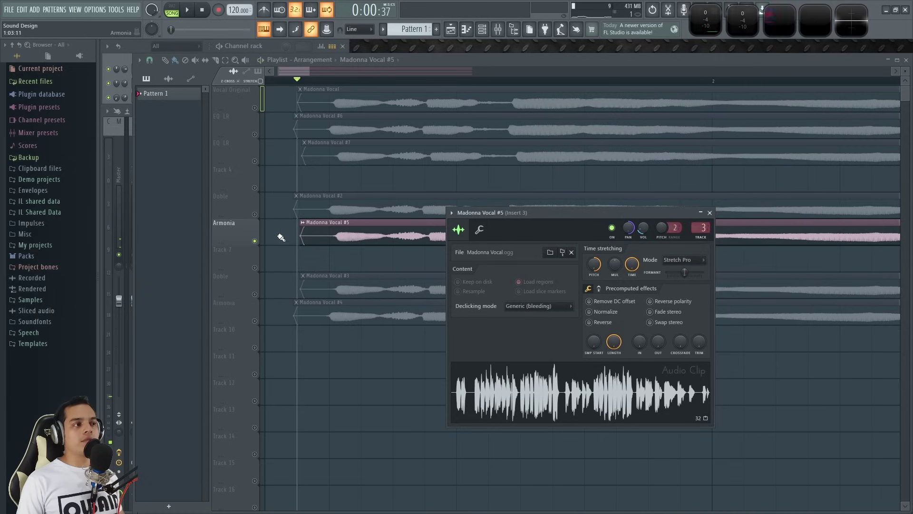
- Solo the Armonia track holding Madonna Vocal #4 and lower the clip's formant shift to its minimum while auditioning it
left_click(330, 310)
key("space")
double_click(367, 310)
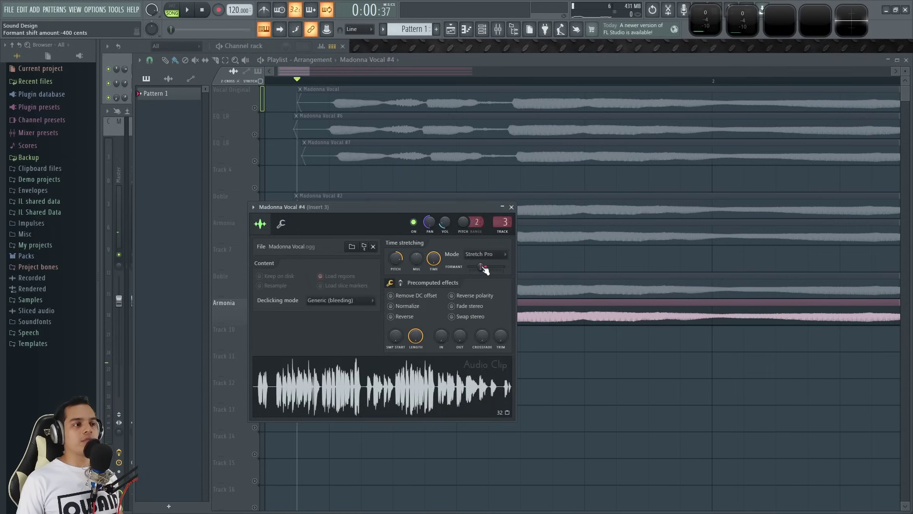
left_click_drag(481, 267, 500, 266)
key("space")
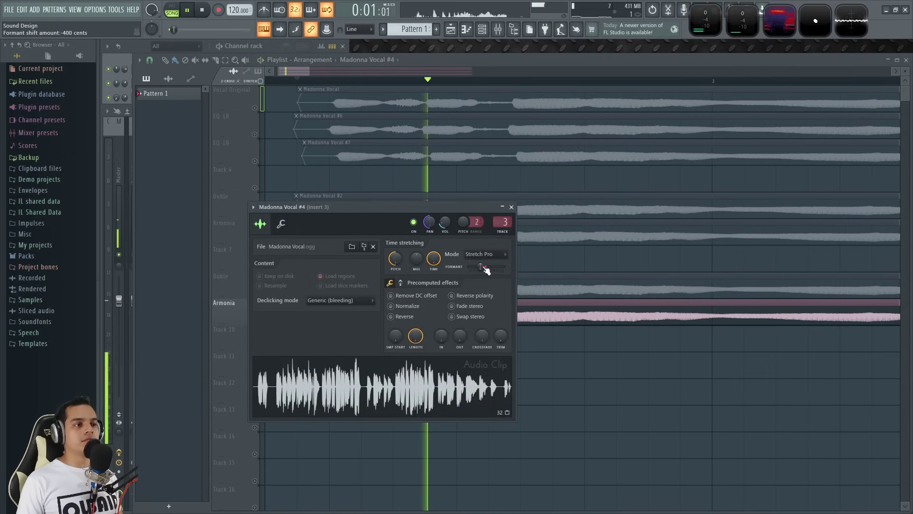
left_click_drag(500, 267, 487, 267)
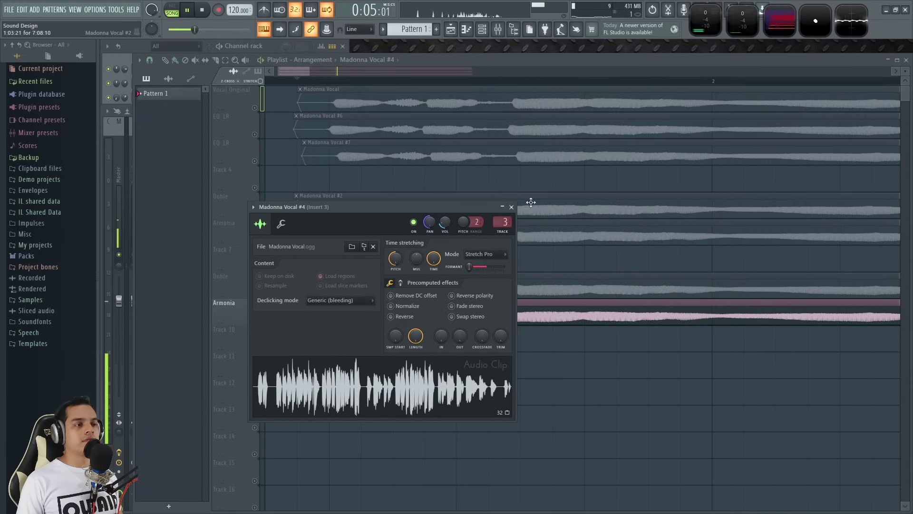
left_click(512, 208)
key("space")
double_click(335, 311)
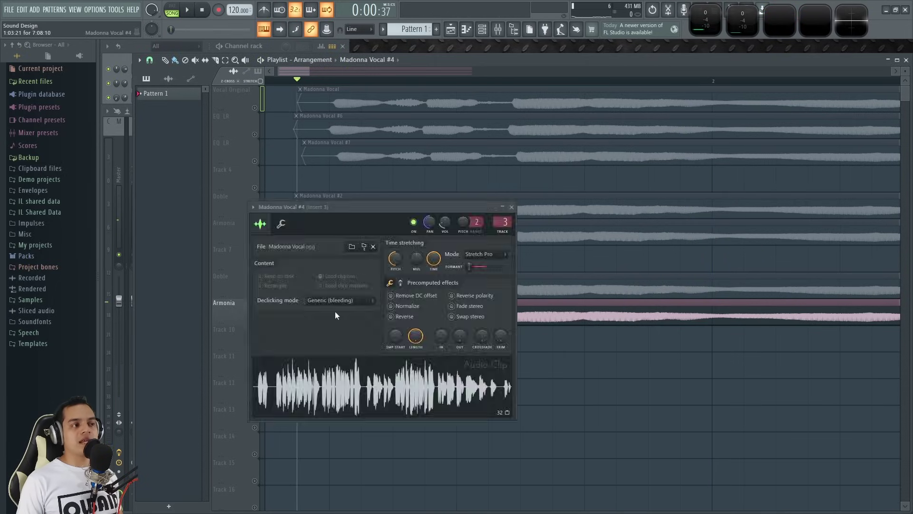
left_click(511, 207)
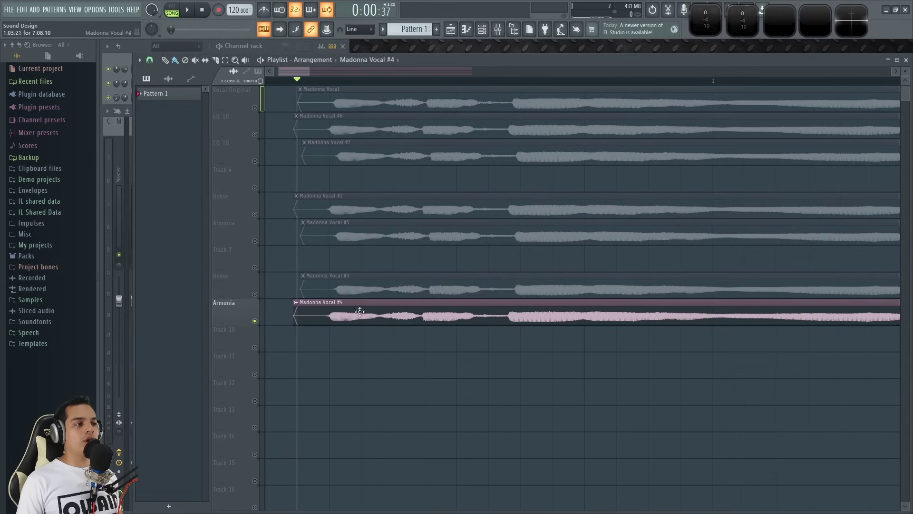
- Unmute all vocal tracks and adjust the channel volume of the Armonia clips, Madonna Vocal #4 and #5, while the full arrangement plays
right_click(255, 294)
right_click(255, 294)
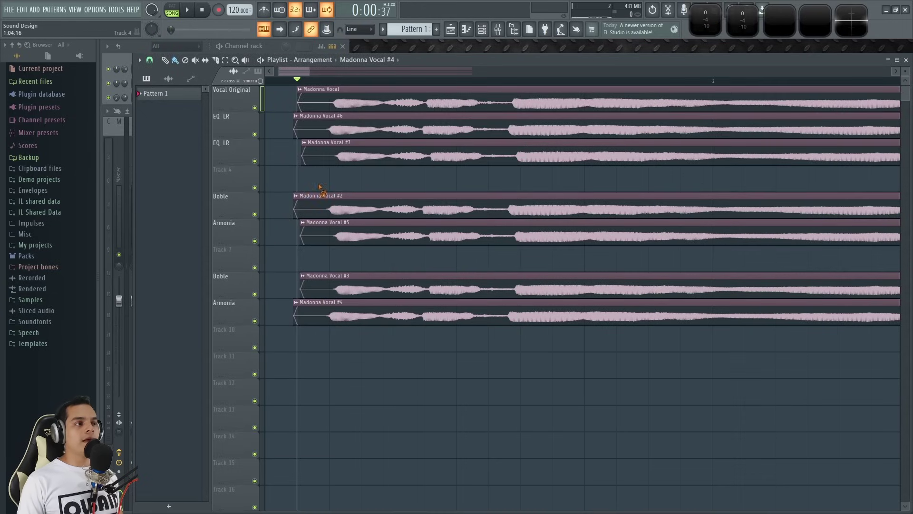
key("space")
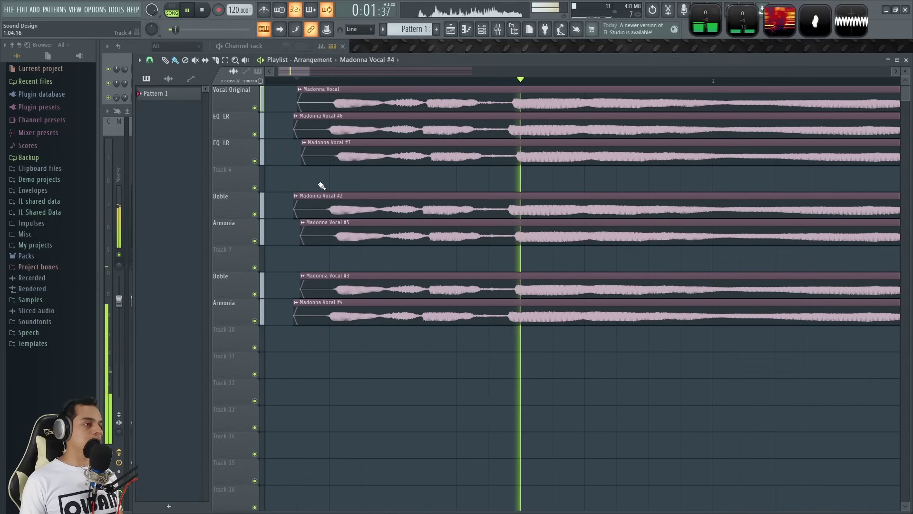
double_click(333, 310)
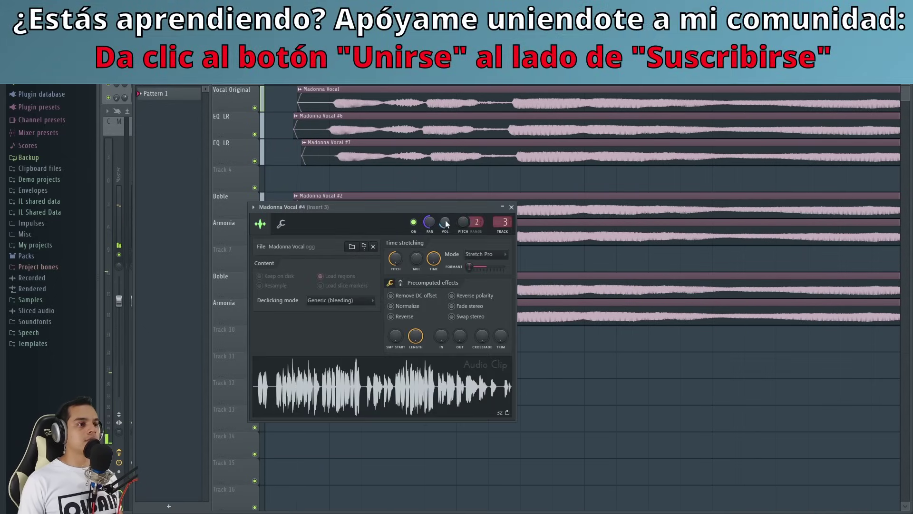
left_click(512, 208)
double_click(360, 229)
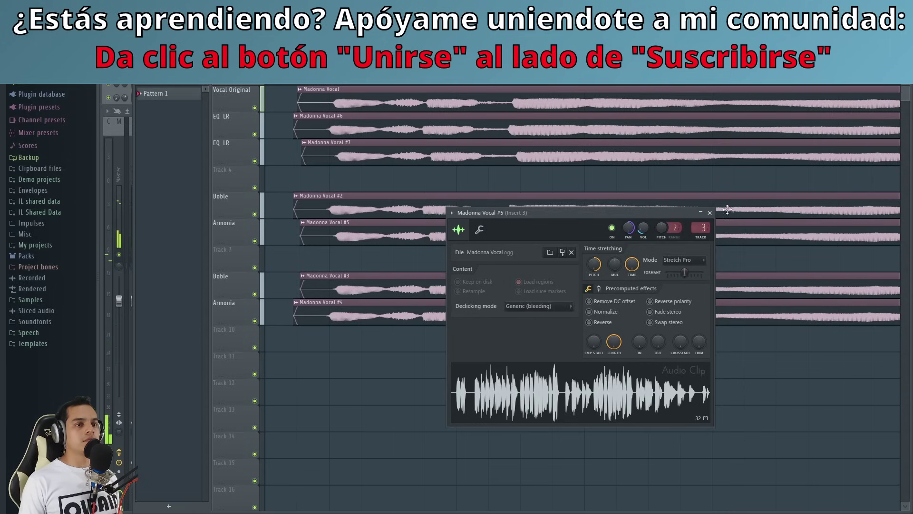
left_click(712, 213)
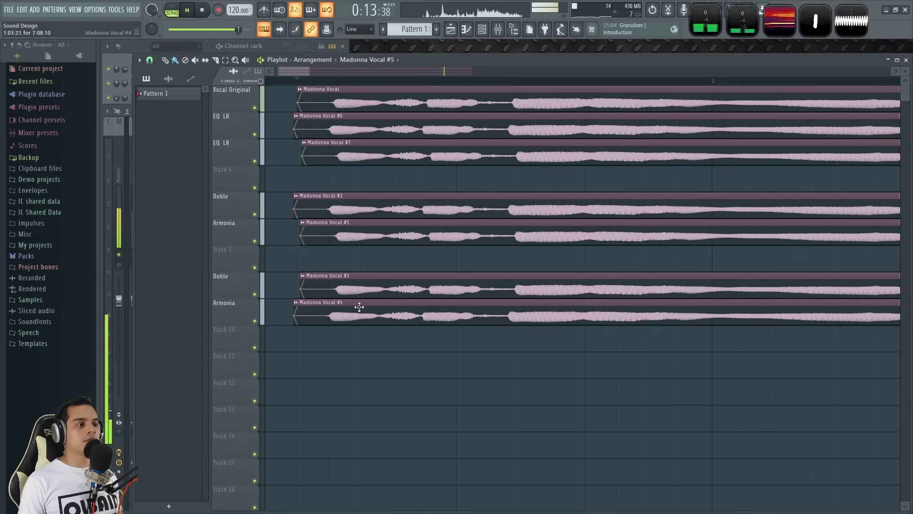
key("space")
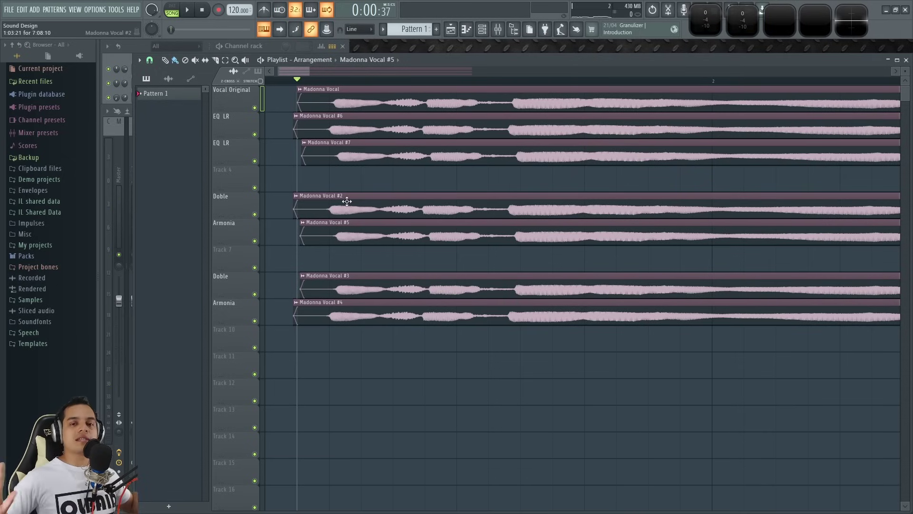
- Pan Madonna Vocal #5 to 49% right and Madonna Vocal #4 to 52% left
double_click(348, 228)
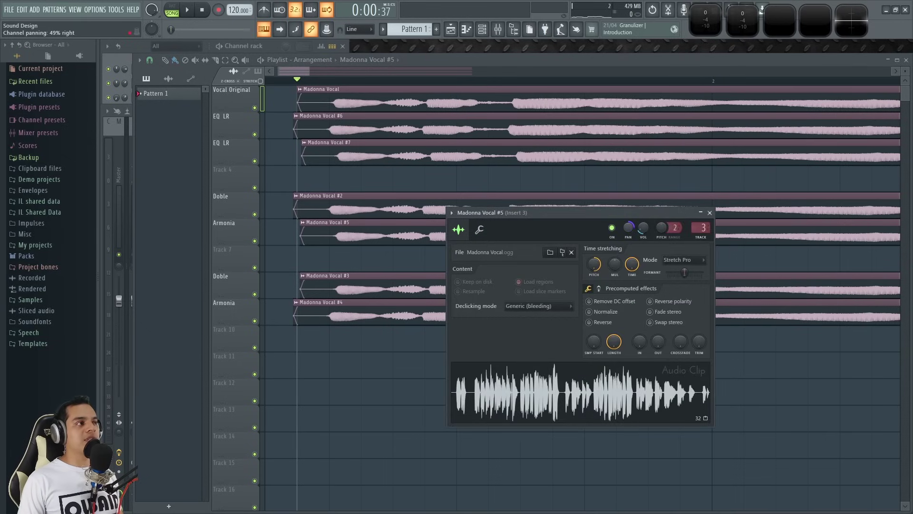
double_click(395, 309)
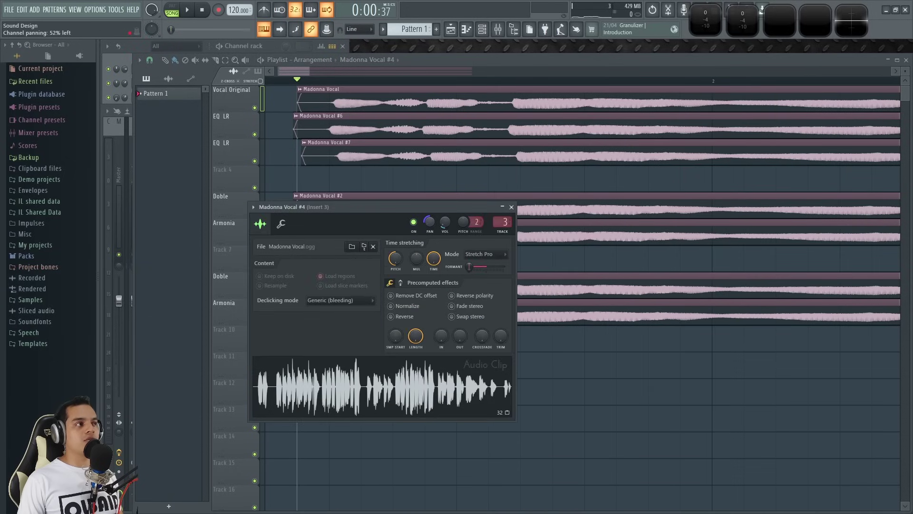
key("space")
left_click(512, 208)
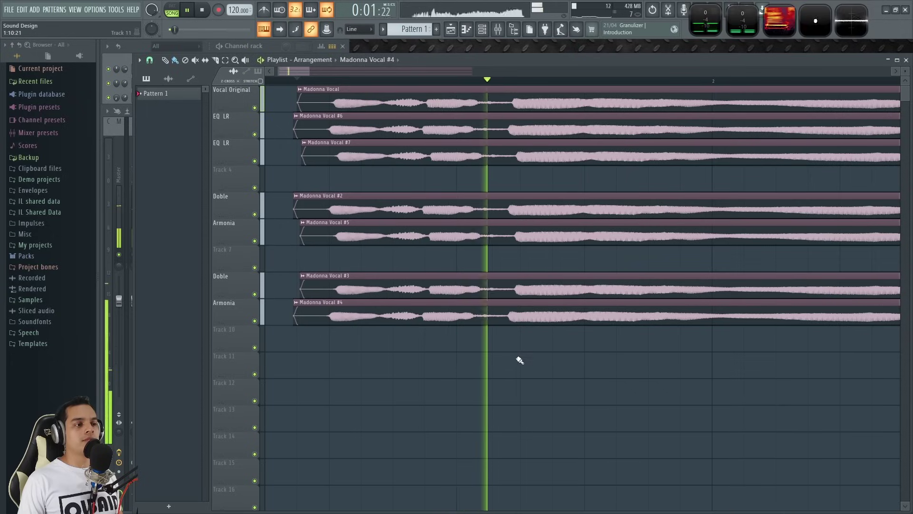
- Compare the soloed Vocal Original track with the full layered arrangement by playing each in turn
scroll(495, 374, "down", 5)
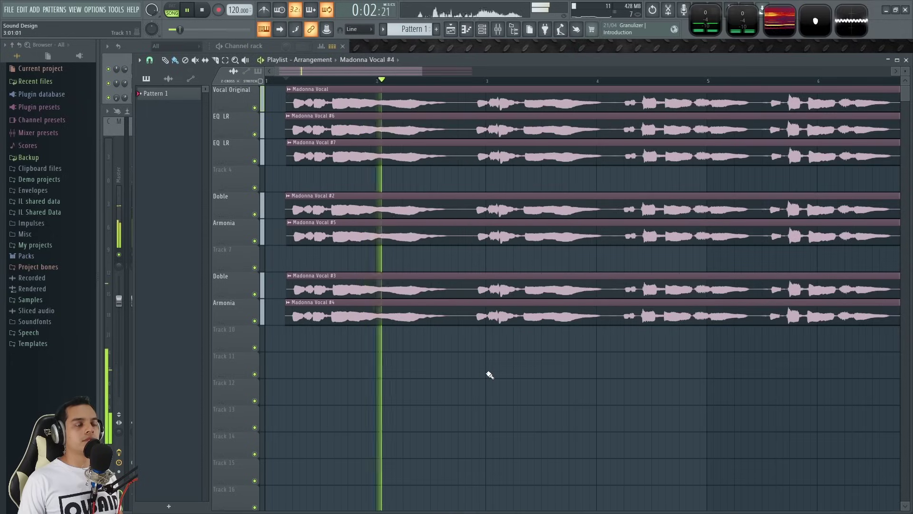
key("space")
left_click(255, 108, "ctrl")
key("space")
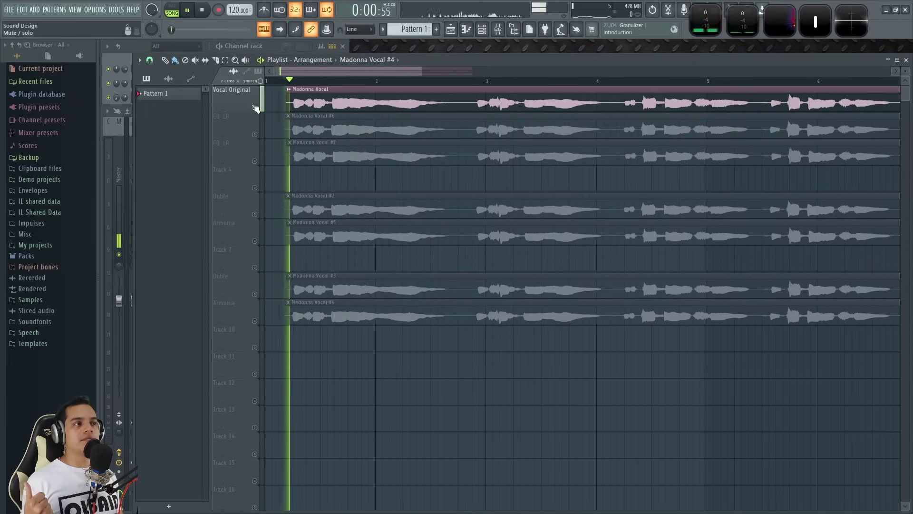
key("space")
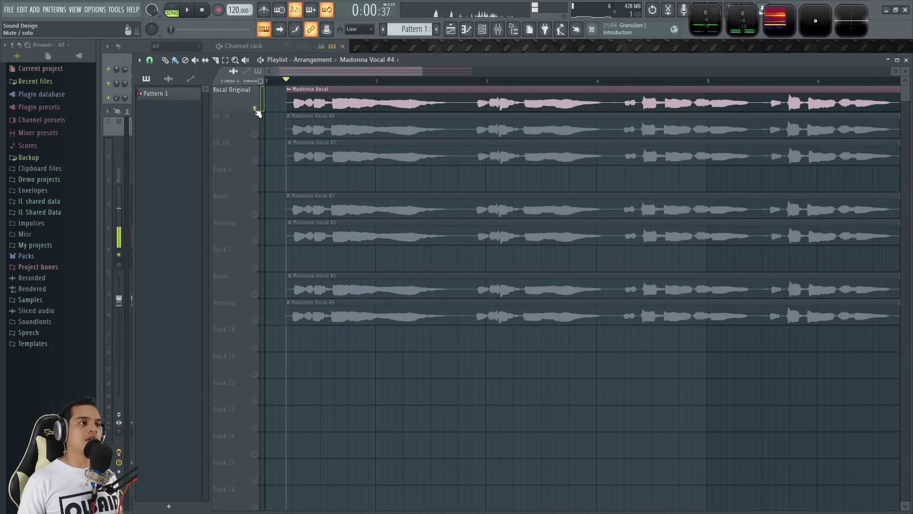
left_click(255, 108, "ctrl")
key("space")
key("space")
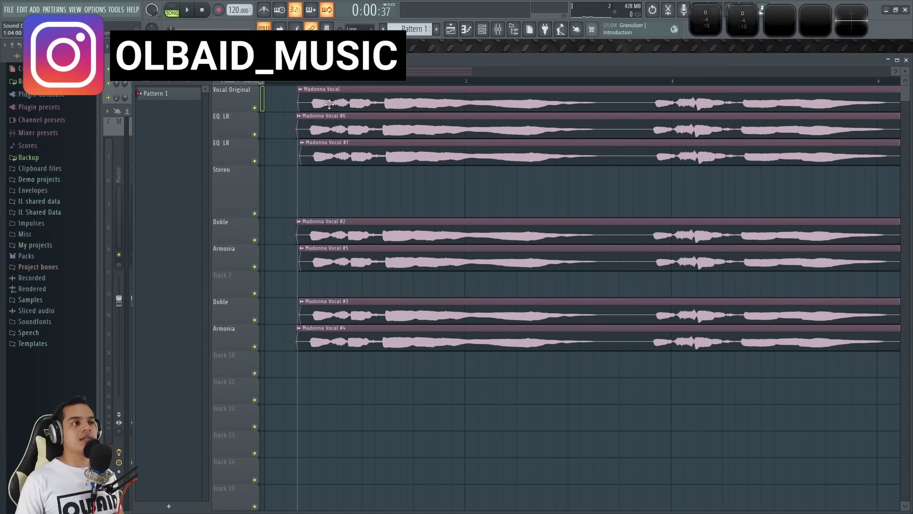
- Place a Madonna Vocal clip on the Stereo track, aligned with the original vocal's start, and make it unique
left_click(303, 180)
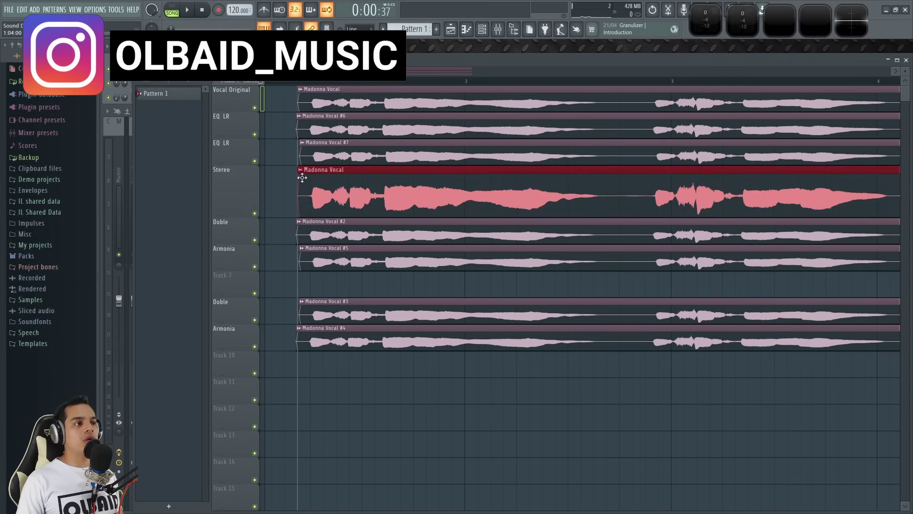
left_click(300, 170)
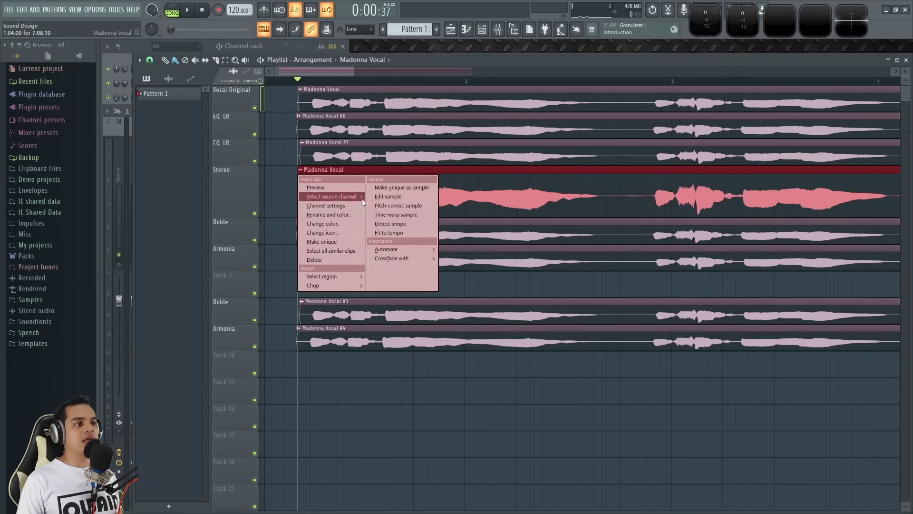
left_click(326, 242)
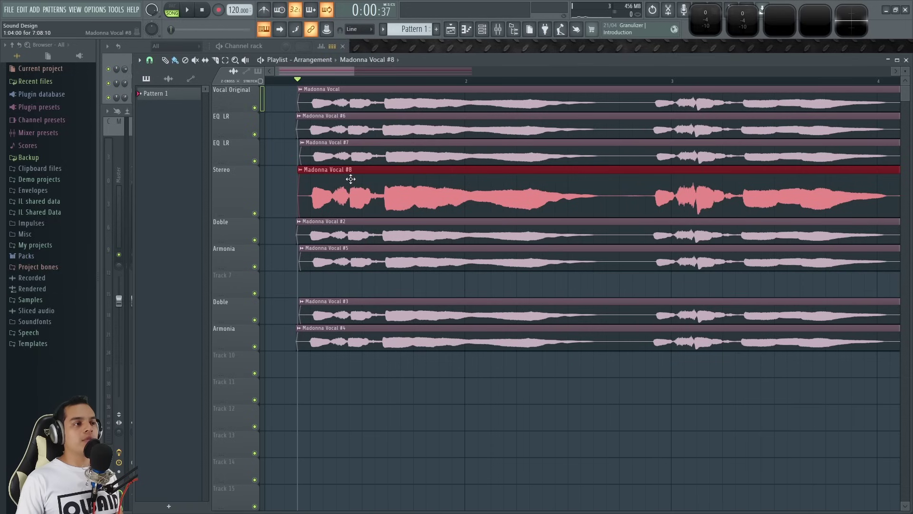
- Route the Stereo track's clip to its own mixer track, insert 6, and audition that insert soloed
double_click(351, 178)
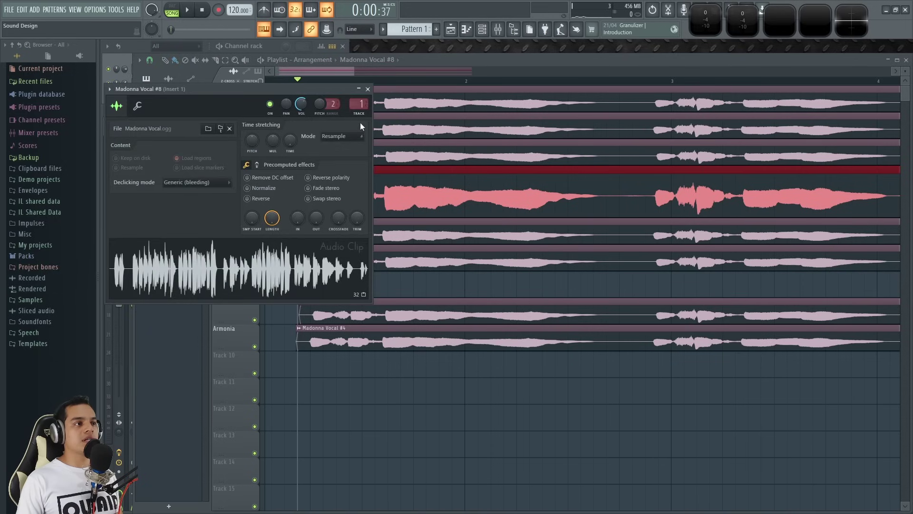
key("ctrl+l")
left_click(368, 89)
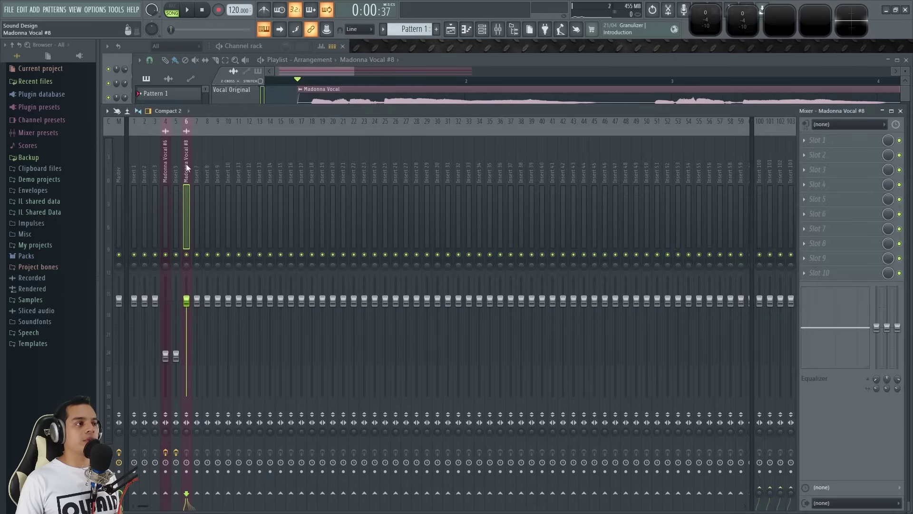
key("space")
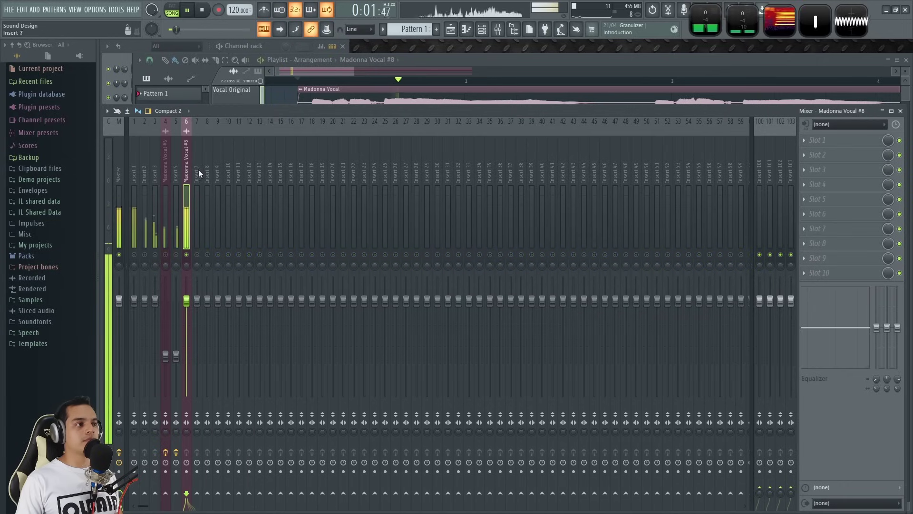
key("space")
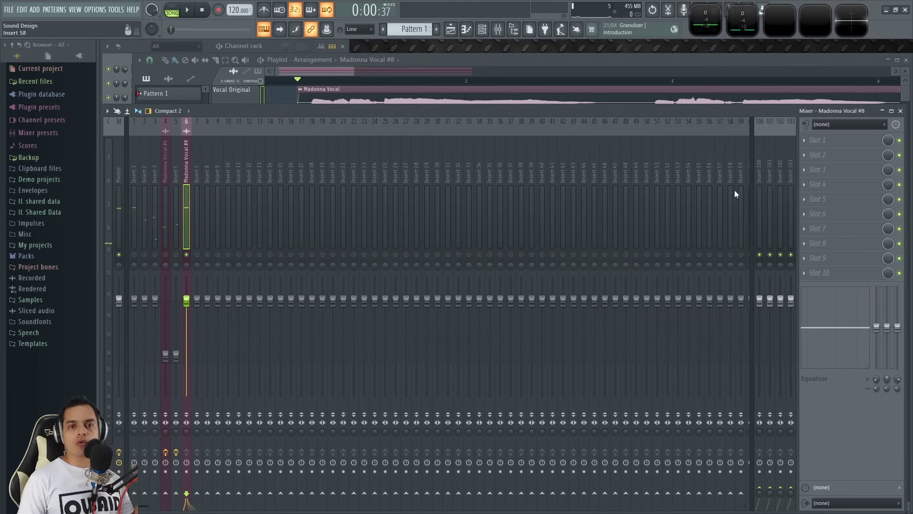
- Load Fruity Stereo Enhancer in slot 3 of the Madonna Vocal #8 insert and cut its low shelf by 18 dB at 301 Hz
left_click(807, 170)
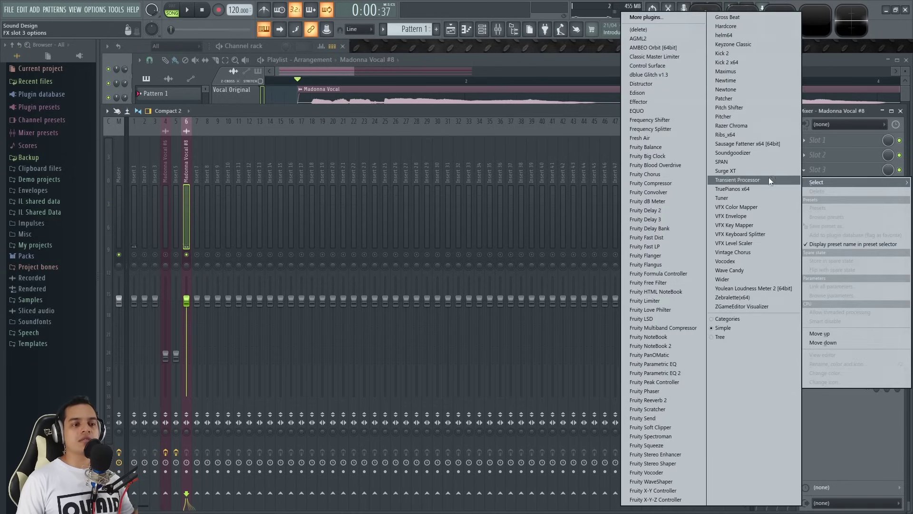
left_click(675, 455)
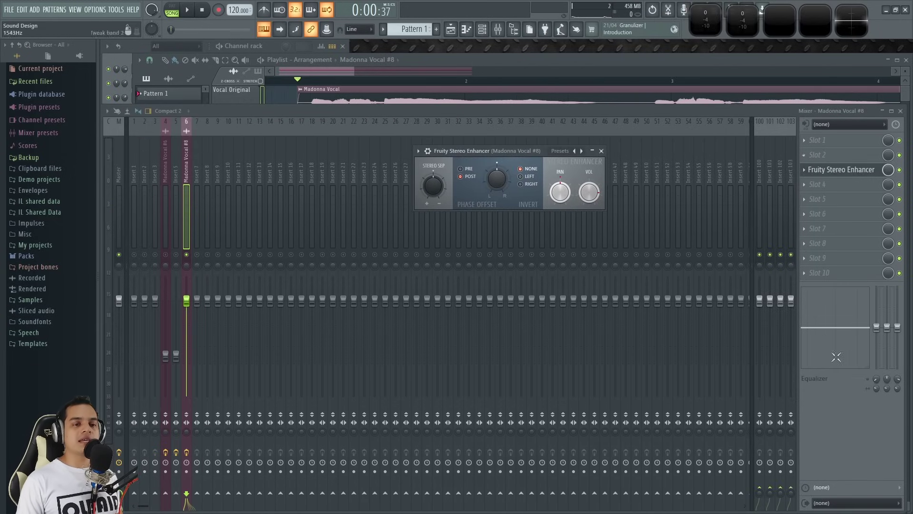
left_click_drag(877, 327, 879, 369)
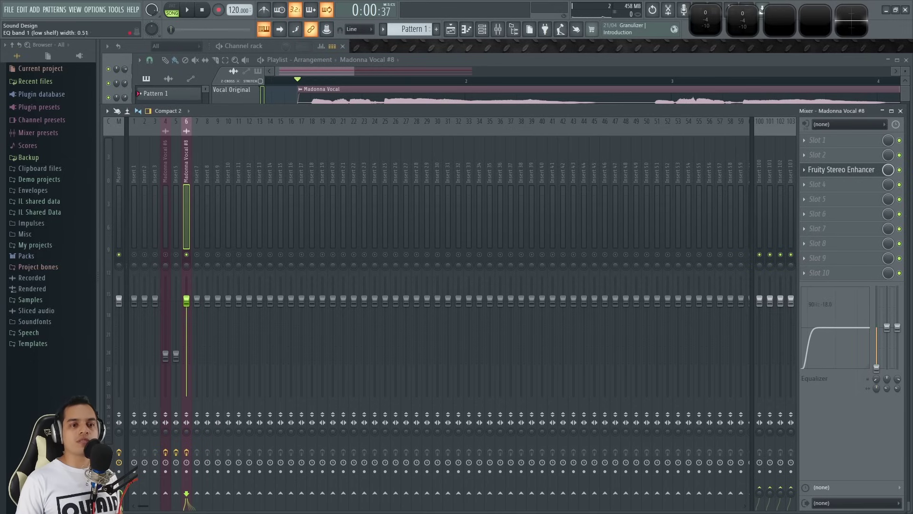
left_click_drag(877, 379, 878, 378)
key("space")
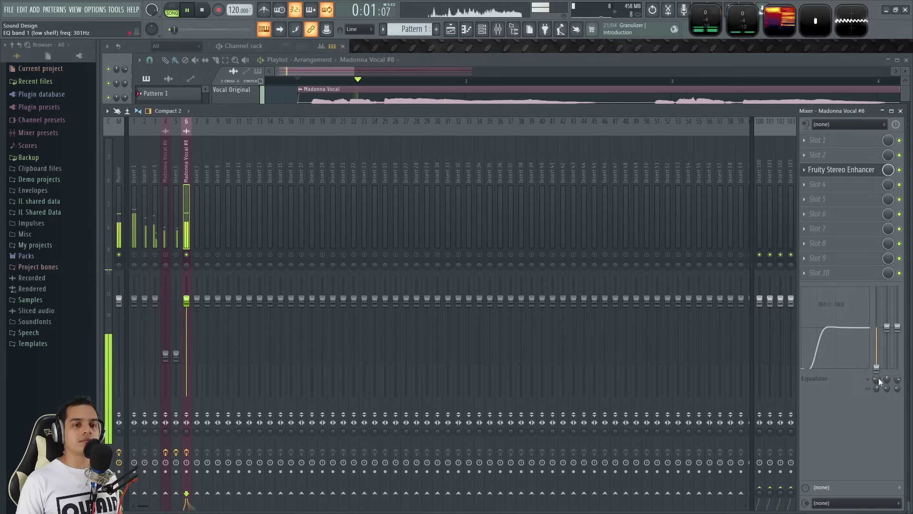
key("space")
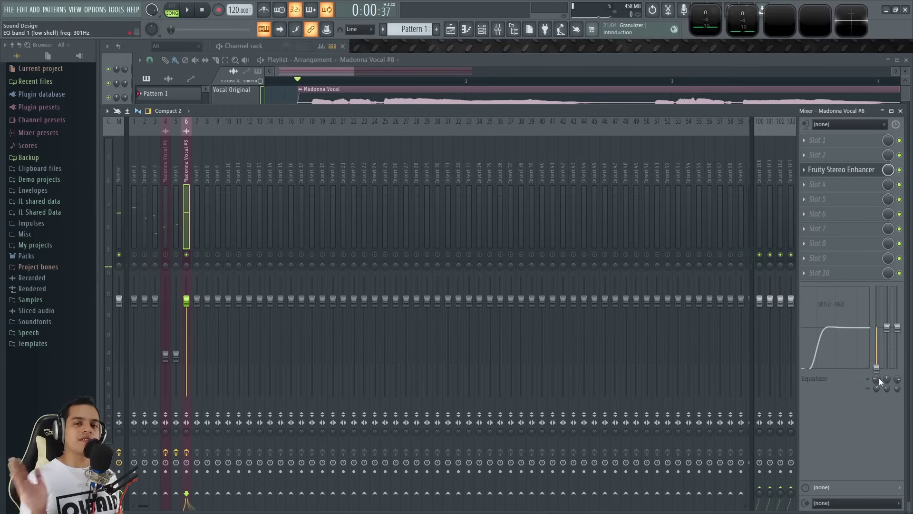
- Fine-tune the low shelf frequency of the Madonna Vocal #8 insert to 322 Hz while auditioning it
mouse_move(879, 378)
left_mouse_down()
mouse_move(879, 359)
mouse_move(877, 380)
left_mouse_up()
key("space")
key("space")
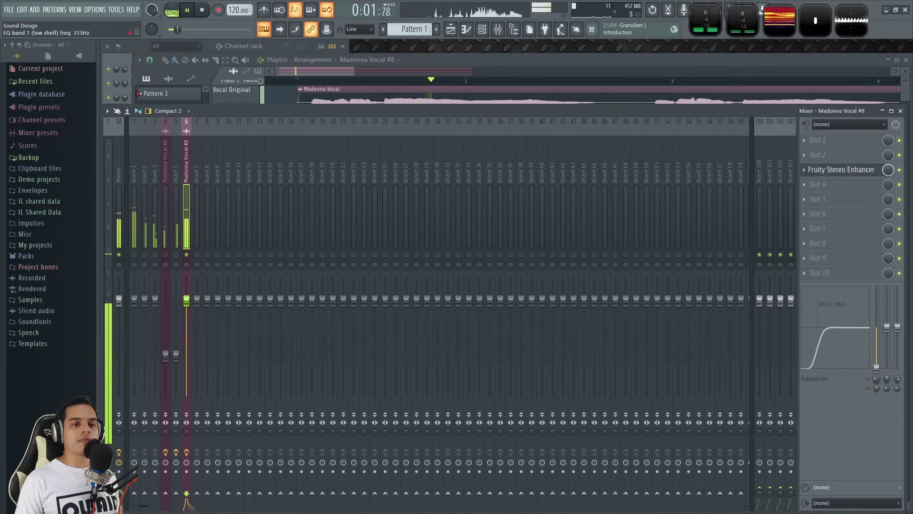
key("space")
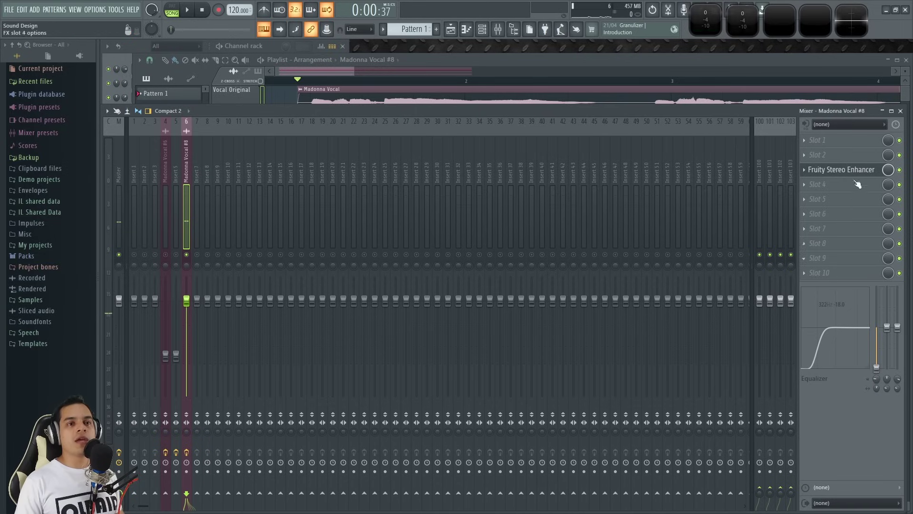
- Set the Stereo Enhancer's phase offset to about 5.2 ms right, and lower the insert's mid EQ band slightly and its high band by 7.7 dB
left_click(841, 169)
left_click_drag(488, 153, 450, 183)
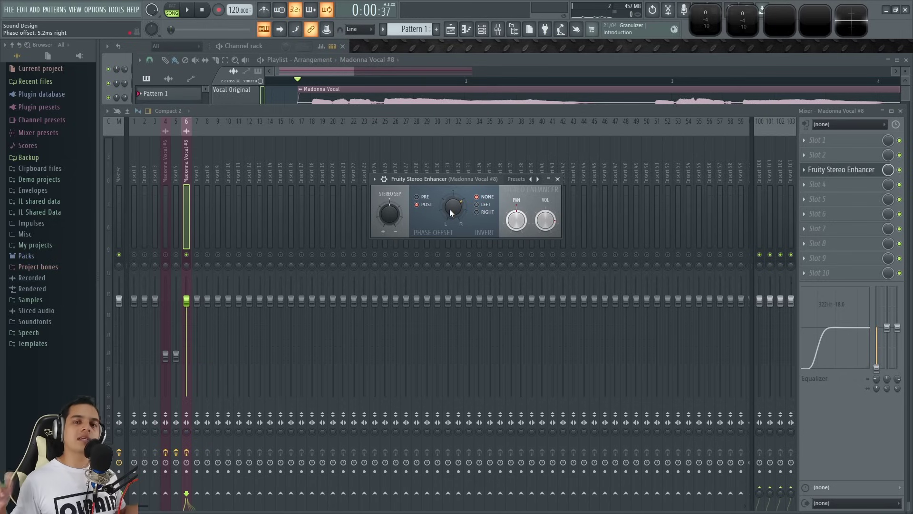
key("space")
scroll(452, 209, "up", 3)
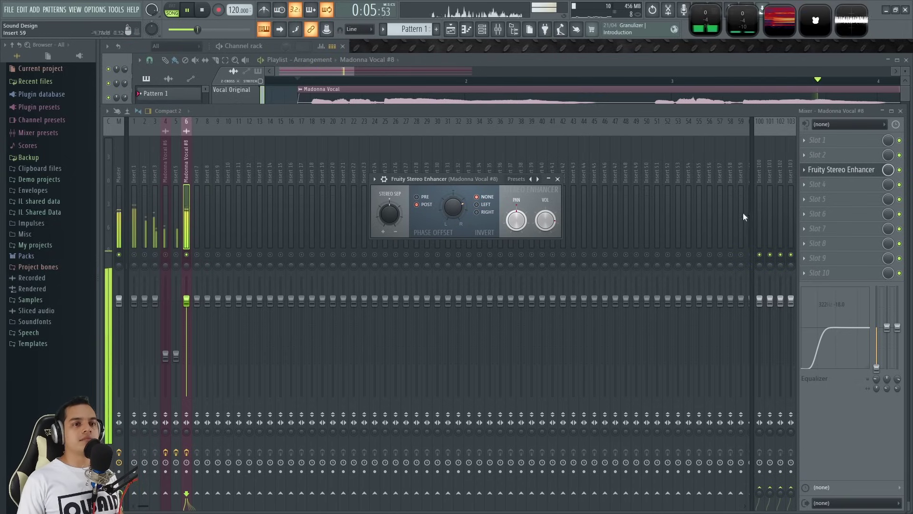
left_click_drag(842, 327, 859, 345)
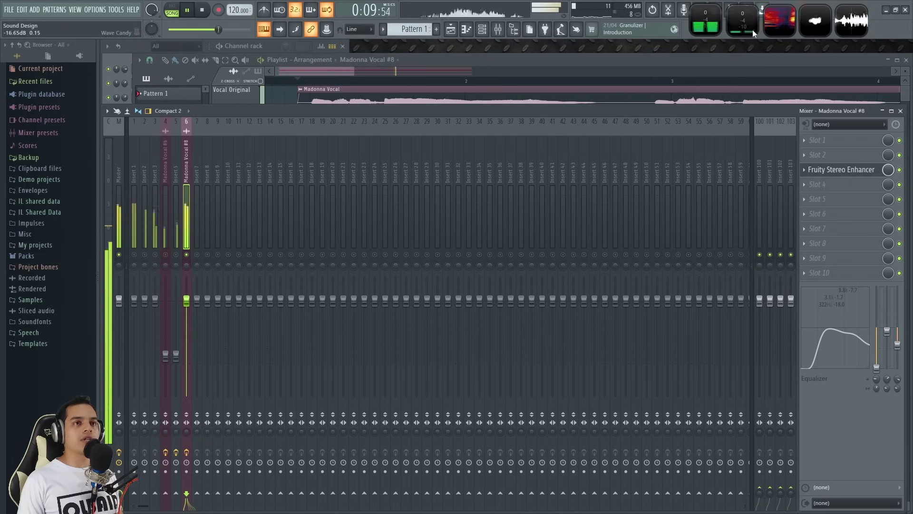
- Show the Wave Candy vectorscope, merge insert 6's stereo separation to mono, and play the insert back
left_click(815, 20)
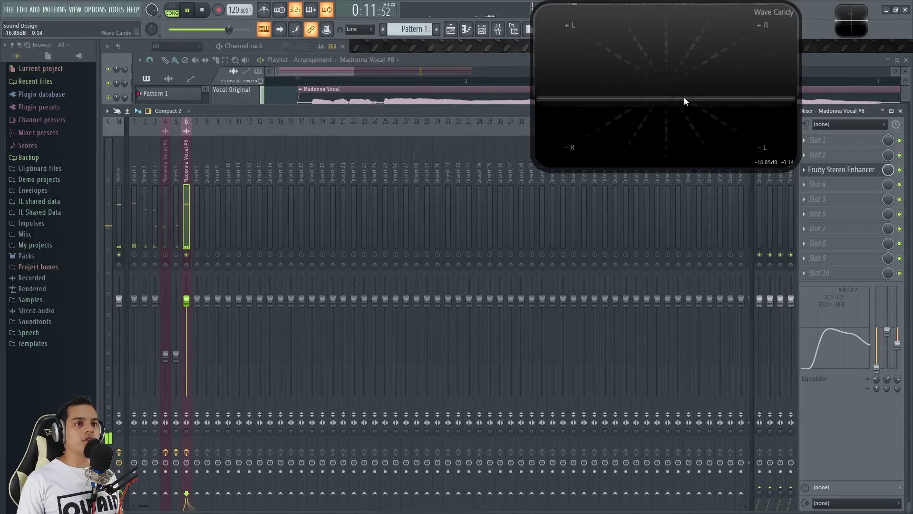
left_click(835, 170)
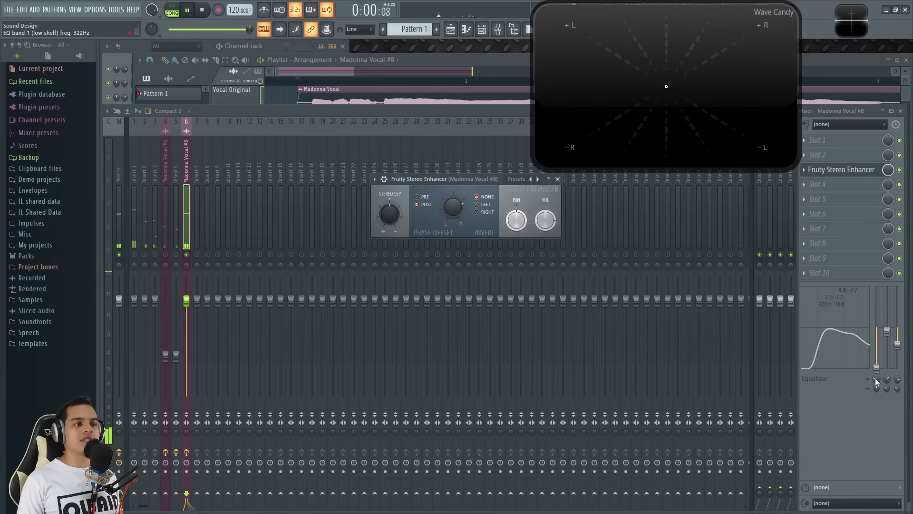
key("space")
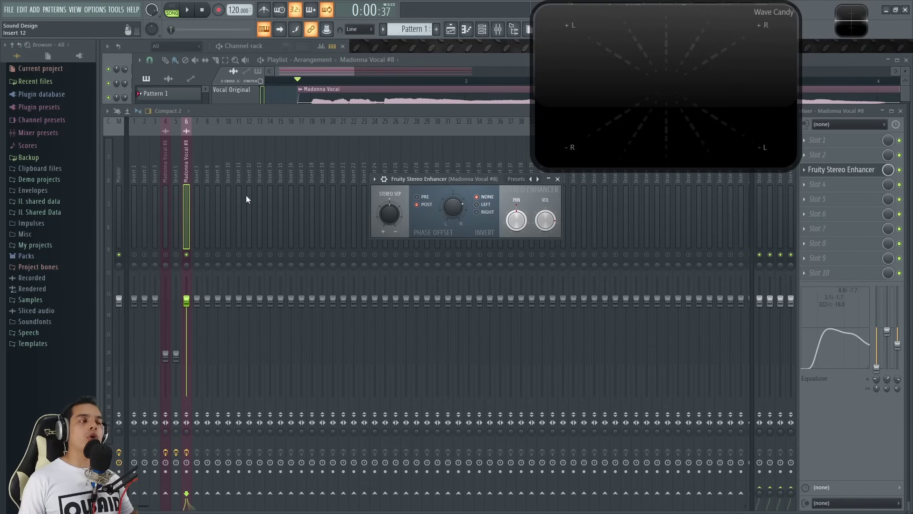
left_click(186, 430)
key("space")
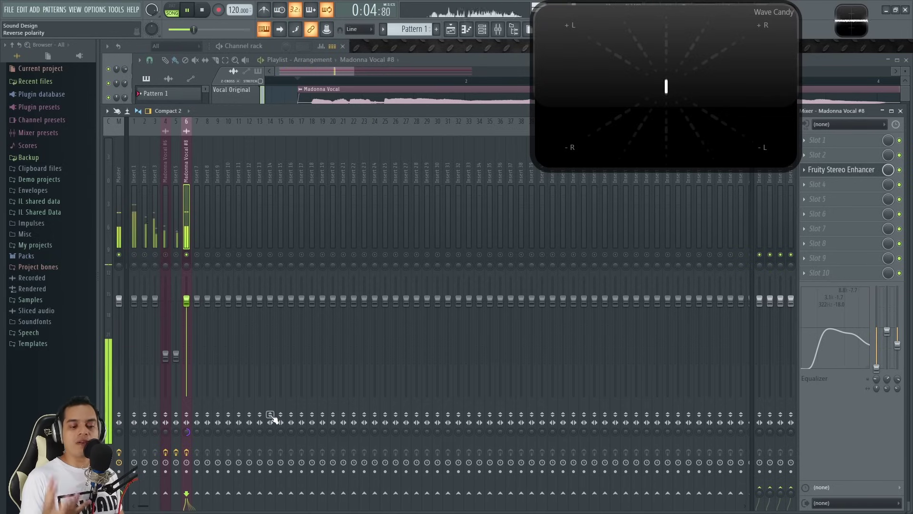
- Open the Fruity Stereo Enhancer on insert 6 and adjust its phase offset up to 13.1 ms right while auditioning in mono
left_click(841, 169)
left_click_drag(475, 181, 460, 232)
key("space")
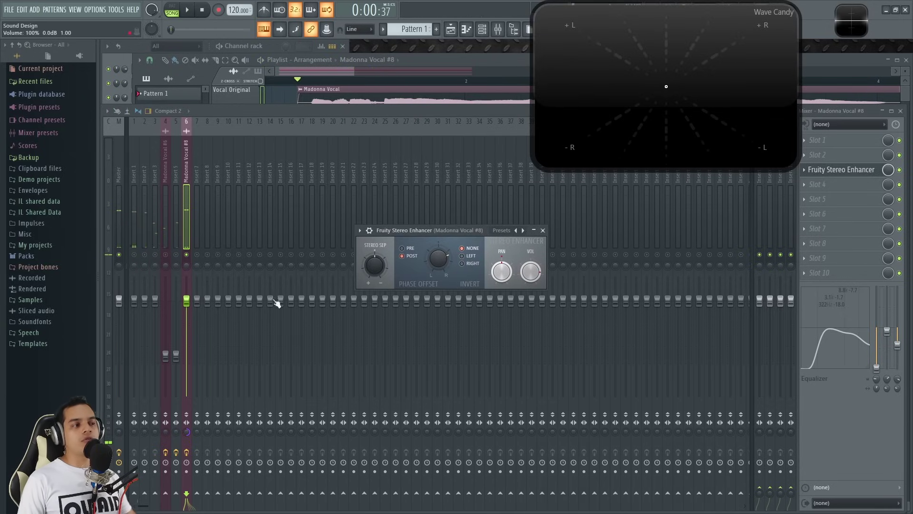
left_click_drag(454, 241, 470, 232)
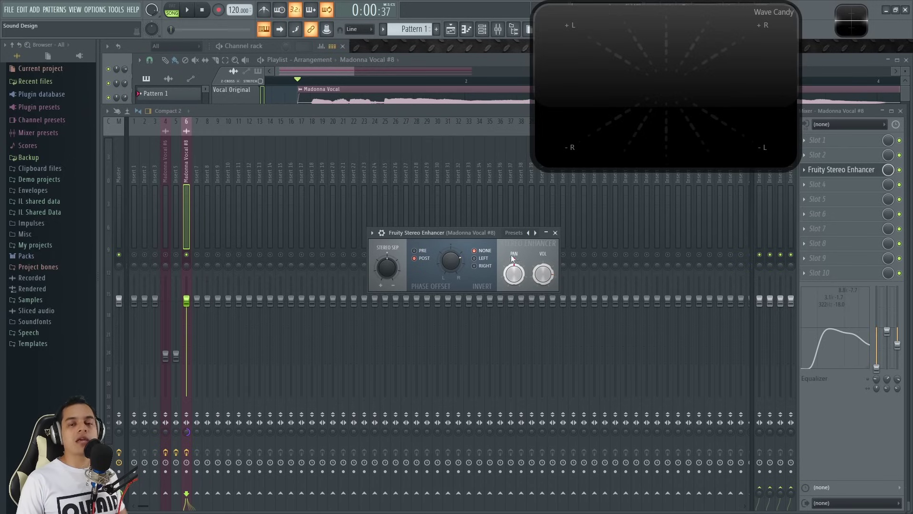
key("space")
left_click_drag(458, 257, 453, 265)
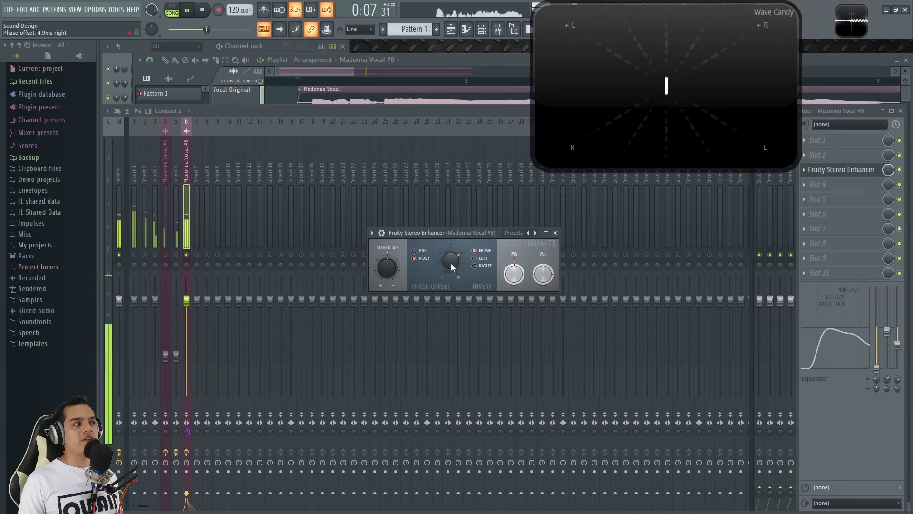
key("space")
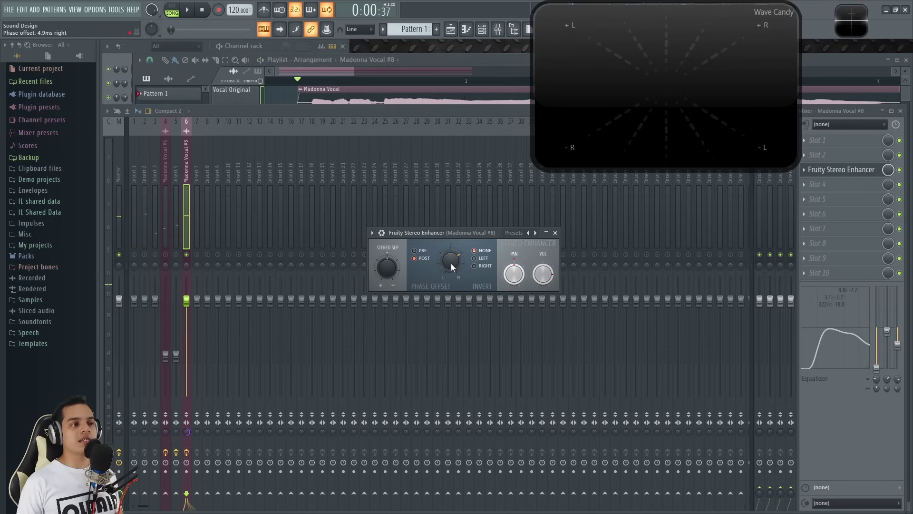
key("space")
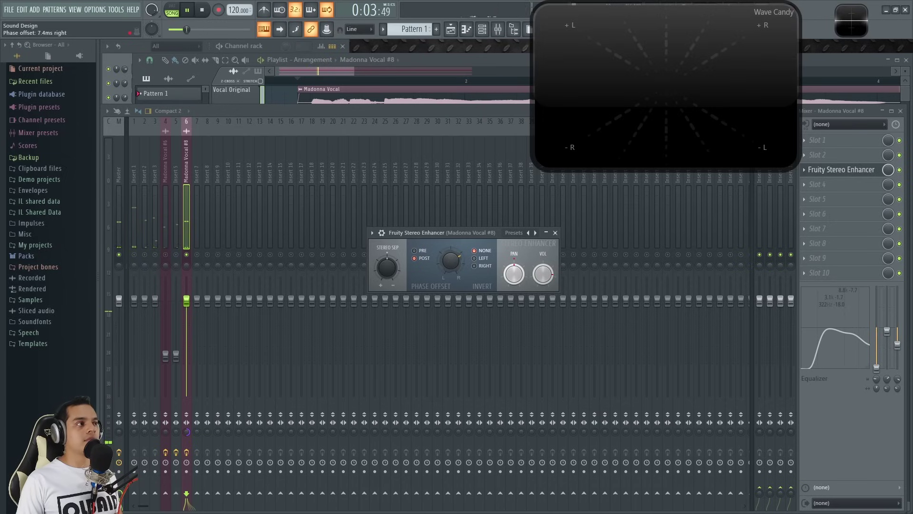
left_click_drag(450, 260, 450, 256)
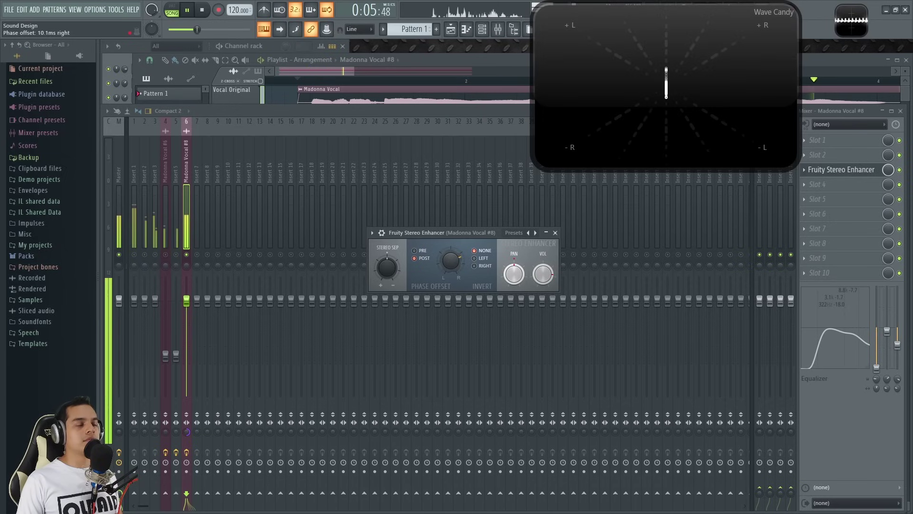
left_click_drag(451, 256, 453, 264)
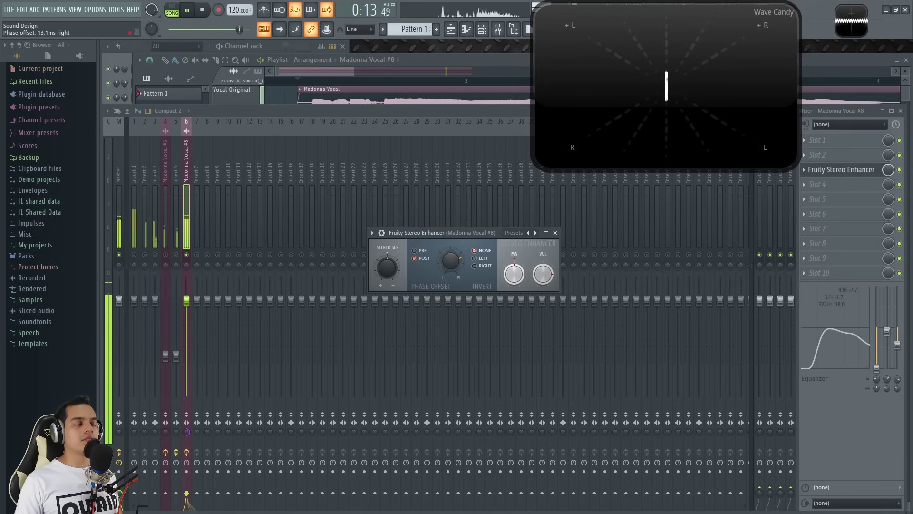
- Try the enhancer's phase inversion on the left and right channels during playback, and return it to none
key("space")
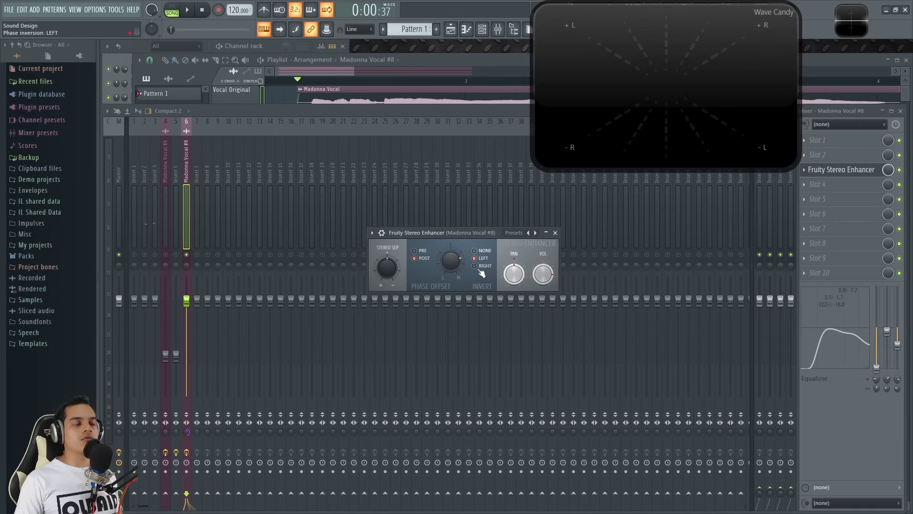
key("space")
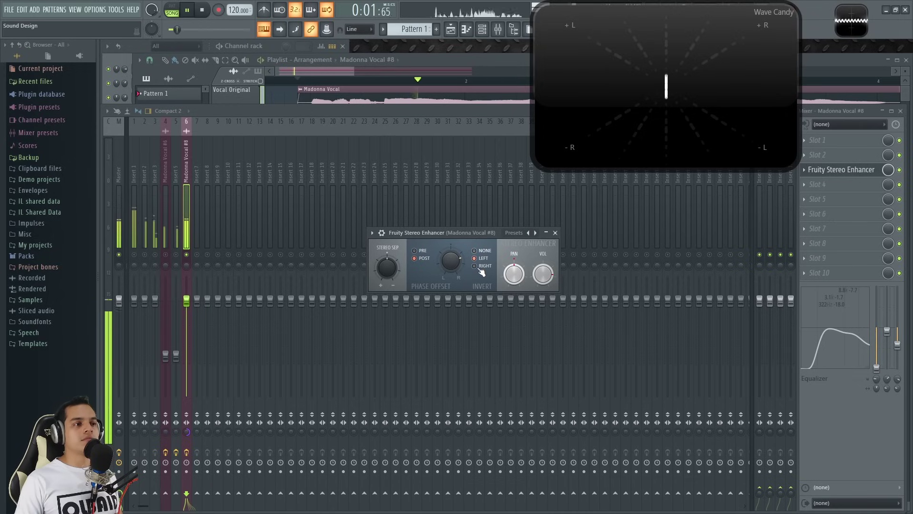
left_click(475, 266)
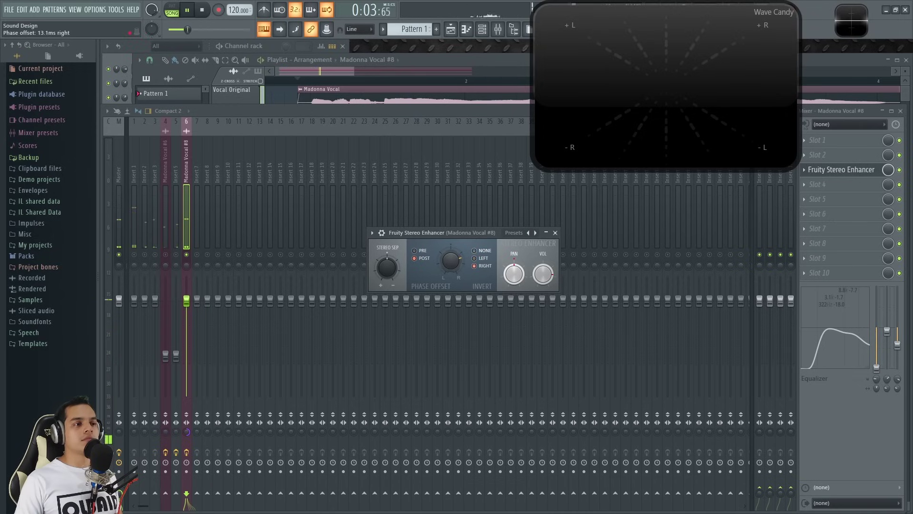
left_click(474, 250)
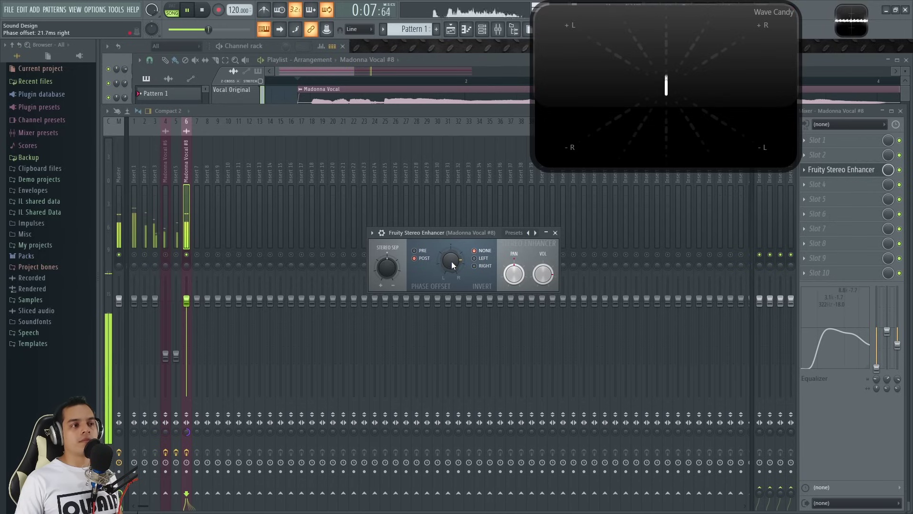
- Set the Stereo Enhancer's phase offset to 35.0 ms right while auditioning the insert
left_click_drag(453, 265, 464, 271)
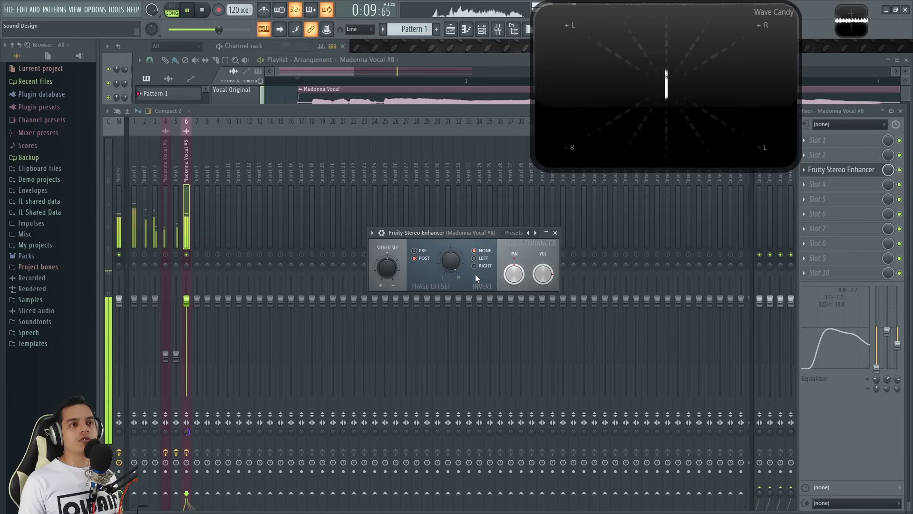
left_click_drag(452, 263, 453, 243)
key("space")
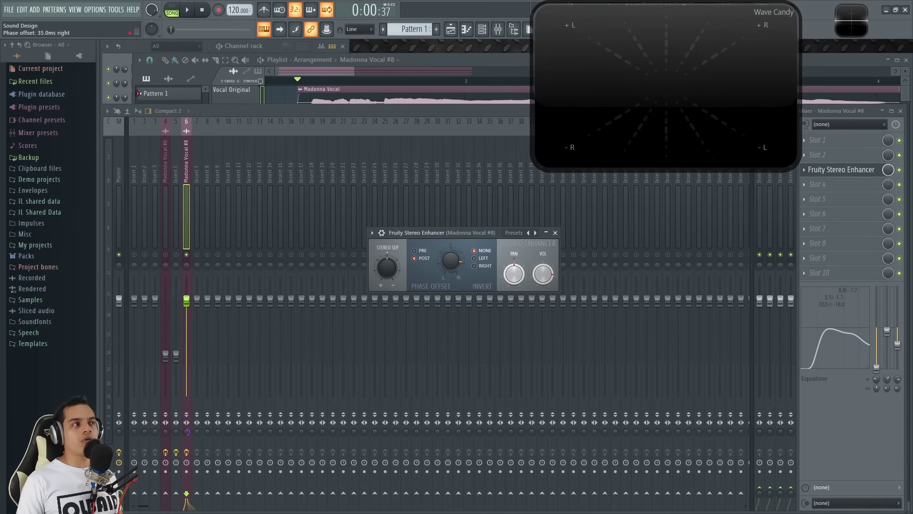
- Compare the insert without the enhancer by taking its mix level to 0% during playback, and restore the level
key("space")
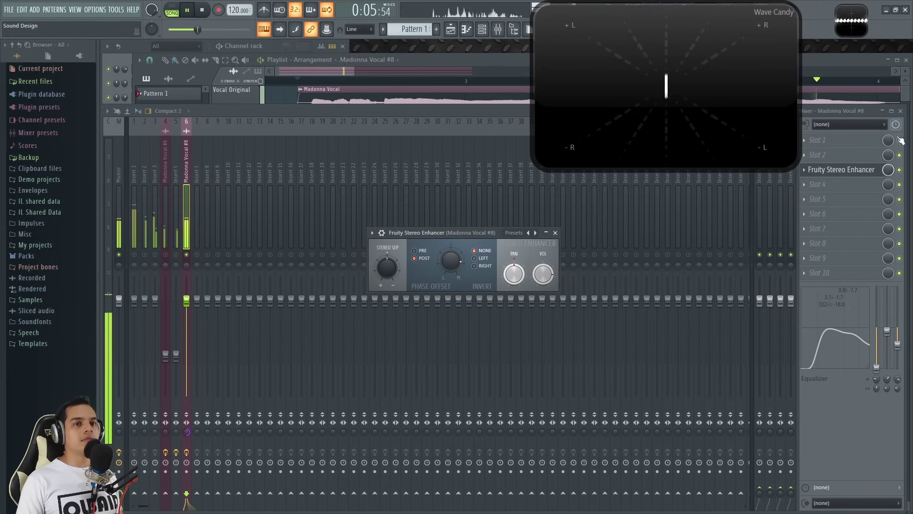
left_click(892, 174)
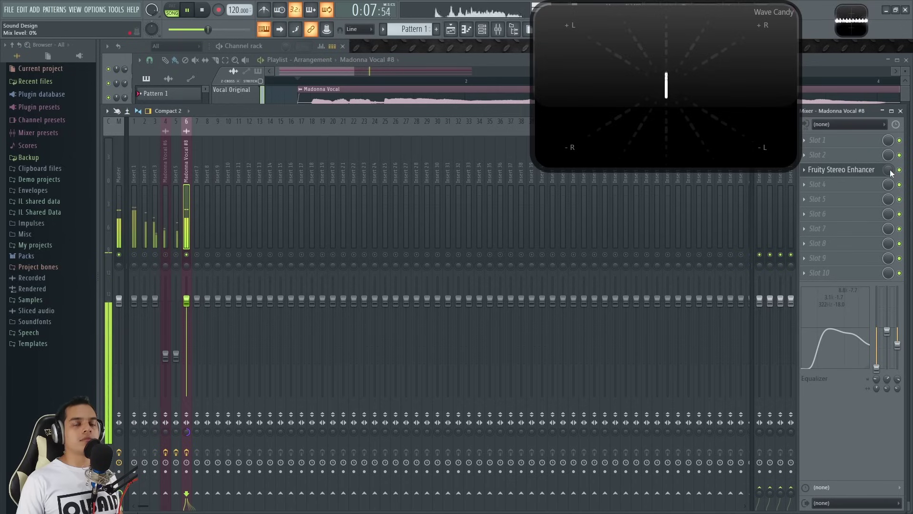
left_click_drag(889, 170, 890, 214)
left_click(891, 172, "alt")
key("space")
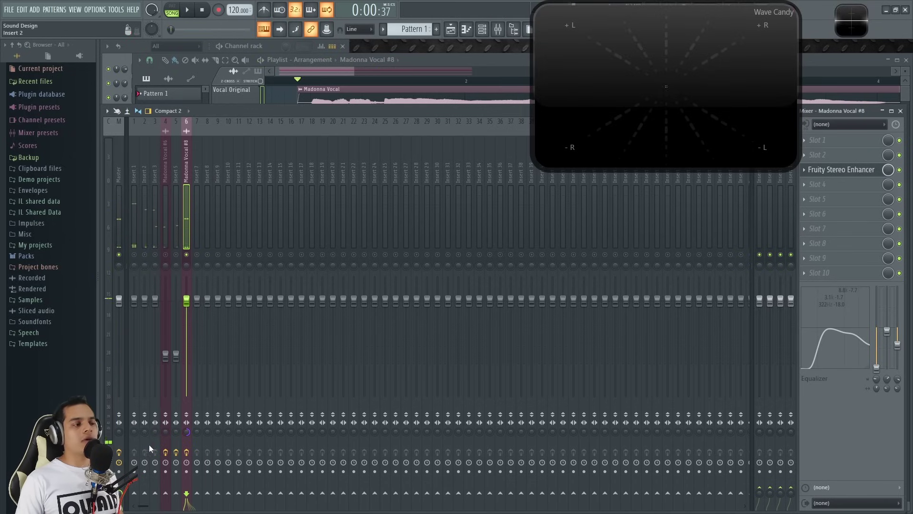
- Reset insert 6's stereo separation and audition the insert with the Stereo Enhancer switched off and back on
left_click(185, 435, "alt")
scroll(184, 434, "up", 2)
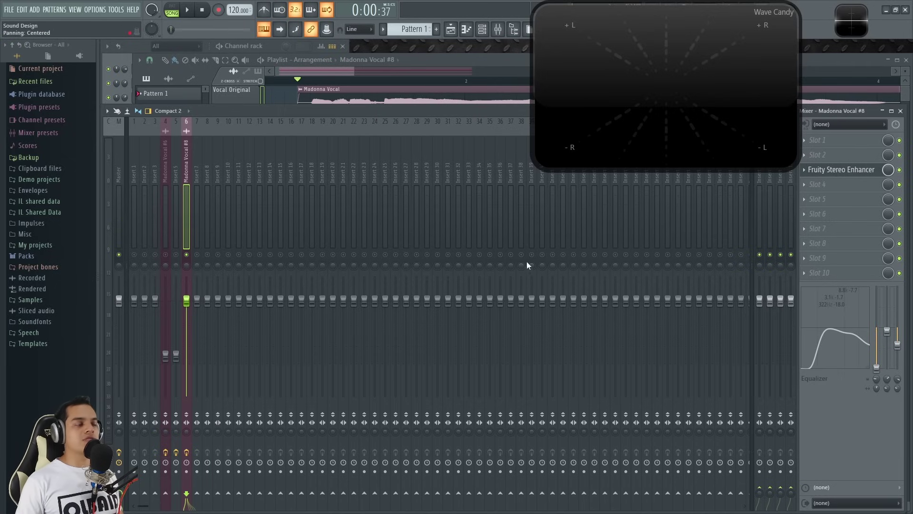
key("space")
left_click(899, 170)
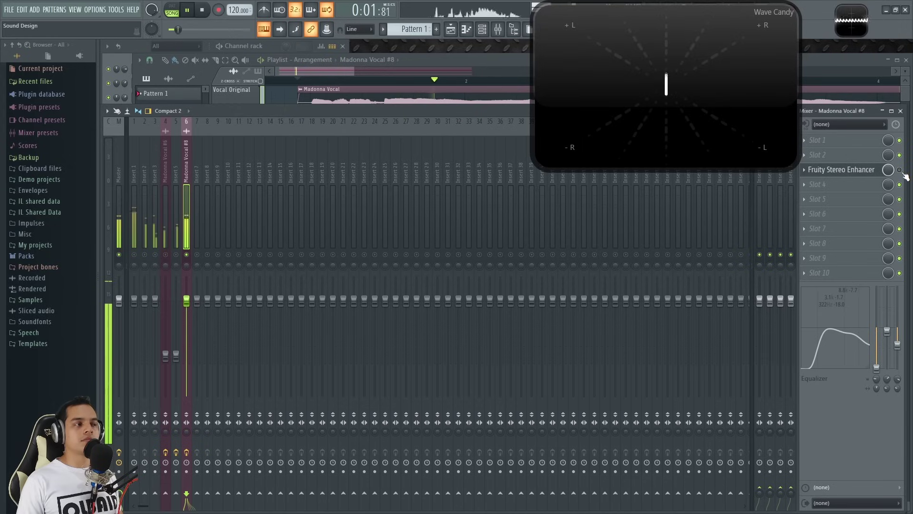
left_click(899, 169)
key("space")
- Lower the Madonna Vocal #8 insert's fader, unsolo it, and play the full vocal mix
left_click_drag(186, 301, 187, 330)
right_click(145, 255)
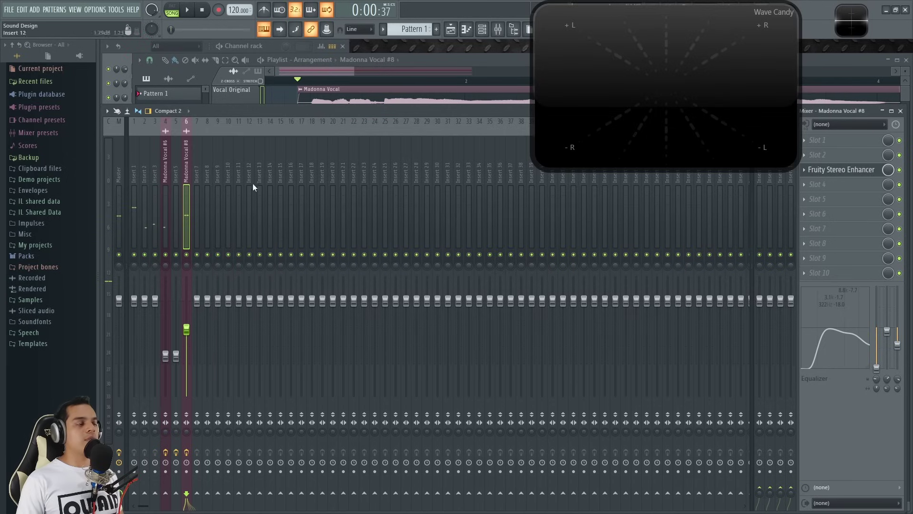
key("space")
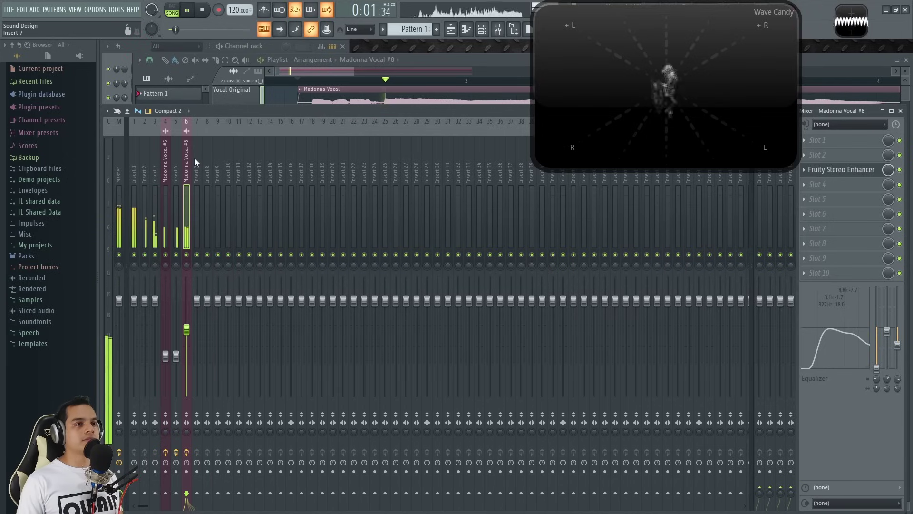
- Solo insert 1, switch the solo to insert 2, and unmute inserts 3 to 6 alongside it during playback
right_click(135, 256)
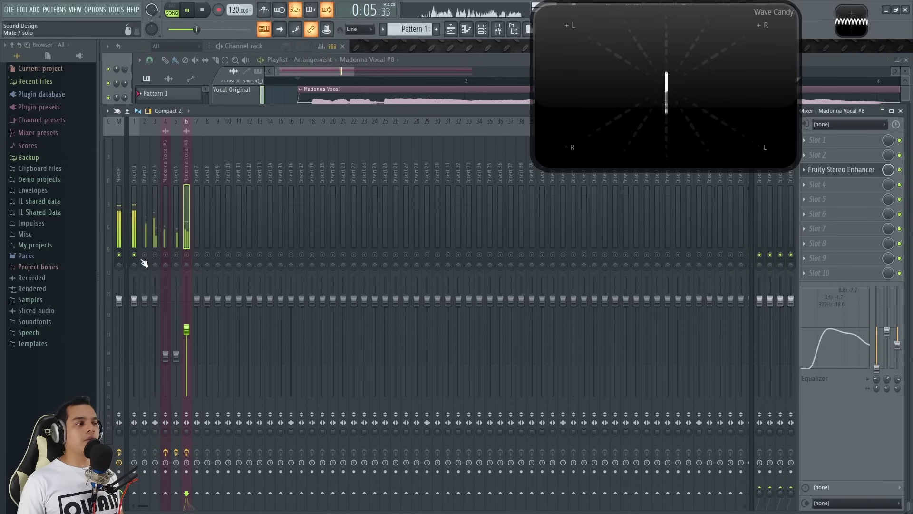
right_click(145, 255)
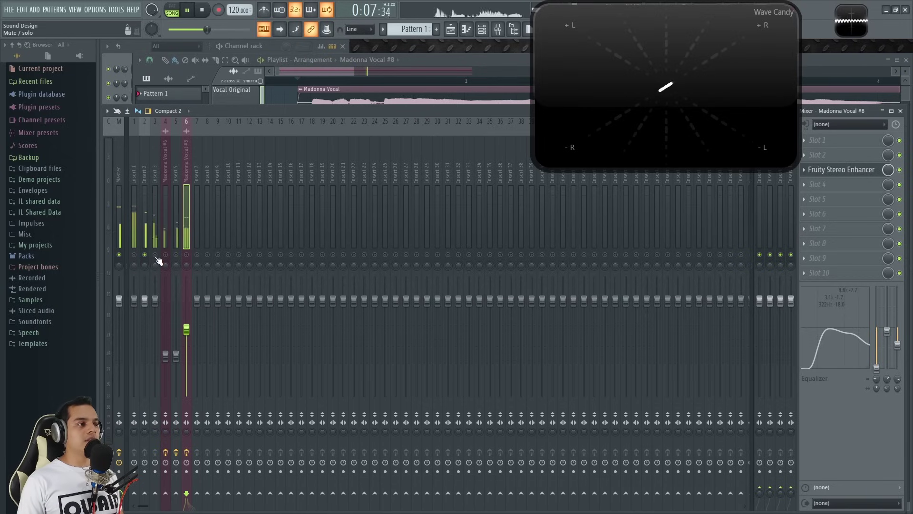
left_click(166, 255)
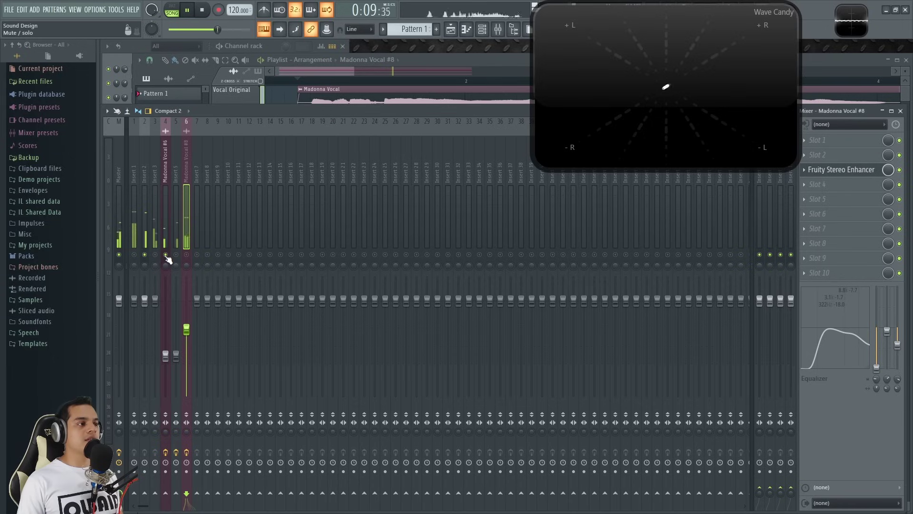
left_click(156, 255)
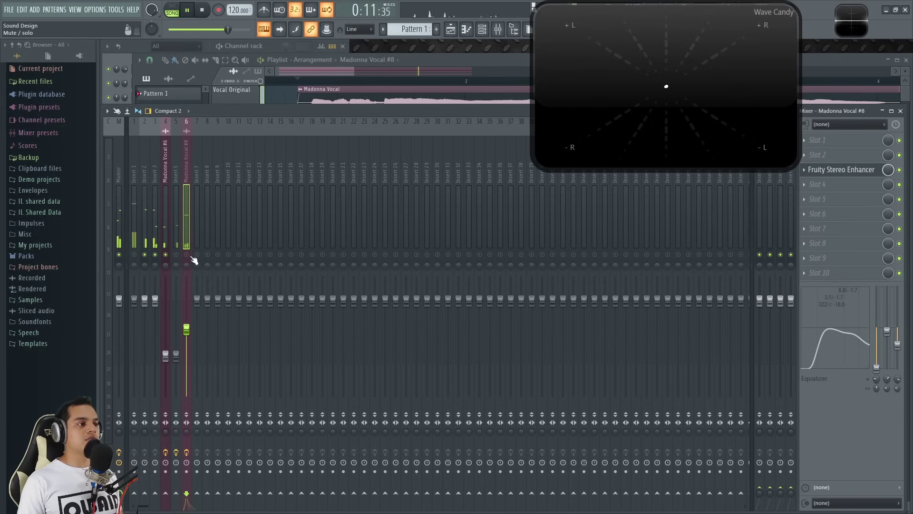
left_click(176, 255)
left_click(186, 255)
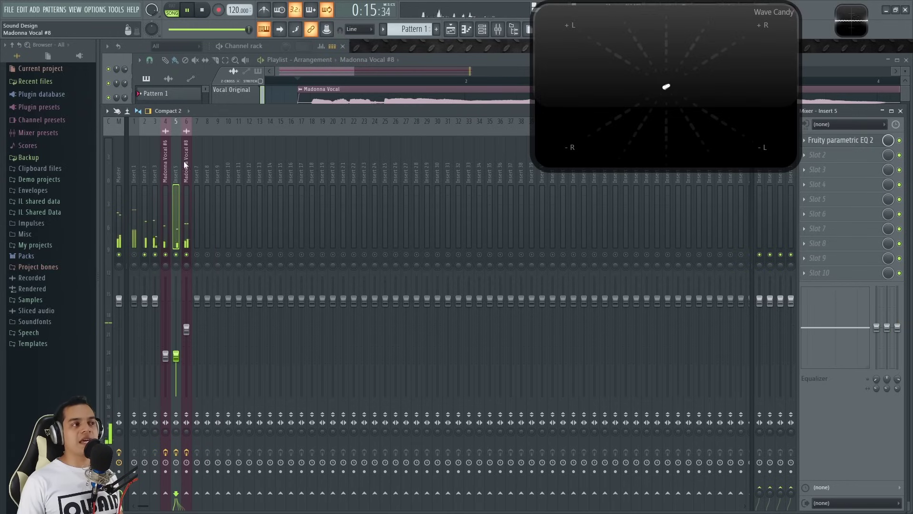
key("space")
- Rename mixer insert 9 as BUS VOCAL
left_click(221, 165)
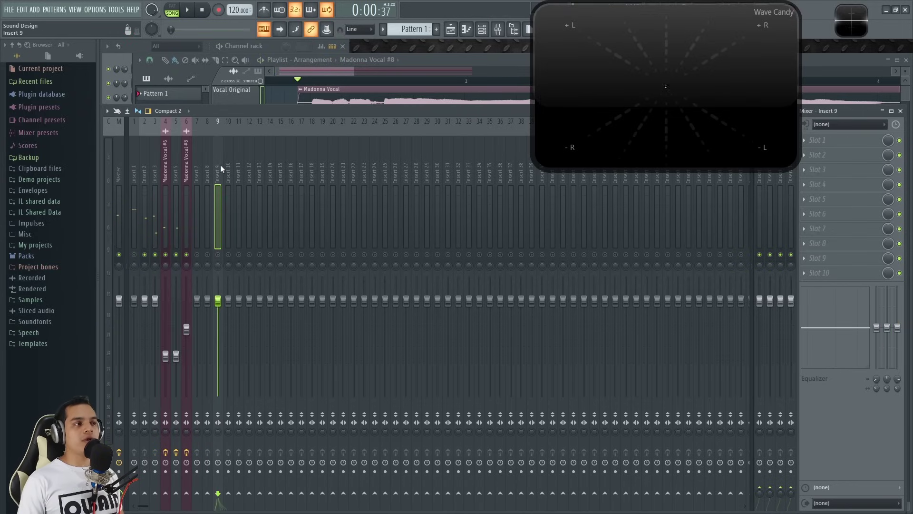
key("F2")
type("BUS VOCAL")
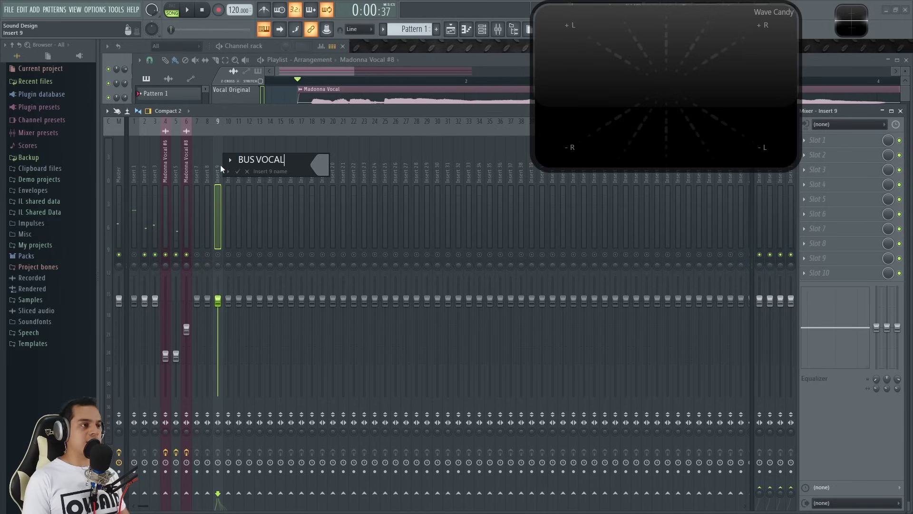
key("Return")
- Move the BUS VOCAL track to the first insert position, directly after the master
key("alt+Left")
key("alt+Left")
key("alt+Left")
key("alt+Left")
key("alt+Left")
key("alt+Left")
key("alt+Left")
key("alt+Left")
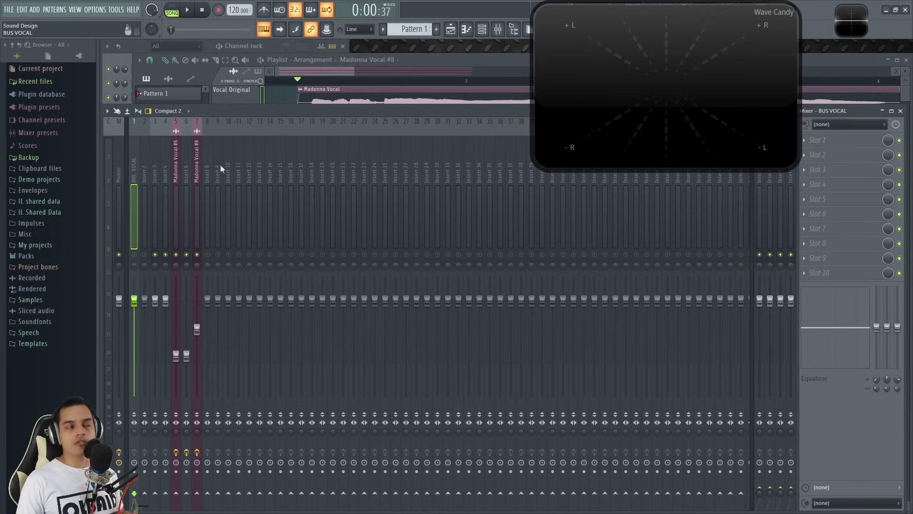
- Route inserts 2 to 7 together into the BUS VOCAL track and select that bus
left_click(144, 169)
left_click_drag(143, 170, 195, 170)
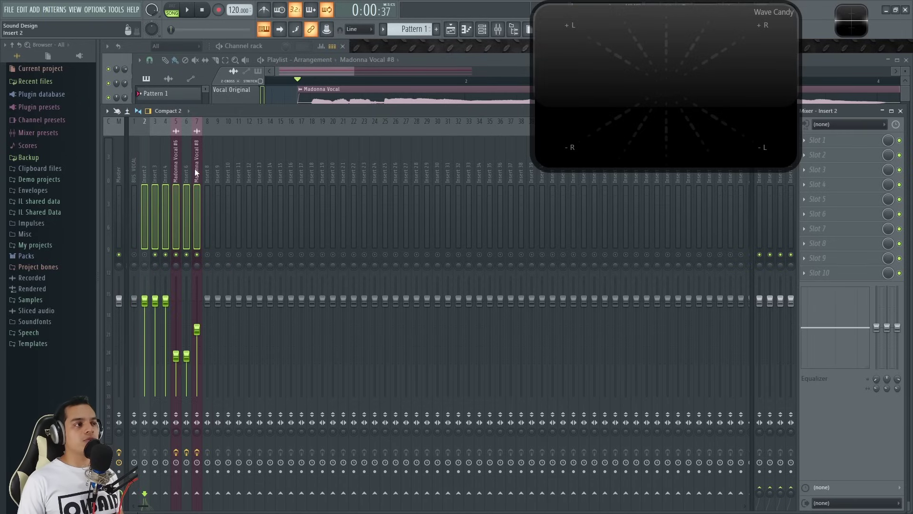
left_click(134, 494)
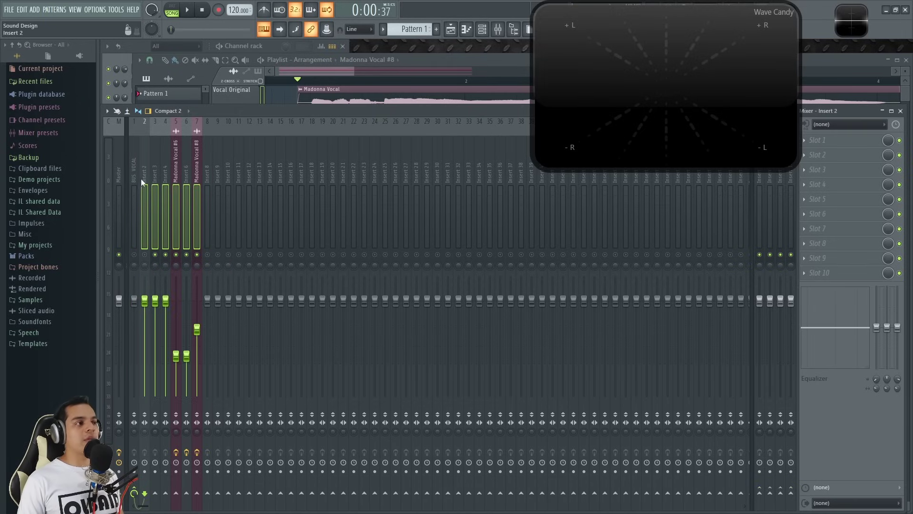
left_click(138, 160)
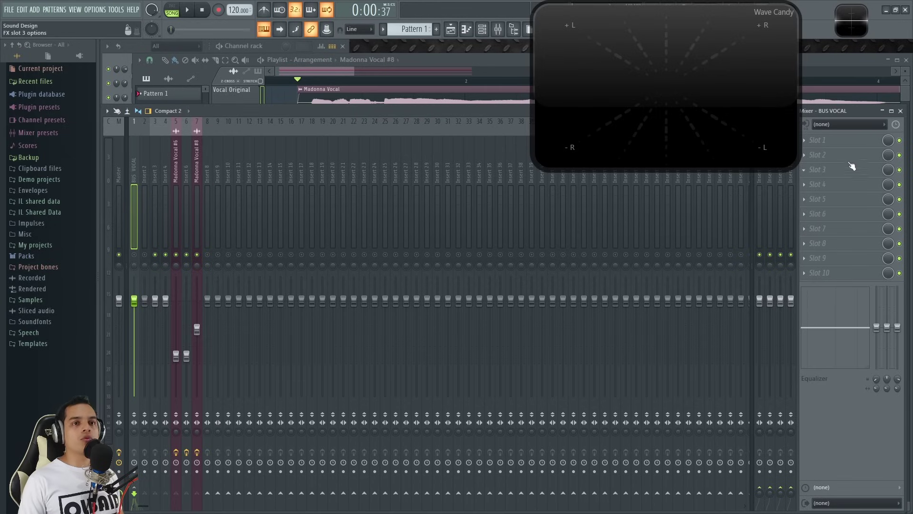
- Load Fruity Reeverb 2 into effect slot 2 of the BUS VOCAL track and reposition its window
left_click(835, 155)
left_click(662, 407)
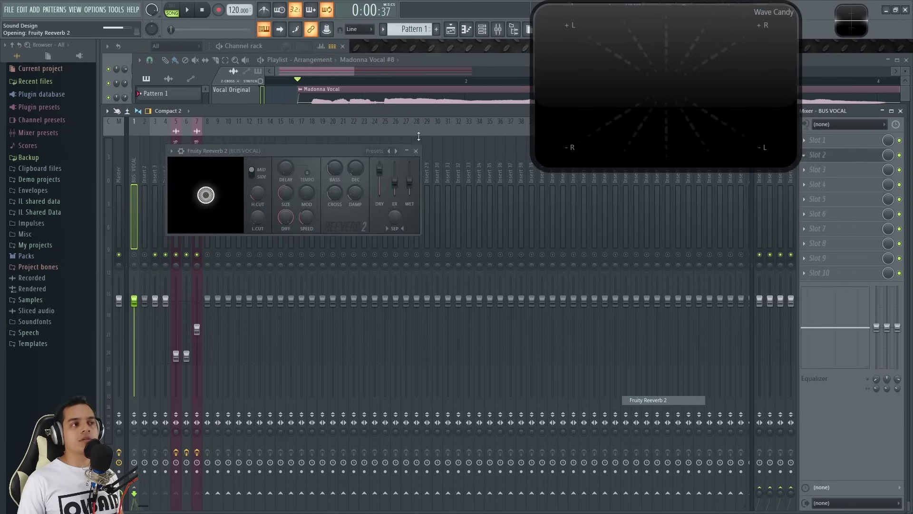
left_click_drag(310, 150, 424, 231)
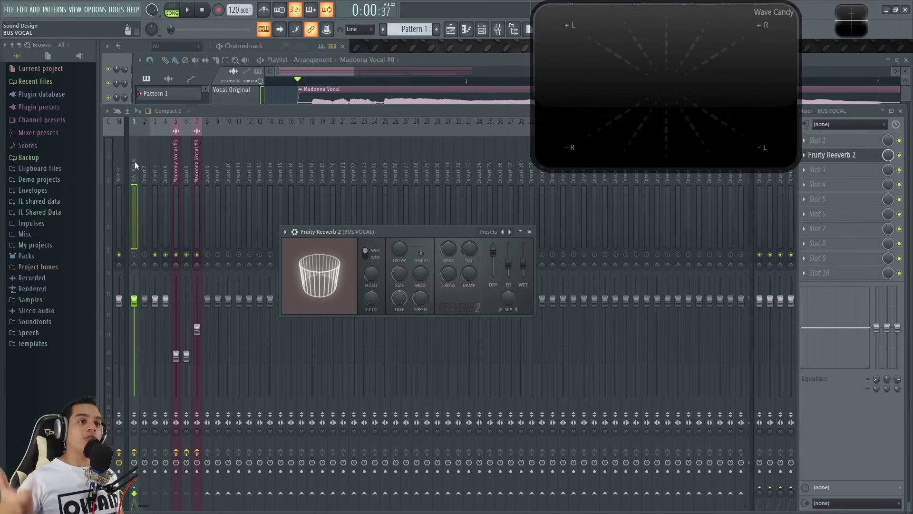
- Play the song, unmute the BUS VOCAL track and insert 2 to hear the reverb on all vocals, and stop playback
key("space")
left_click_drag(376, 233, 392, 237)
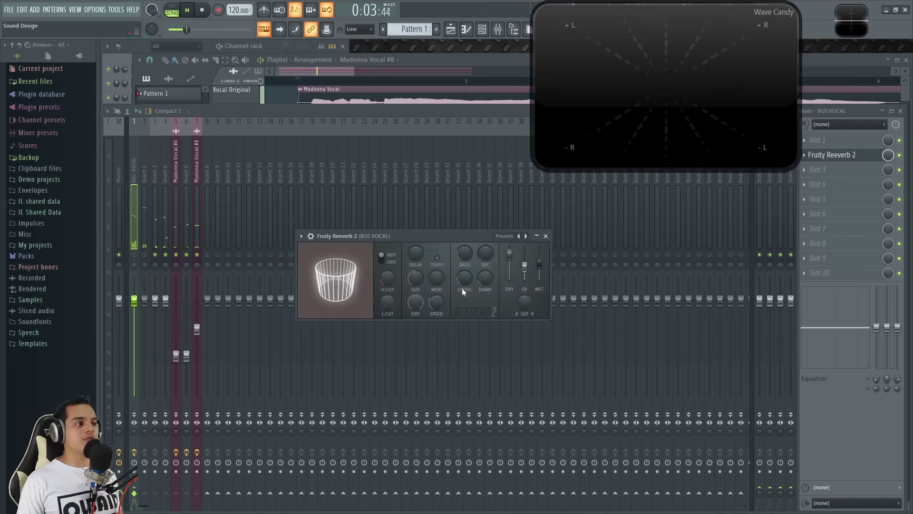
left_click_drag(142, 254, 135, 256)
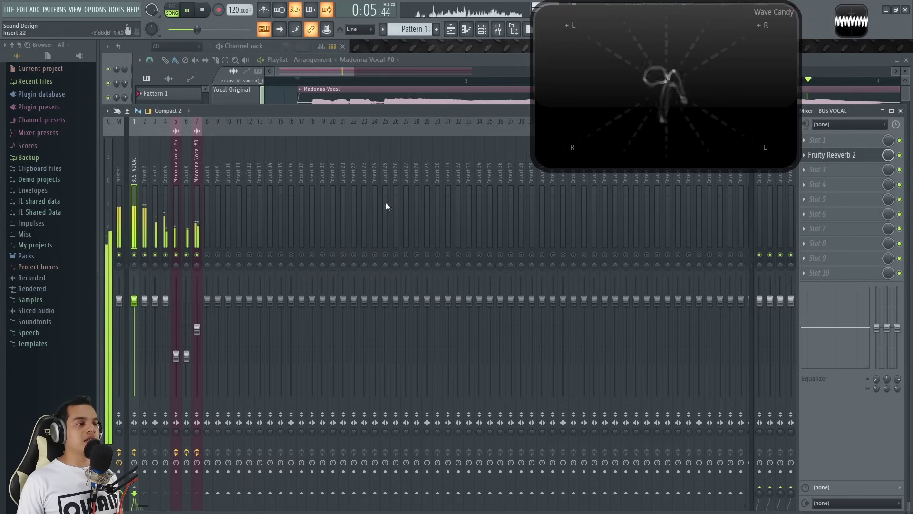
key("space")
- Lower the reverb's wet and early reflection levels, adjust its low cut, and set the room size to 100
left_click(850, 157)
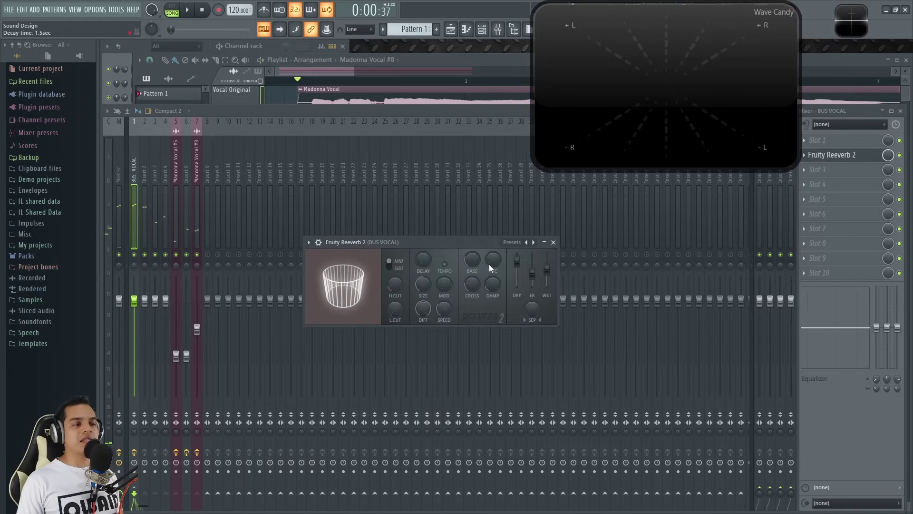
left_click_drag(547, 269, 548, 279)
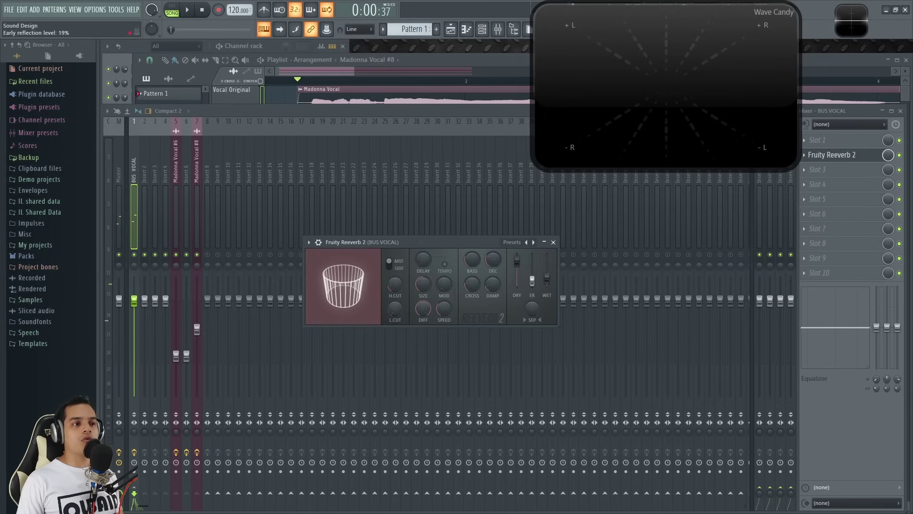
left_click_drag(390, 312, 392, 312)
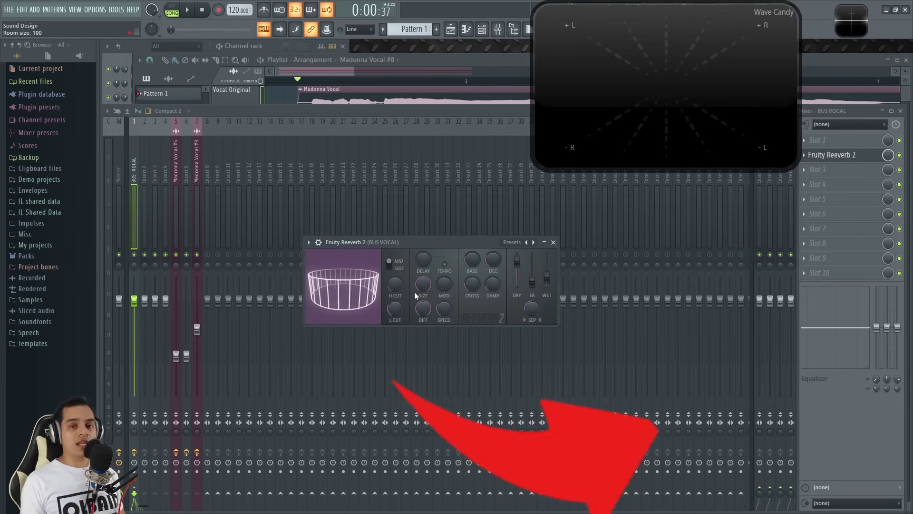
left_click_drag(438, 241, 450, 250)
- Fine-tune the reverb's wet and early reflection levels during playback, and unmute all mixer tracks
key("space")
left_click_drag(559, 288, 559, 285)
mouse_move(544, 289)
left_mouse_down()
mouse_move(545, 282)
mouse_move(560, 290)
mouse_move(545, 284)
left_mouse_up()
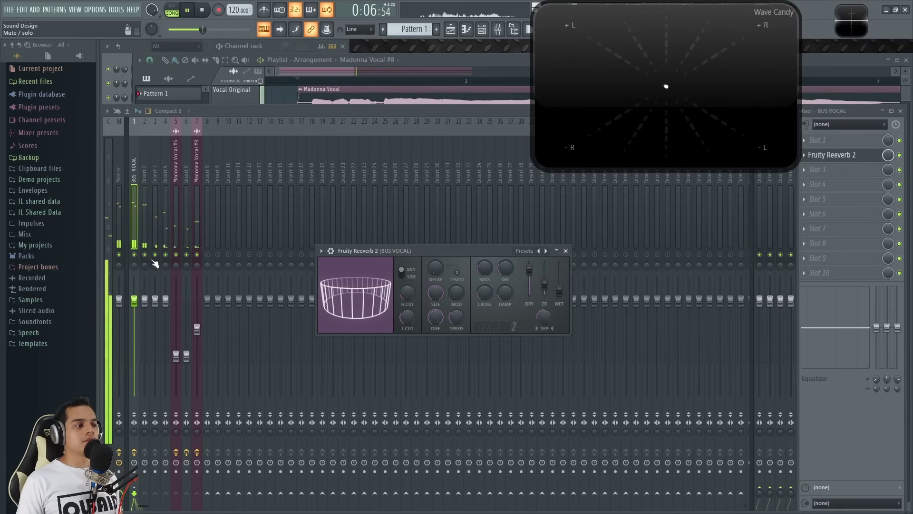
left_click(136, 256)
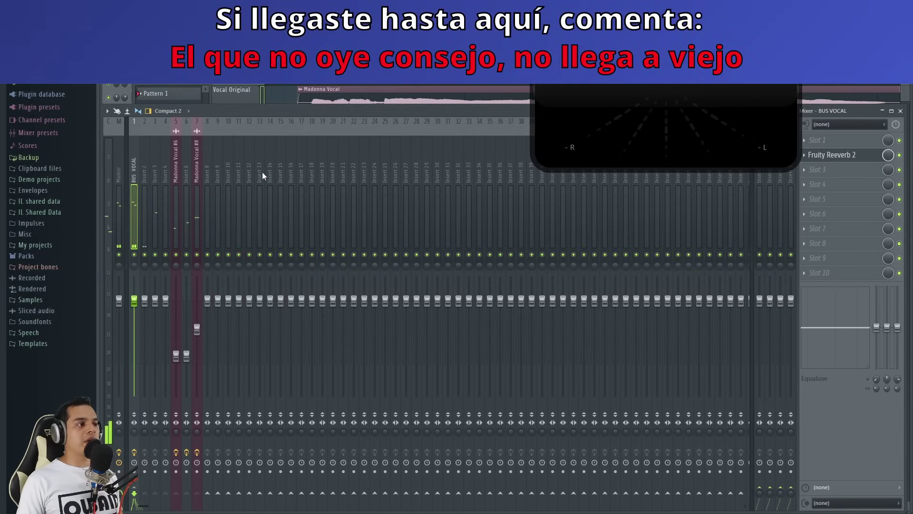
- Review the stacked vocal clips in the playlist and return to the mixer with the song playing
left_click(426, 93)
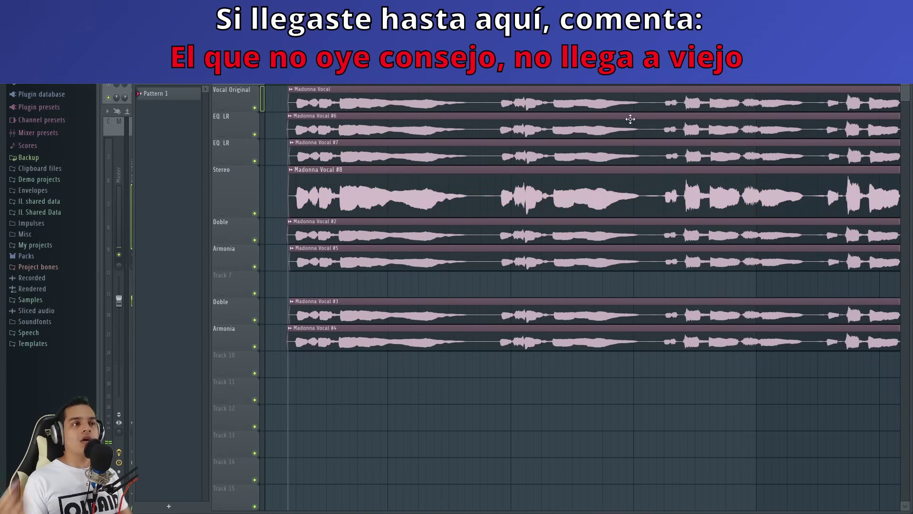
key("space")
key("F9")
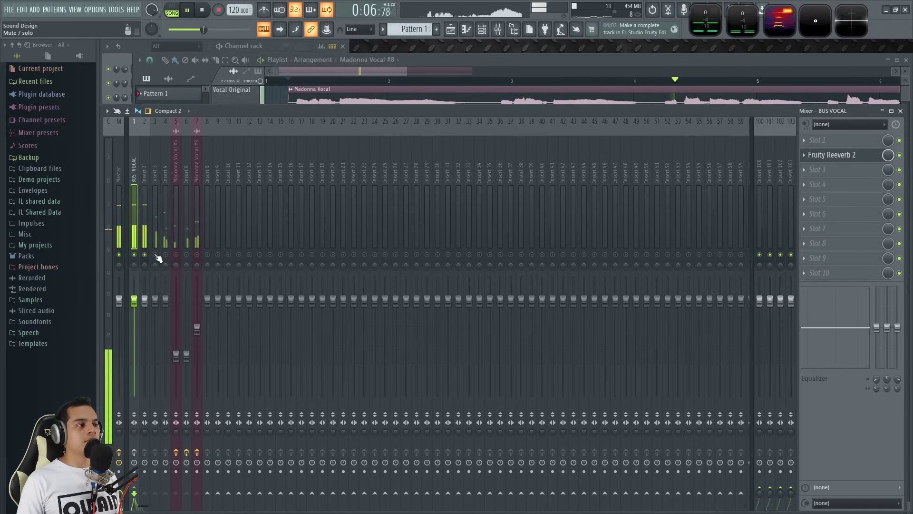
- Audition insert 2 with the vocal bus, progressively unmuting inserts 3 to 6 alongside it during playback
key("space")
key("space")
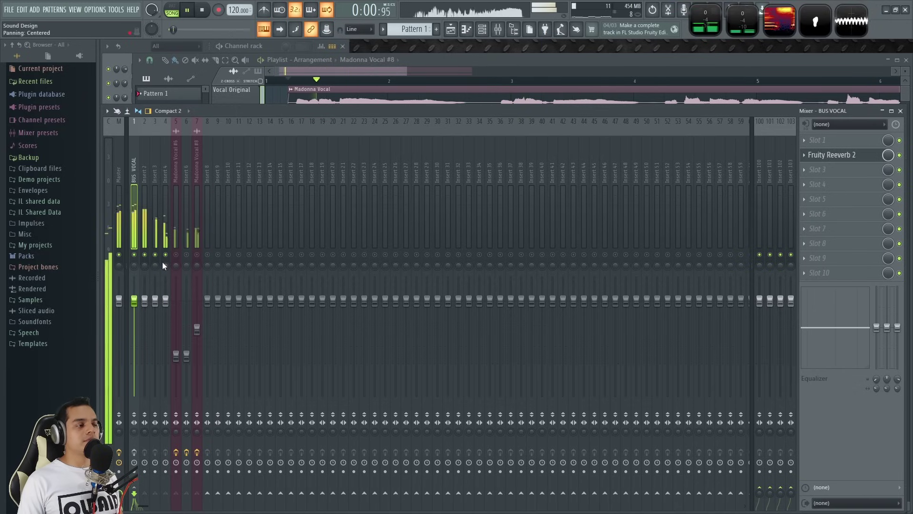
key("space")
left_click(176, 255)
left_click(186, 255)
key("space")
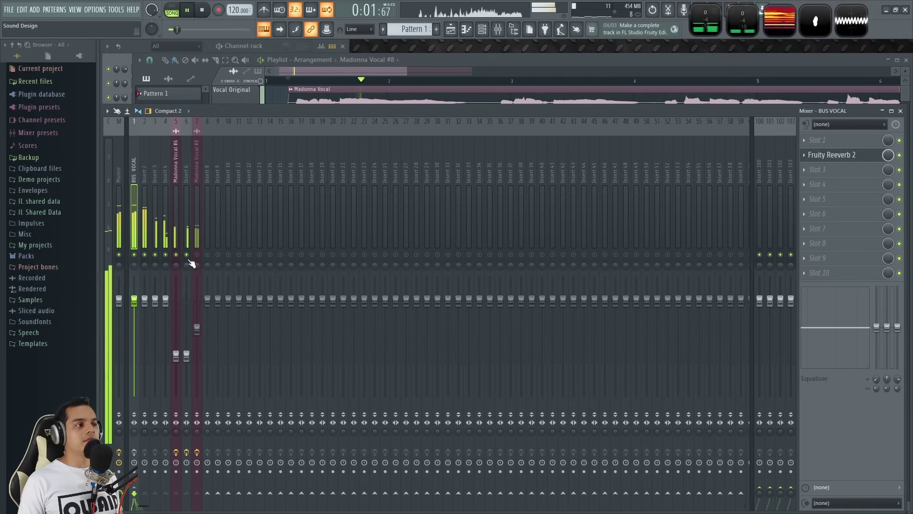
- Audition insert 6 alone and inserts 3, 4 and 7 without the original vocal, and unmute all mixer tracks
left_click(176, 255, "ctrl")
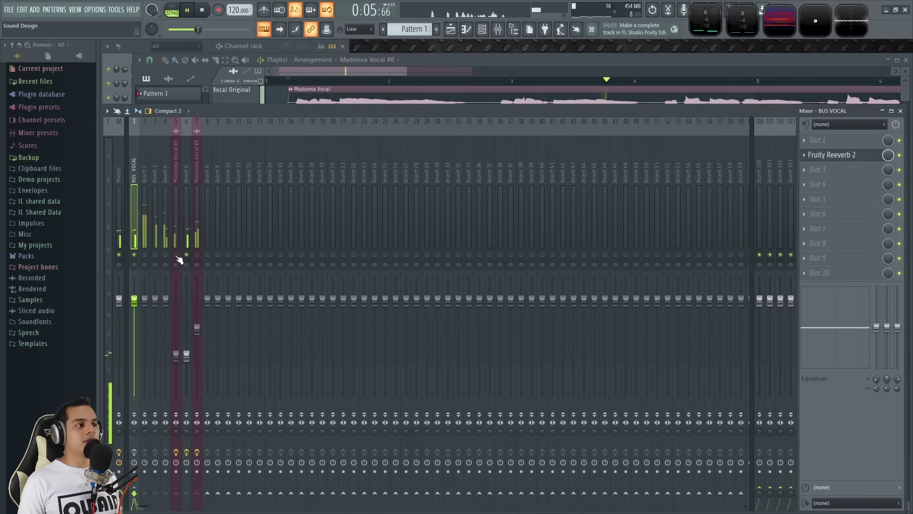
left_click(176, 255, "ctrl")
left_click(197, 255)
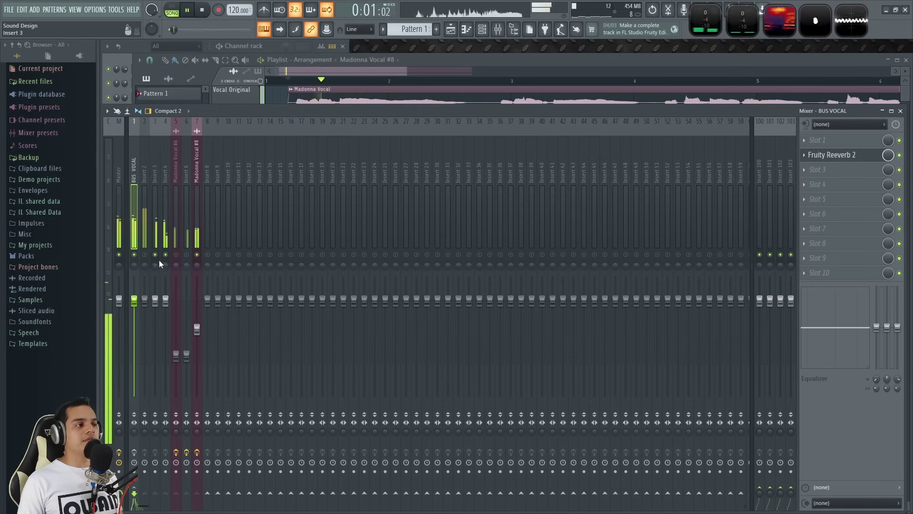
left_click(145, 255, "ctrl")
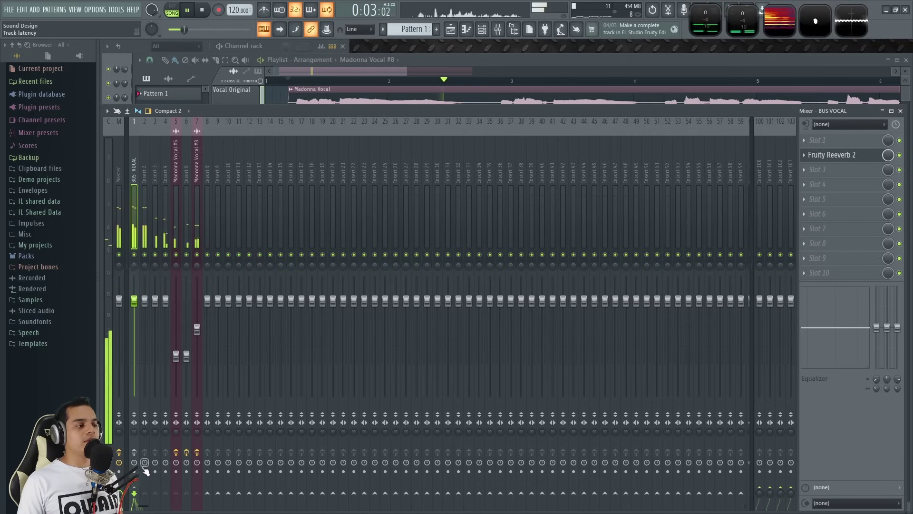